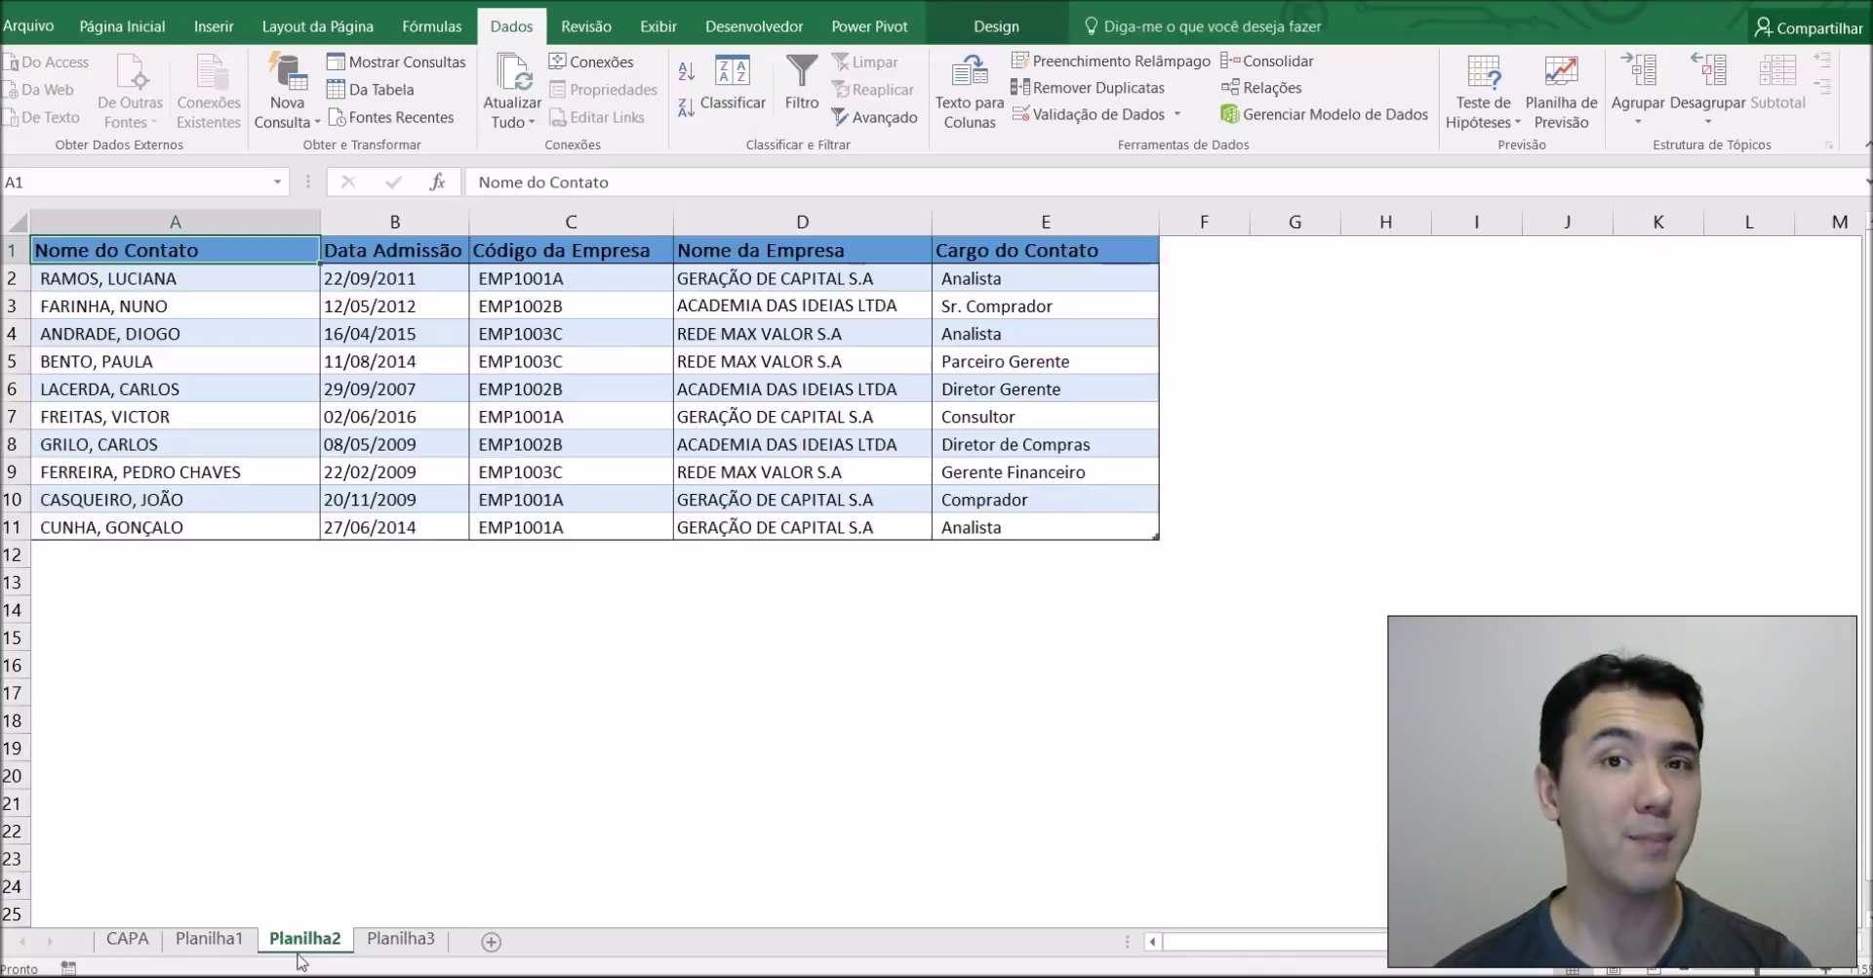
Compare the contact lists on Planilha1 and Planilha2, and examine the header row, columns and records on Planilha1
{"action": "left_click", "coordinate": [242, 948]}
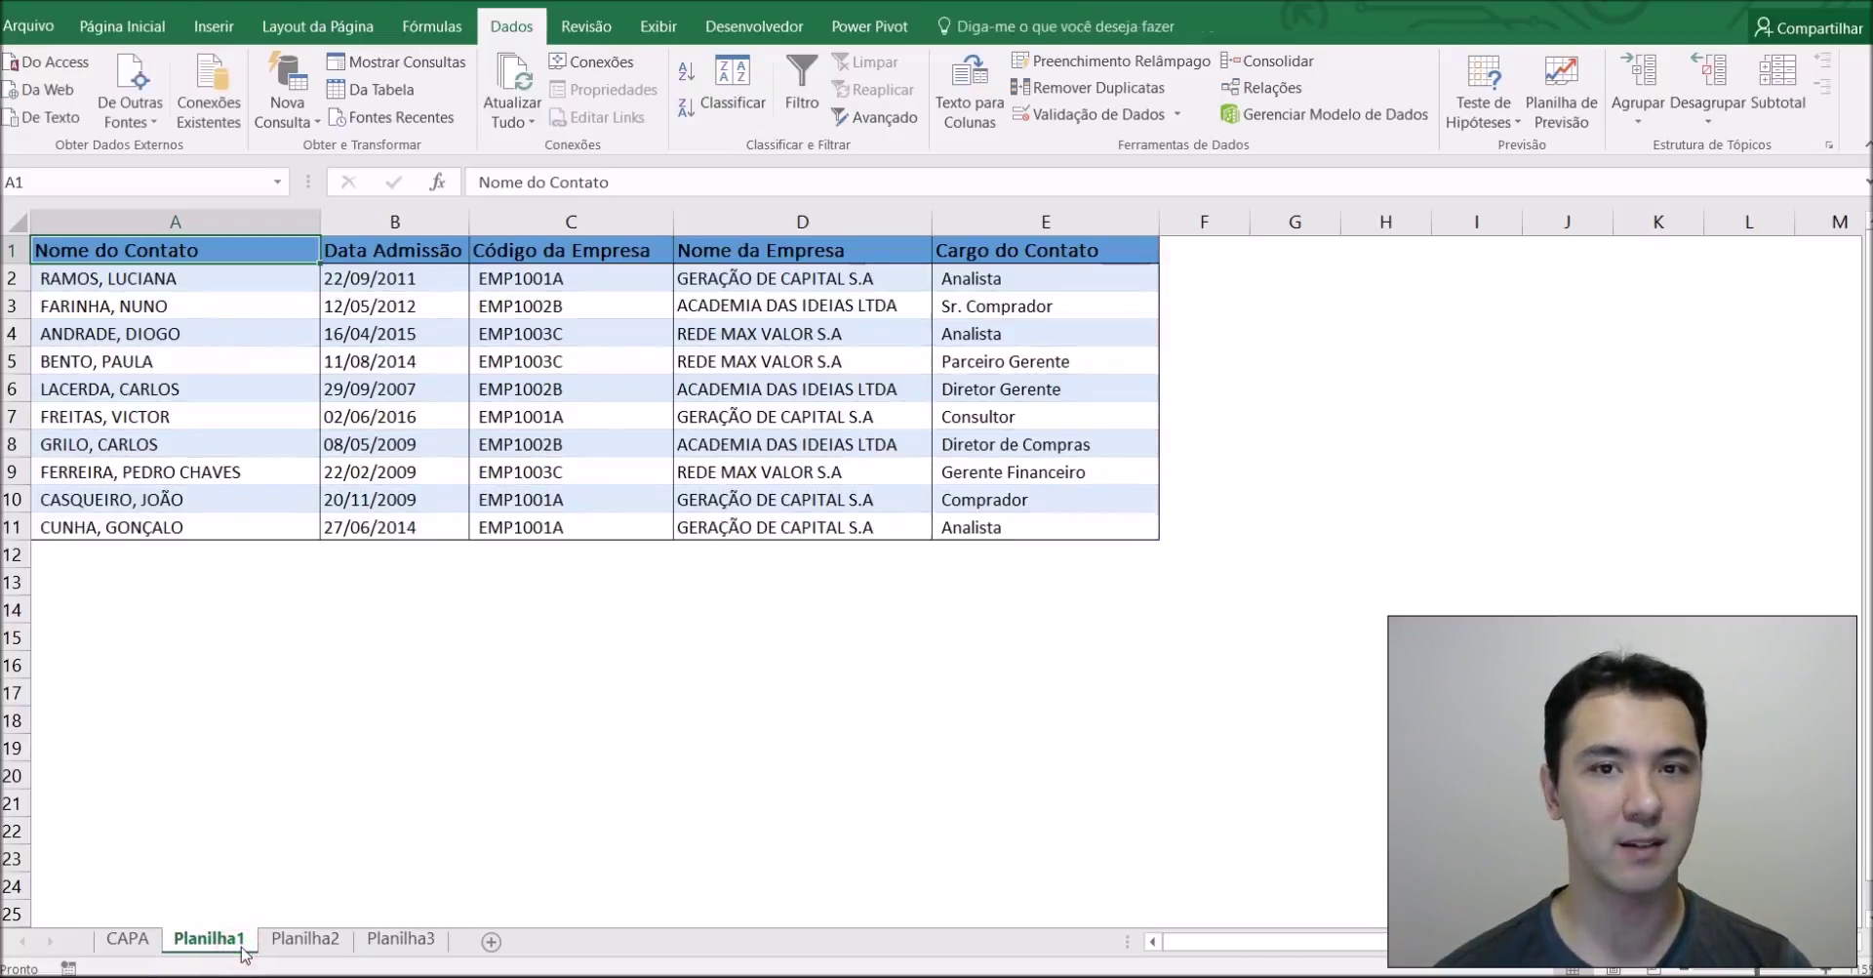
{"action": "left_click", "coordinate": [305, 942]}
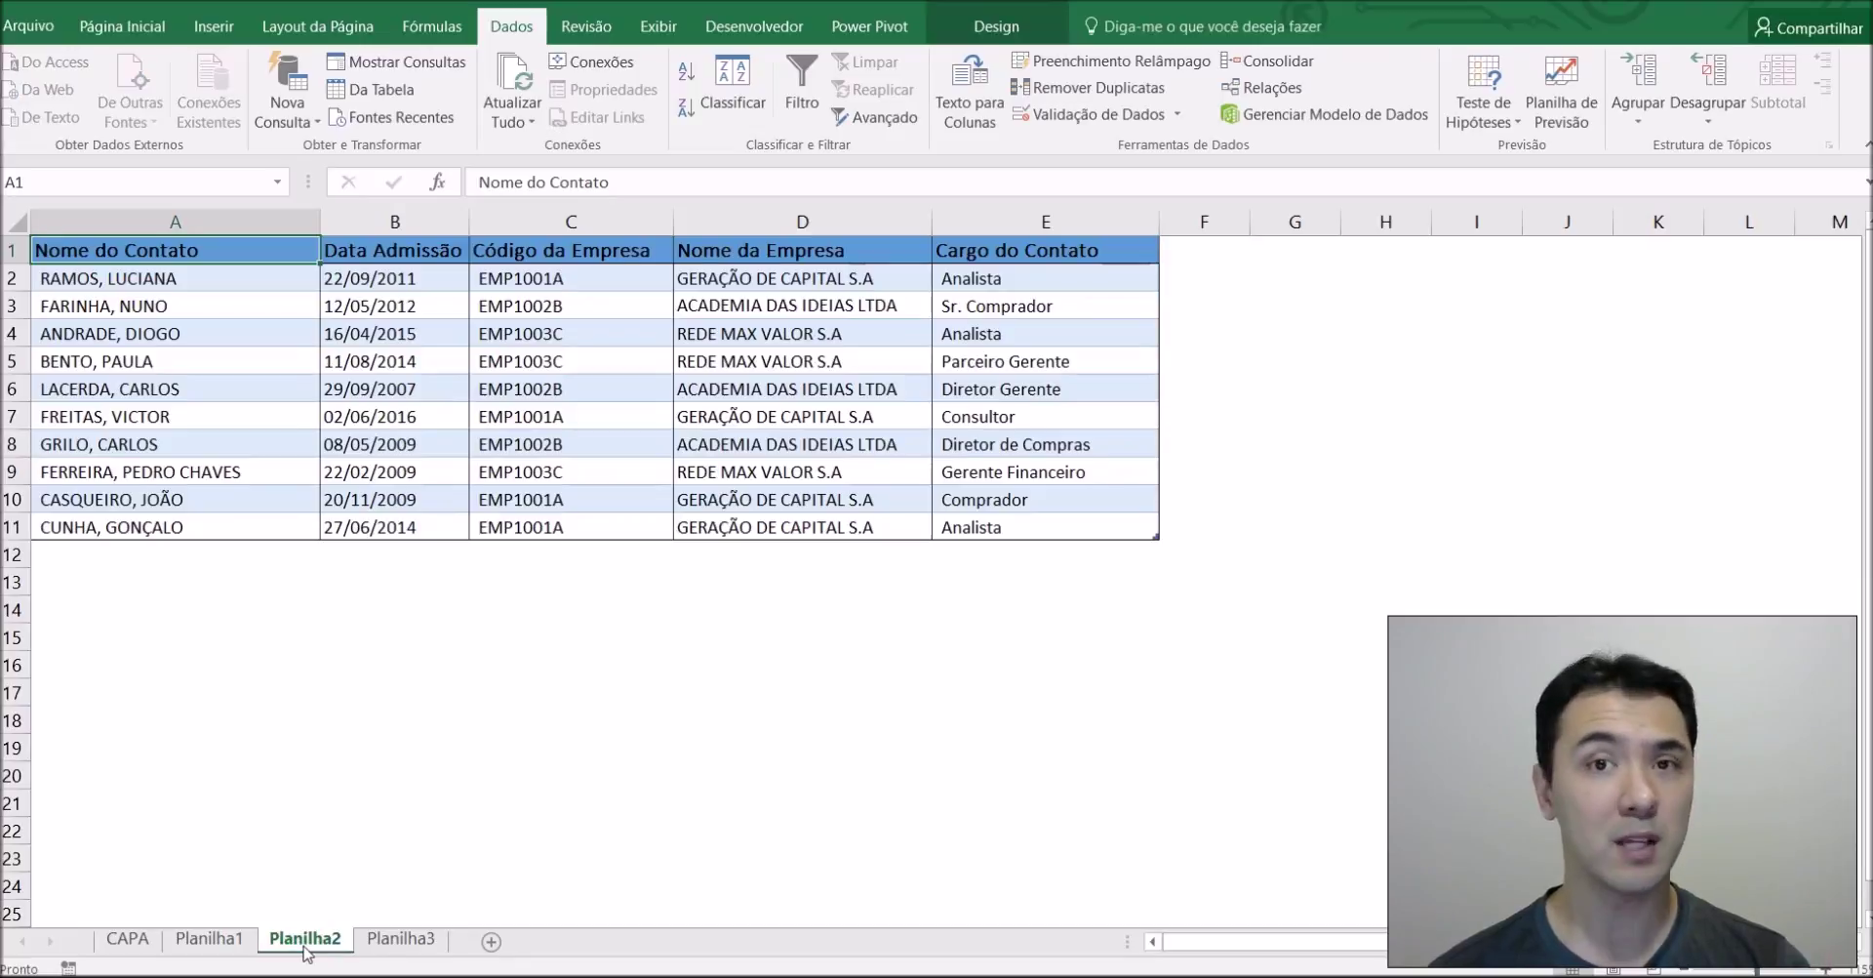
{"action": "left_click", "coordinate": [242, 943]}
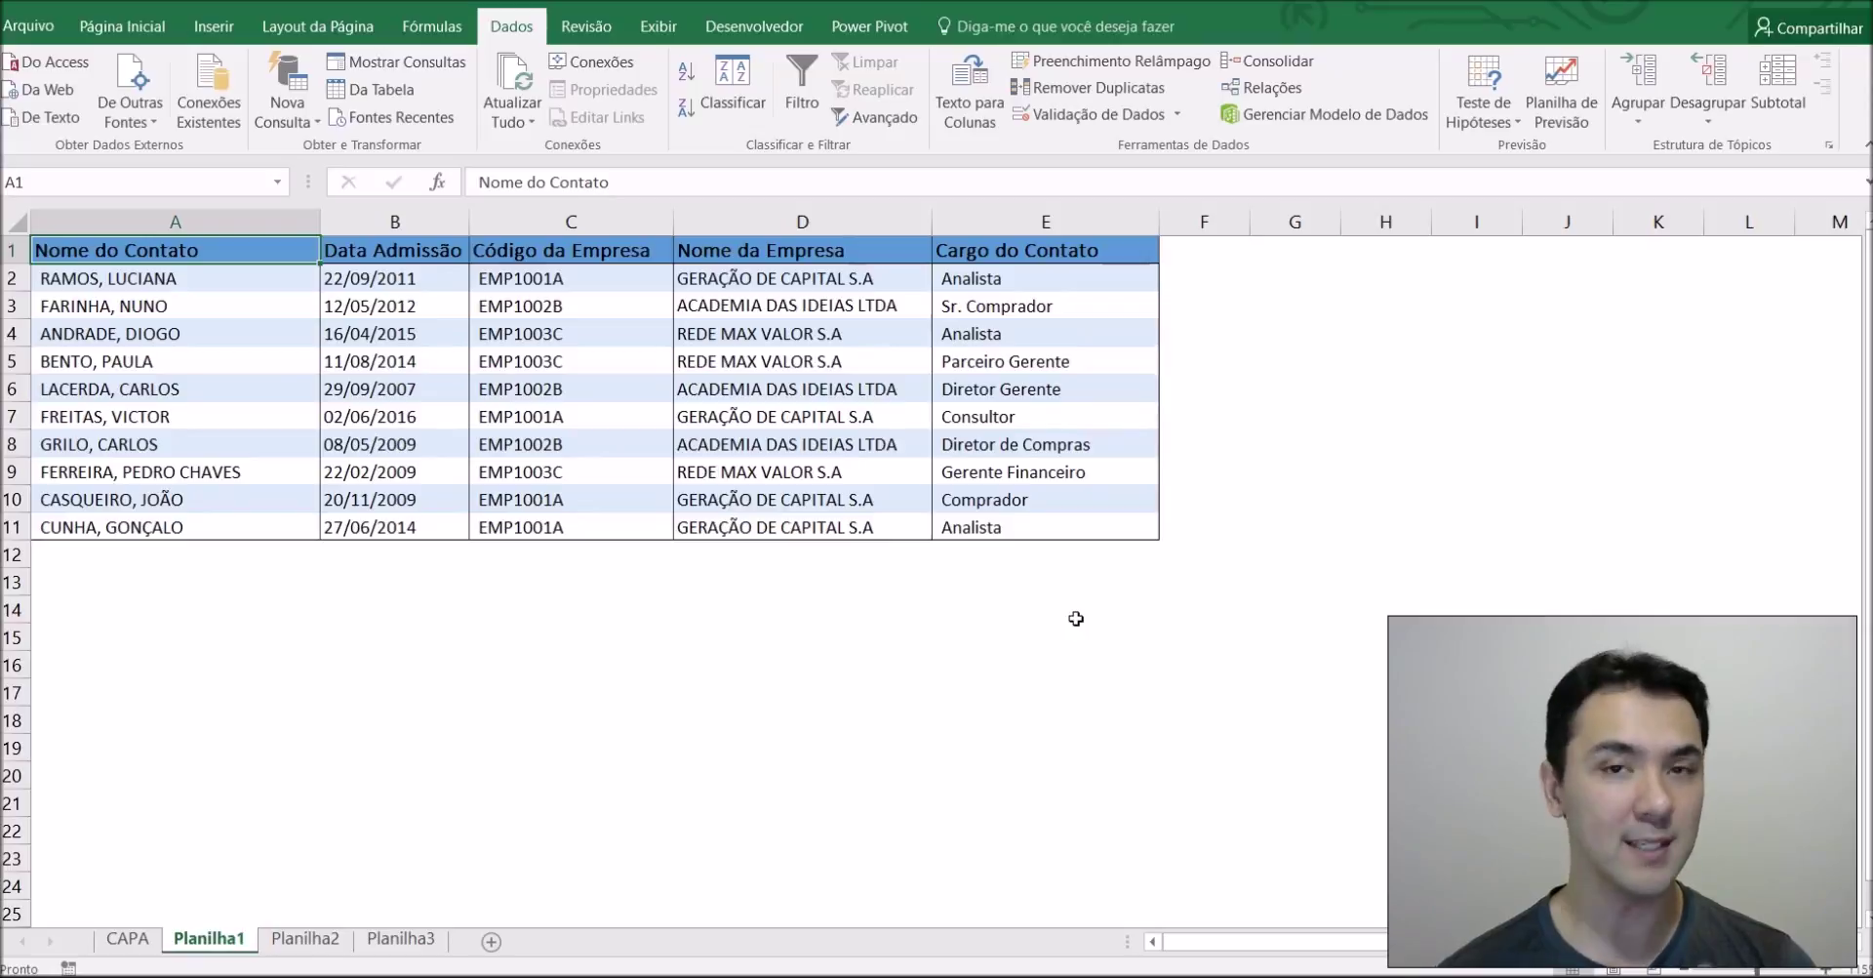
{"action": "left_click", "coordinate": [1129, 518]}
{"action": "left_click", "coordinate": [571, 246], "text": "shift"}
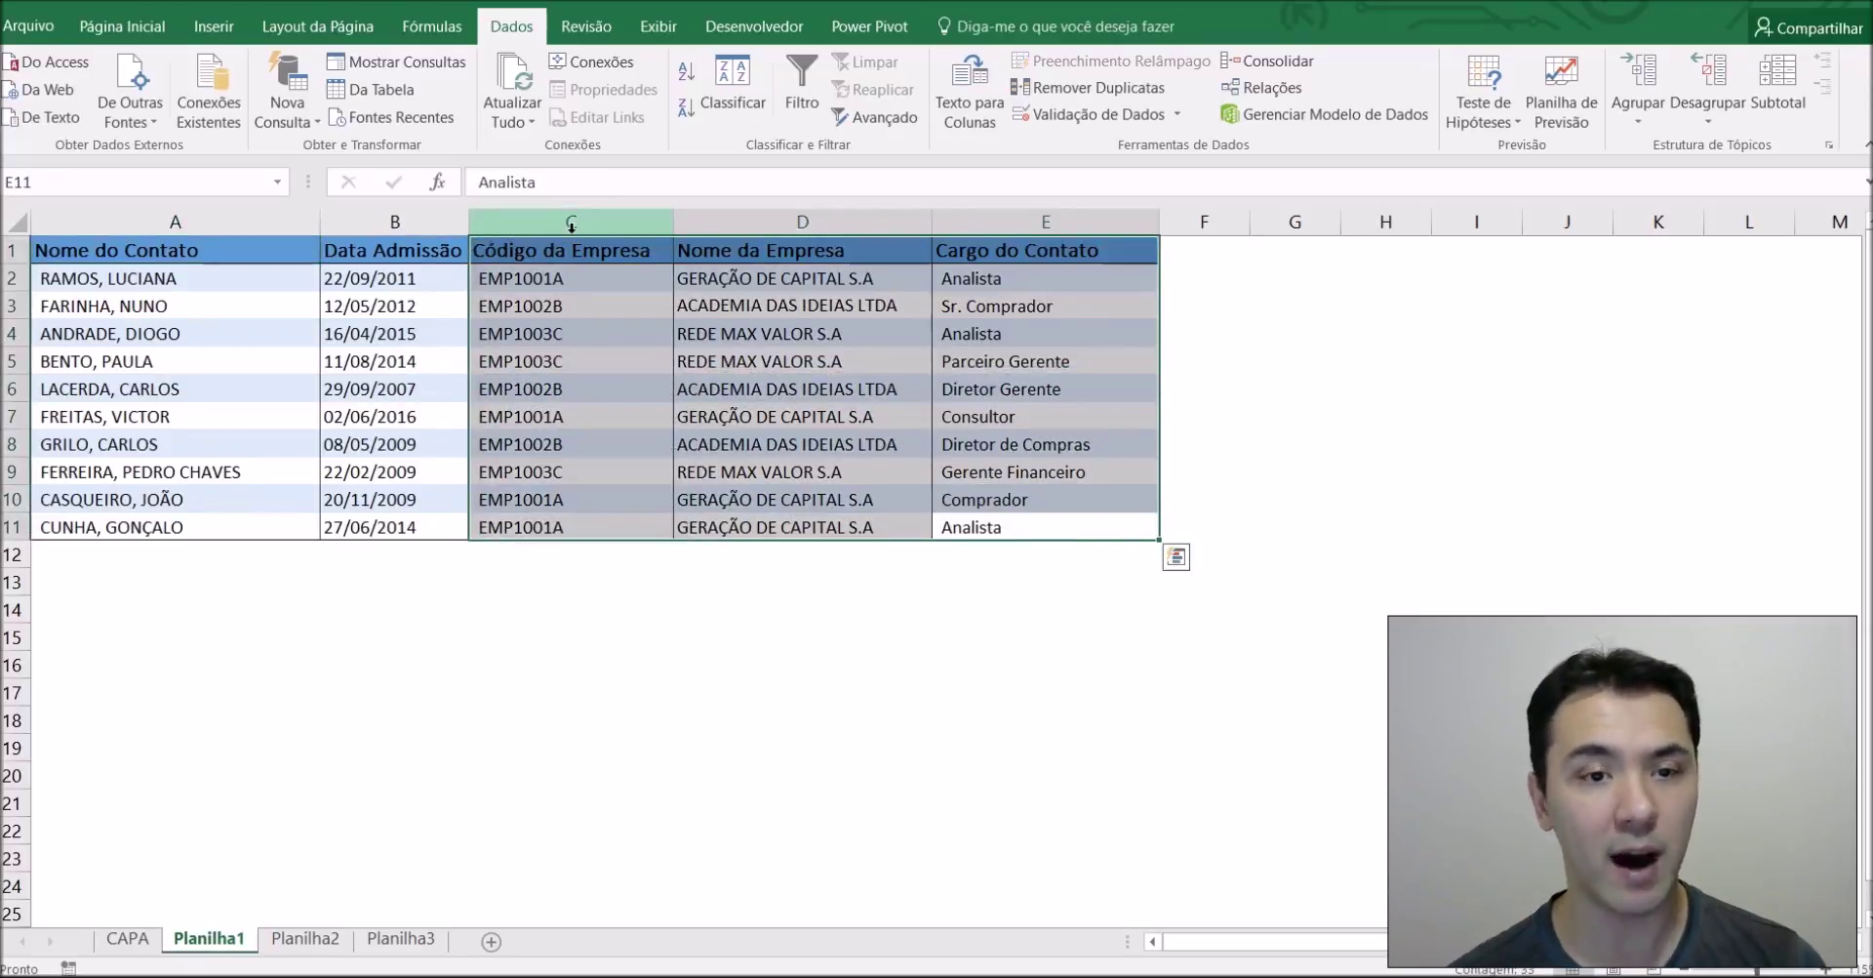
{"action": "left_click", "coordinate": [607, 416]}
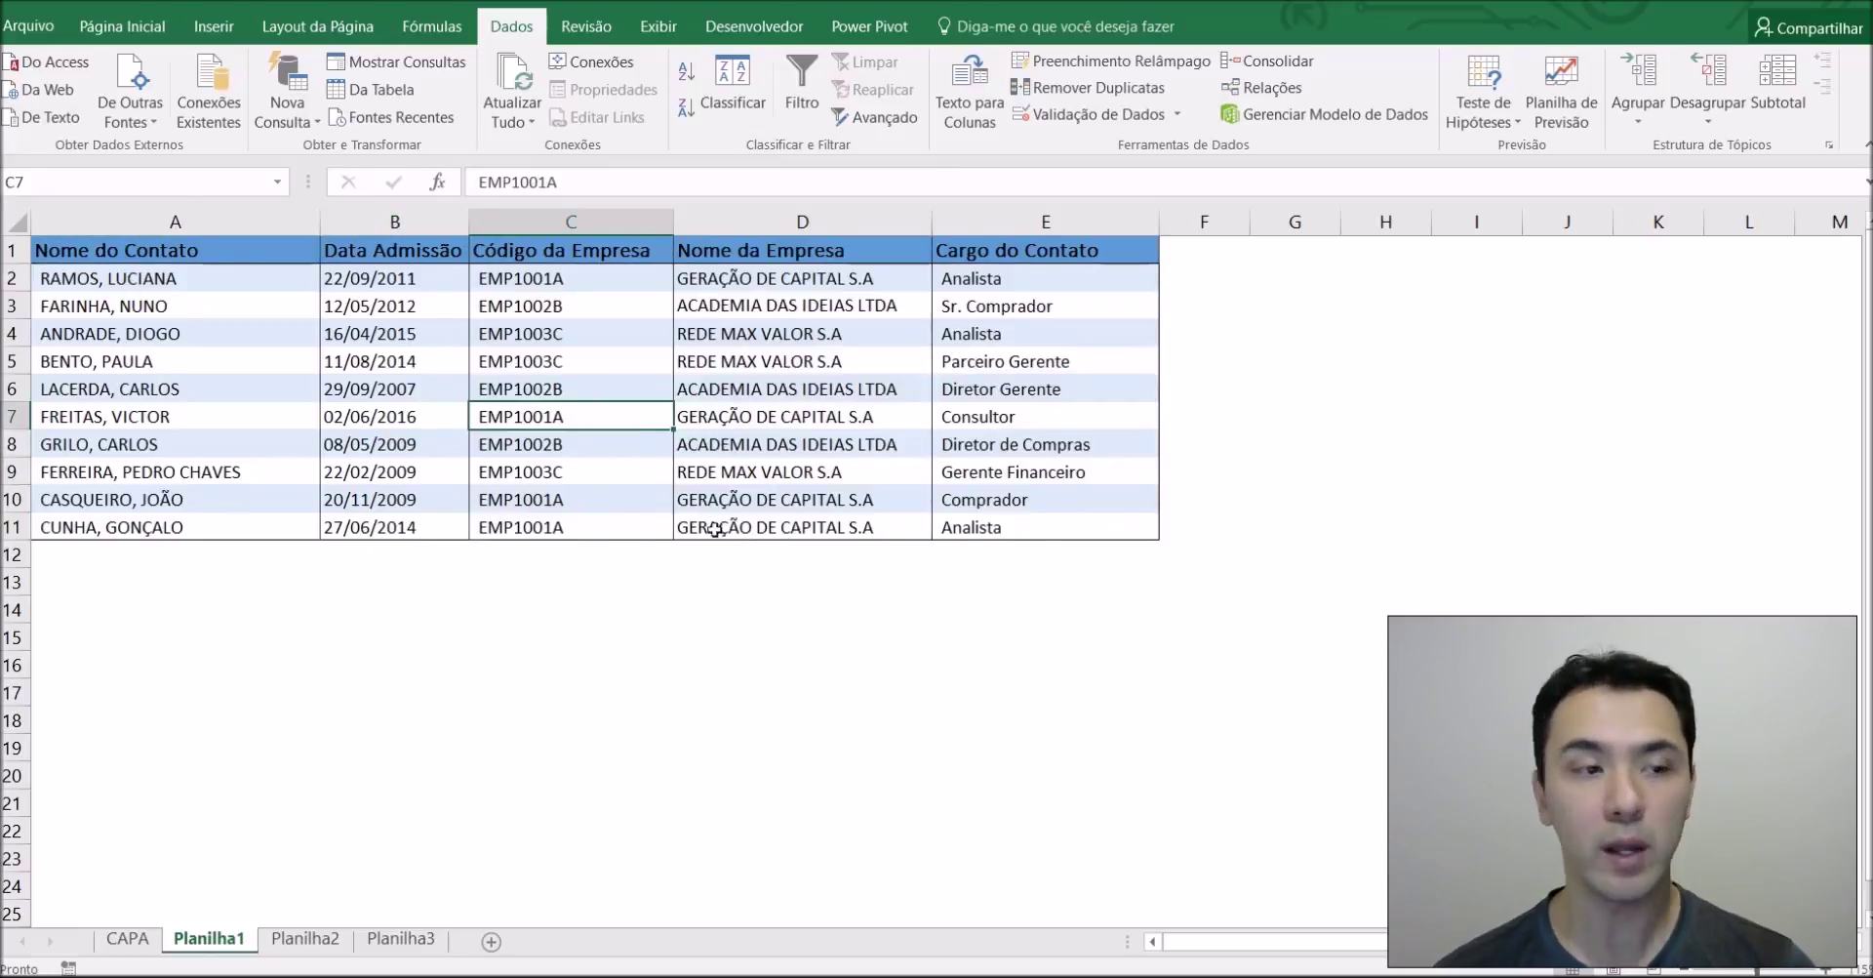
{"action": "left_click", "coordinate": [138, 225]}
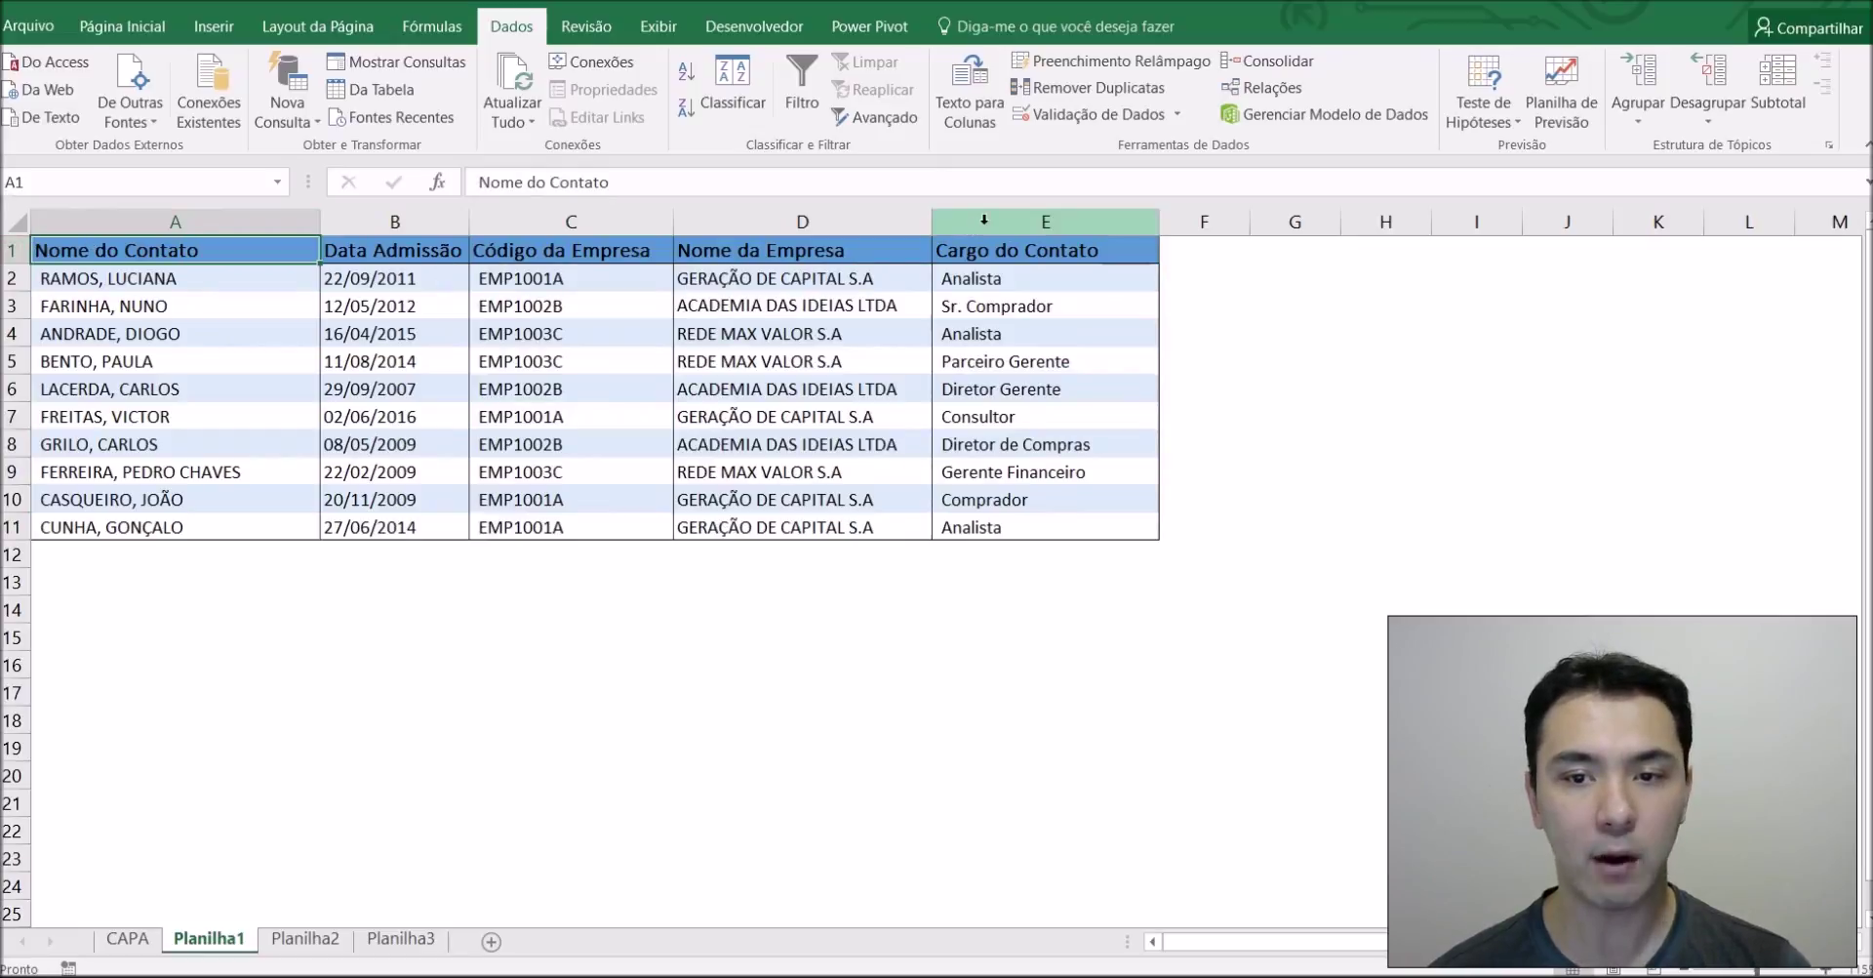
{"action": "left_click", "coordinate": [1031, 524]}
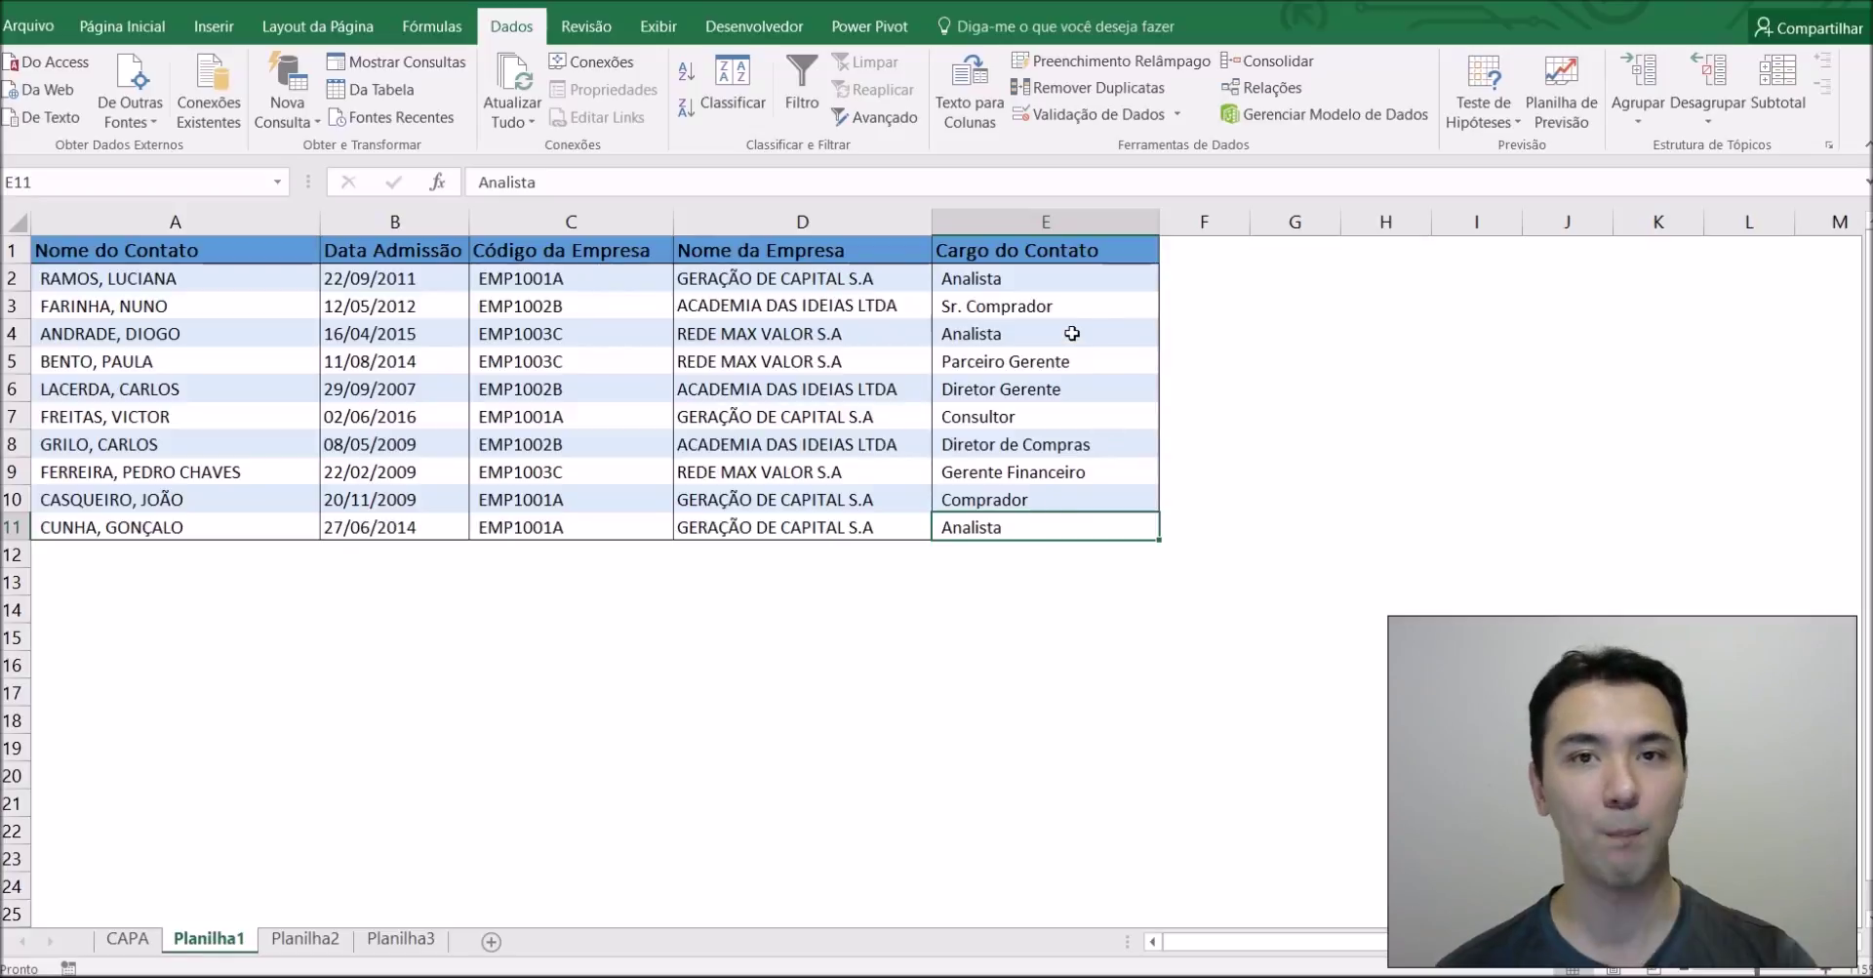
{"action": "left_click_drag", "start_coordinate": [1034, 251], "coordinate": [172, 250]}
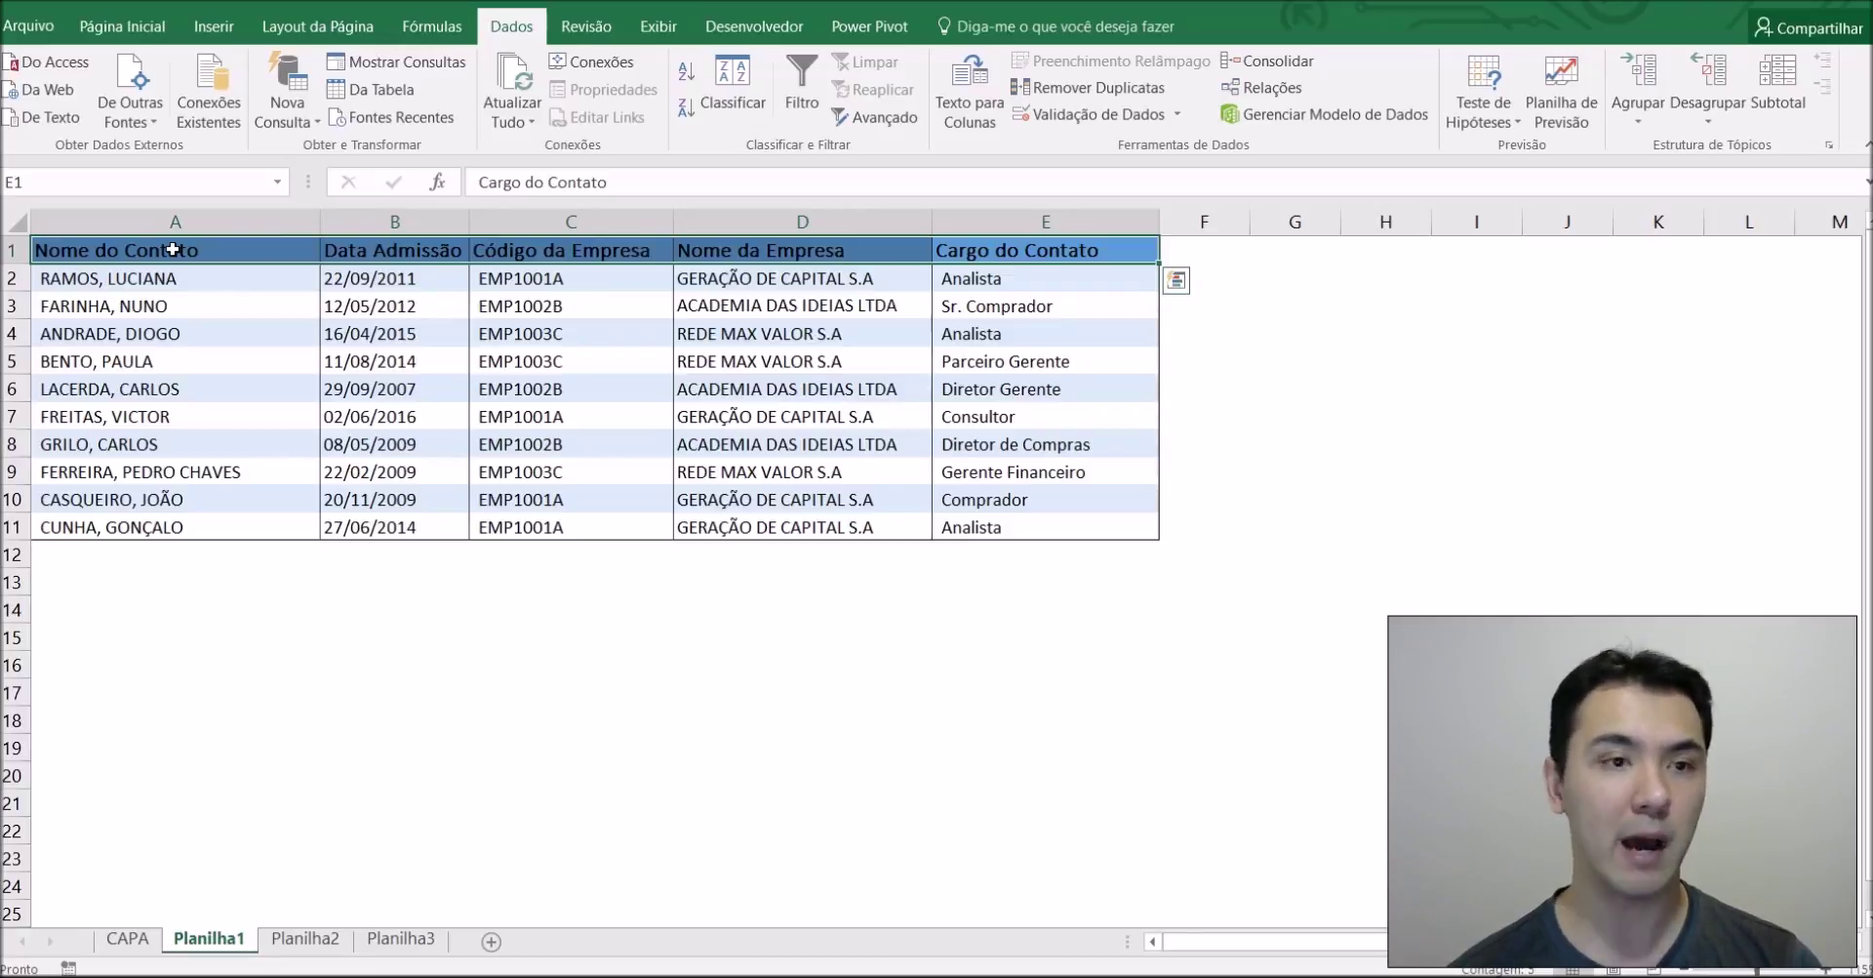
{"action": "left_click", "coordinate": [173, 250]}
{"action": "left_click", "coordinate": [147, 279]}
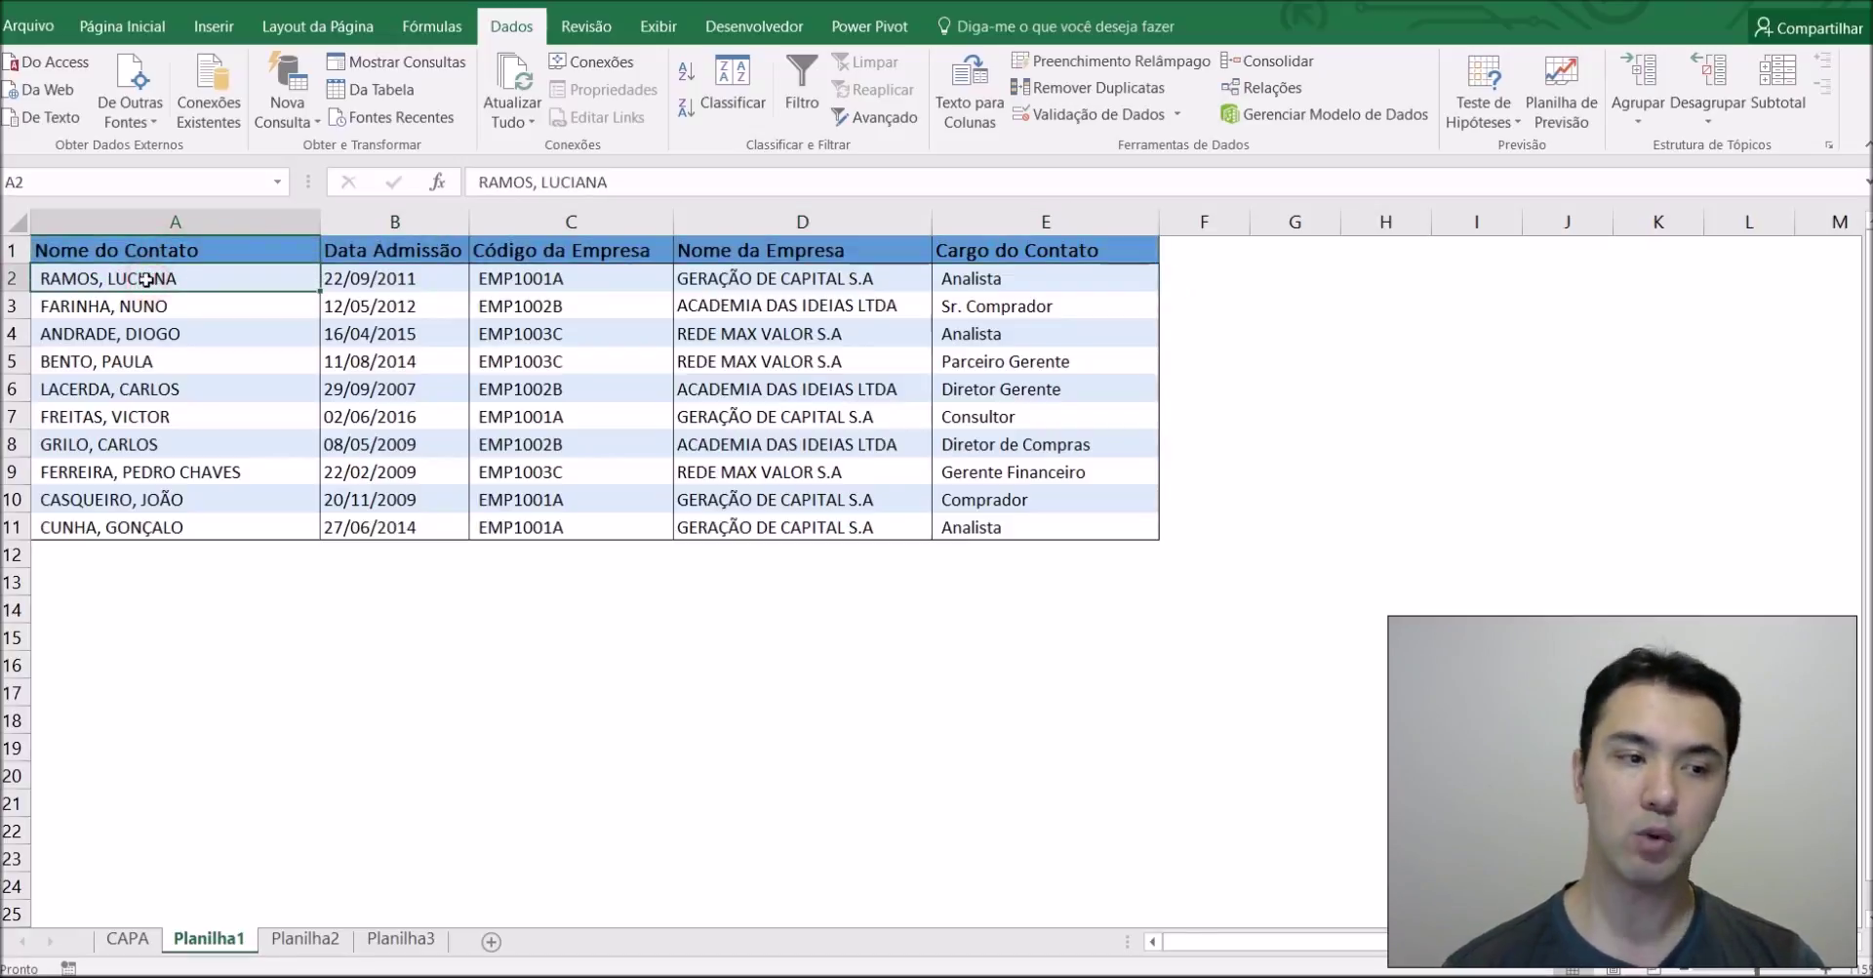
{"action": "left_click", "coordinate": [139, 304]}
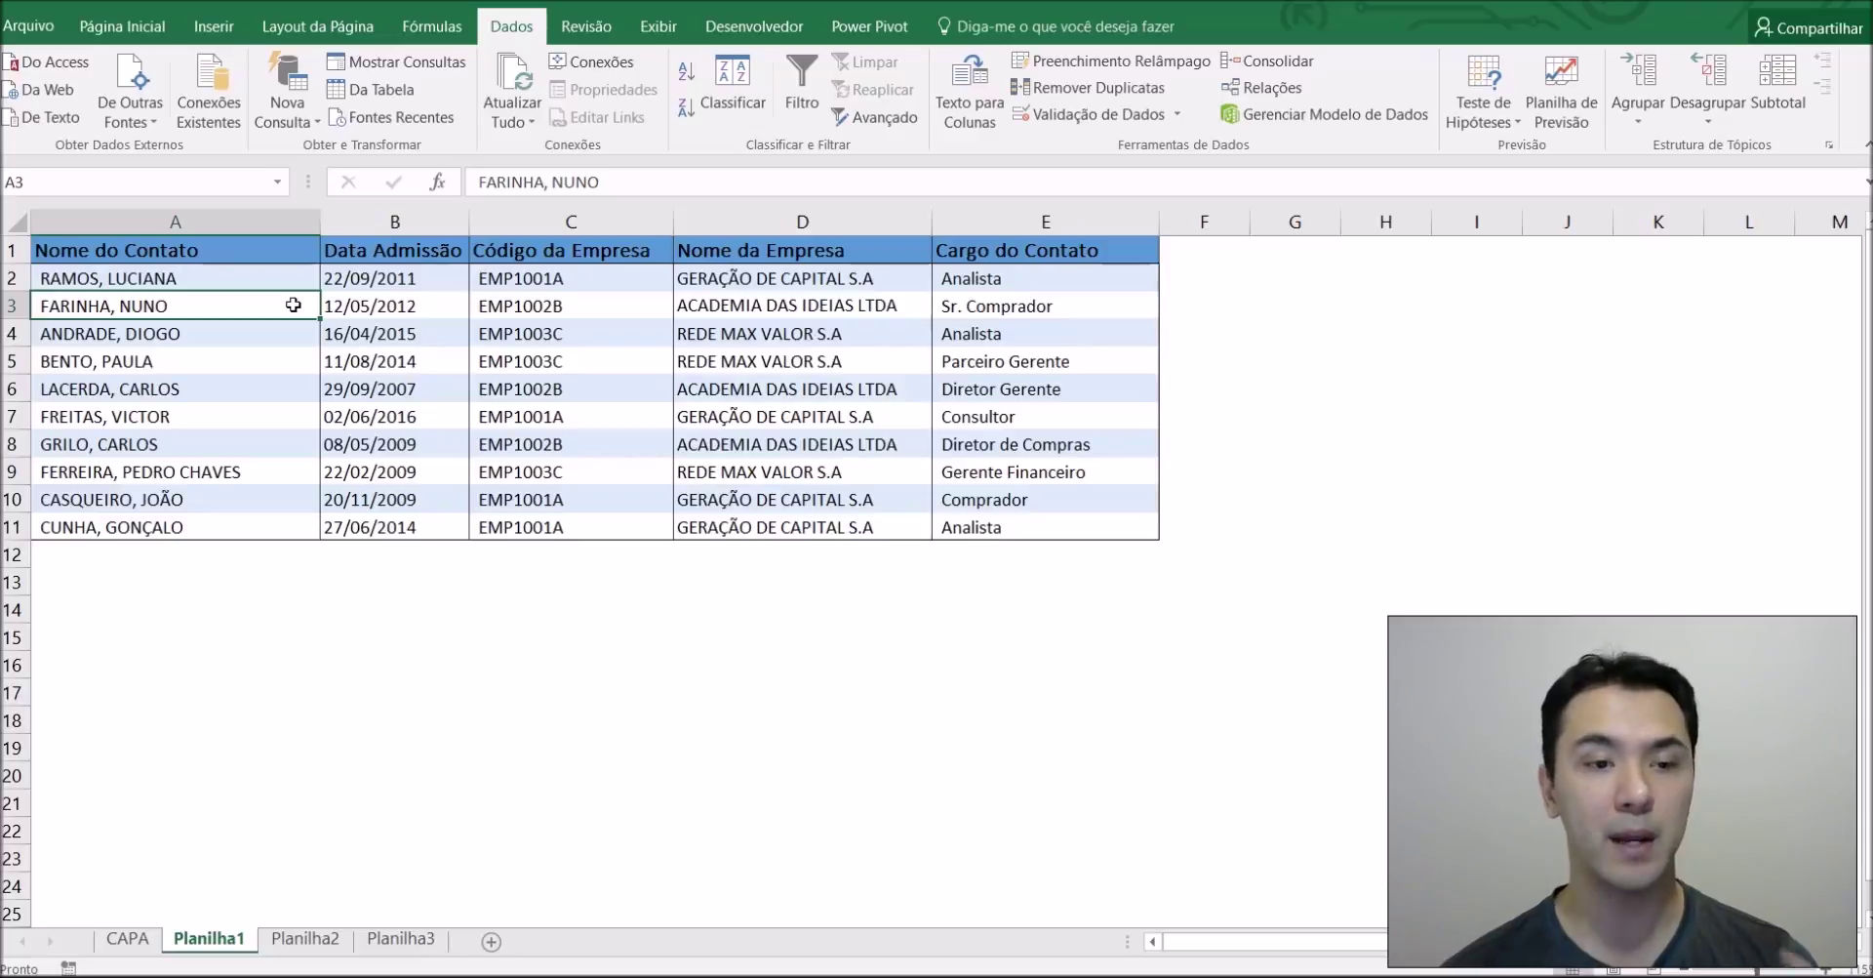
{"action": "left_click_drag", "start_coordinate": [41, 389], "coordinate": [1040, 387]}
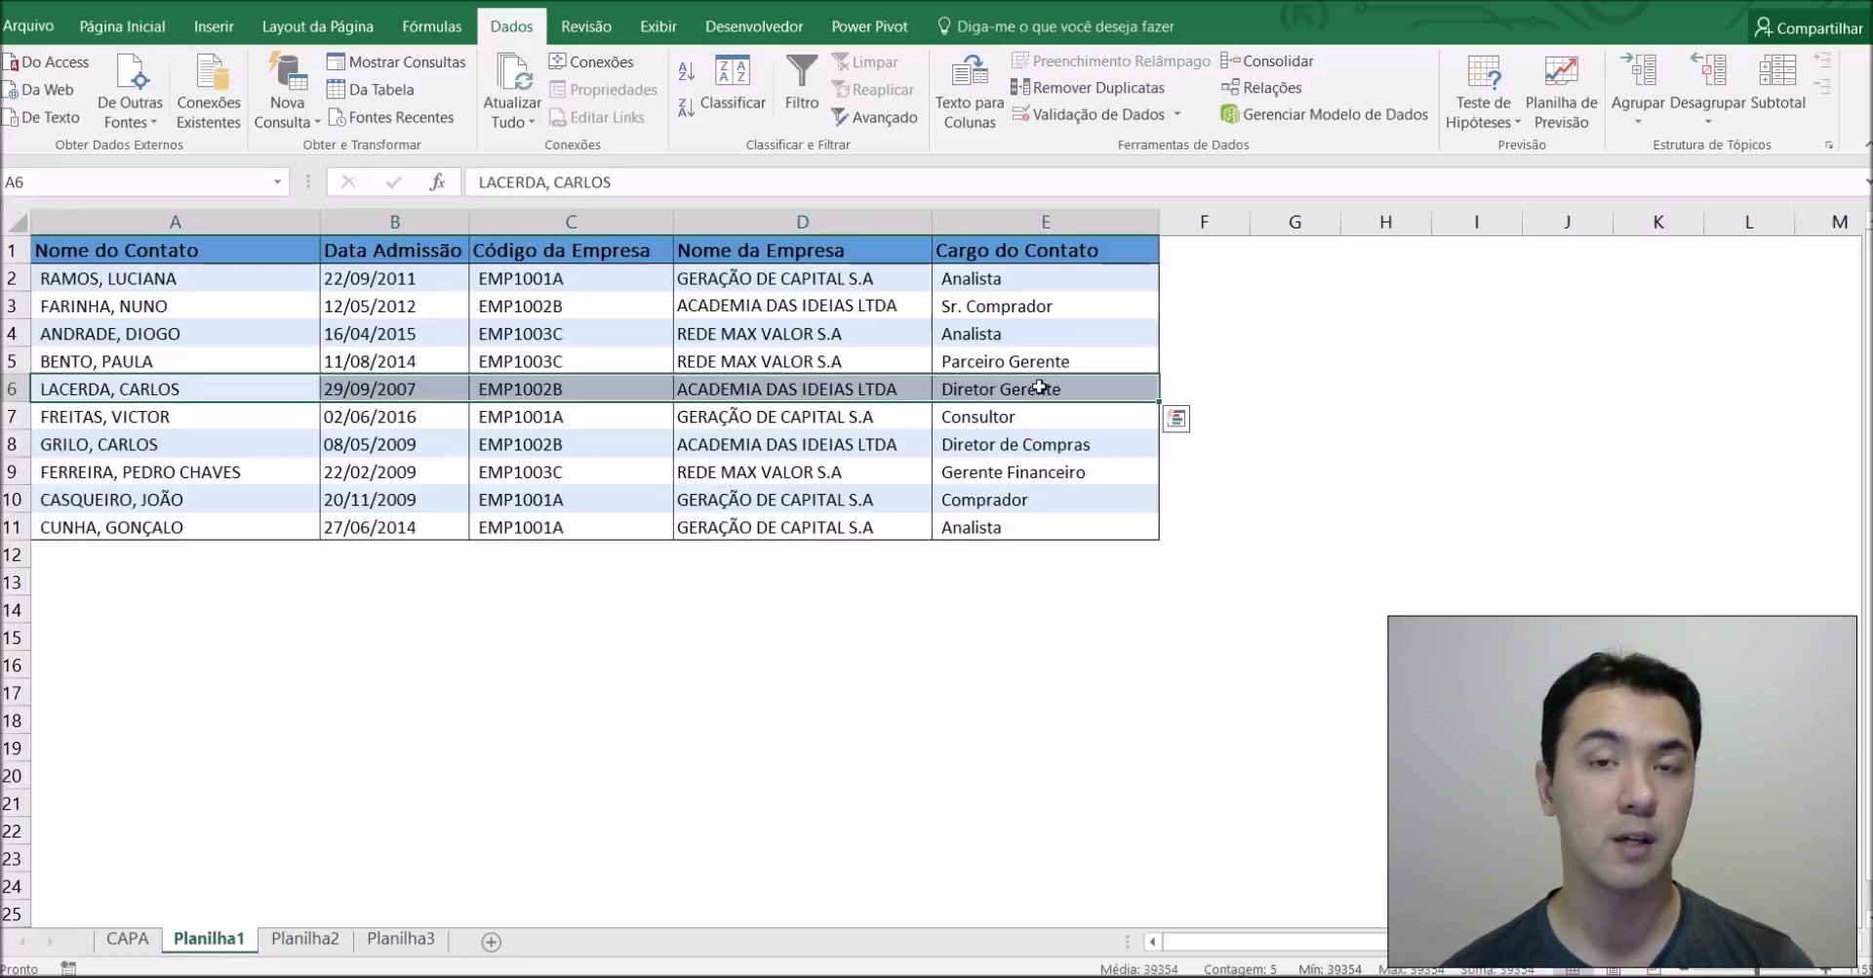
{"action": "left_click", "coordinate": [1040, 387]}
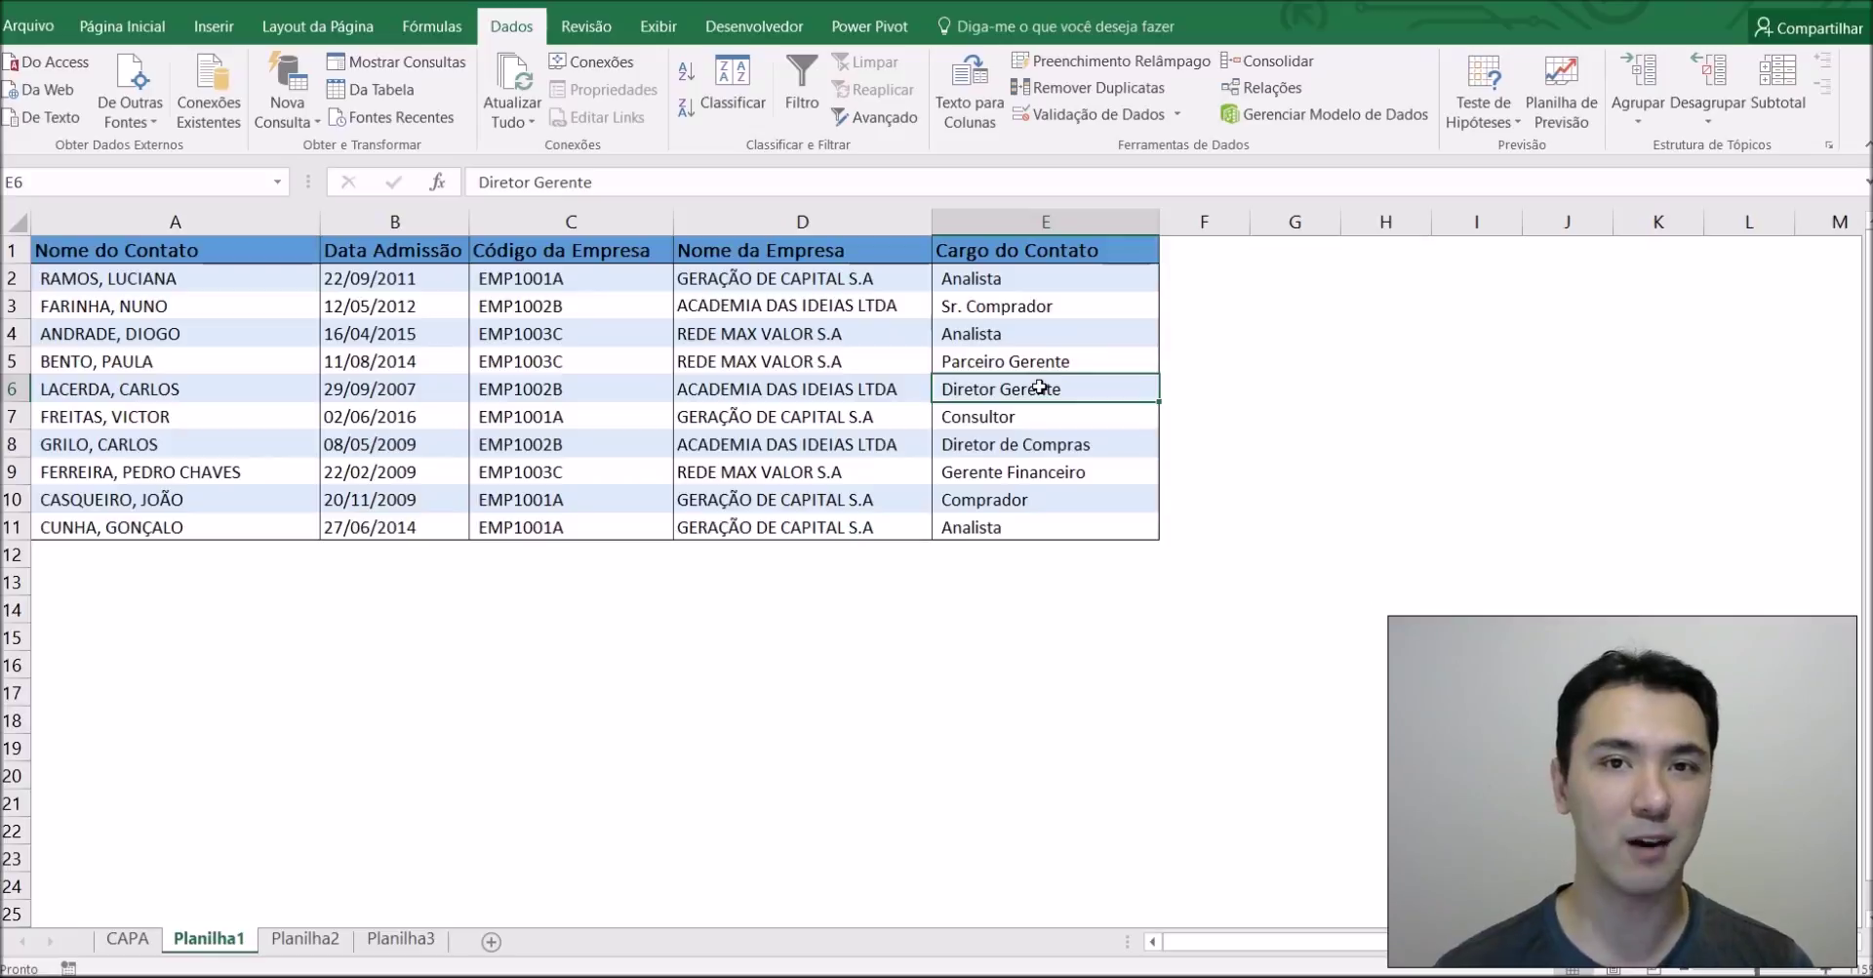
Insert a slicer for Cargo do Contato from the table on Planilha2 and place it to the right of the table
{"action": "left_click", "coordinate": [305, 938]}
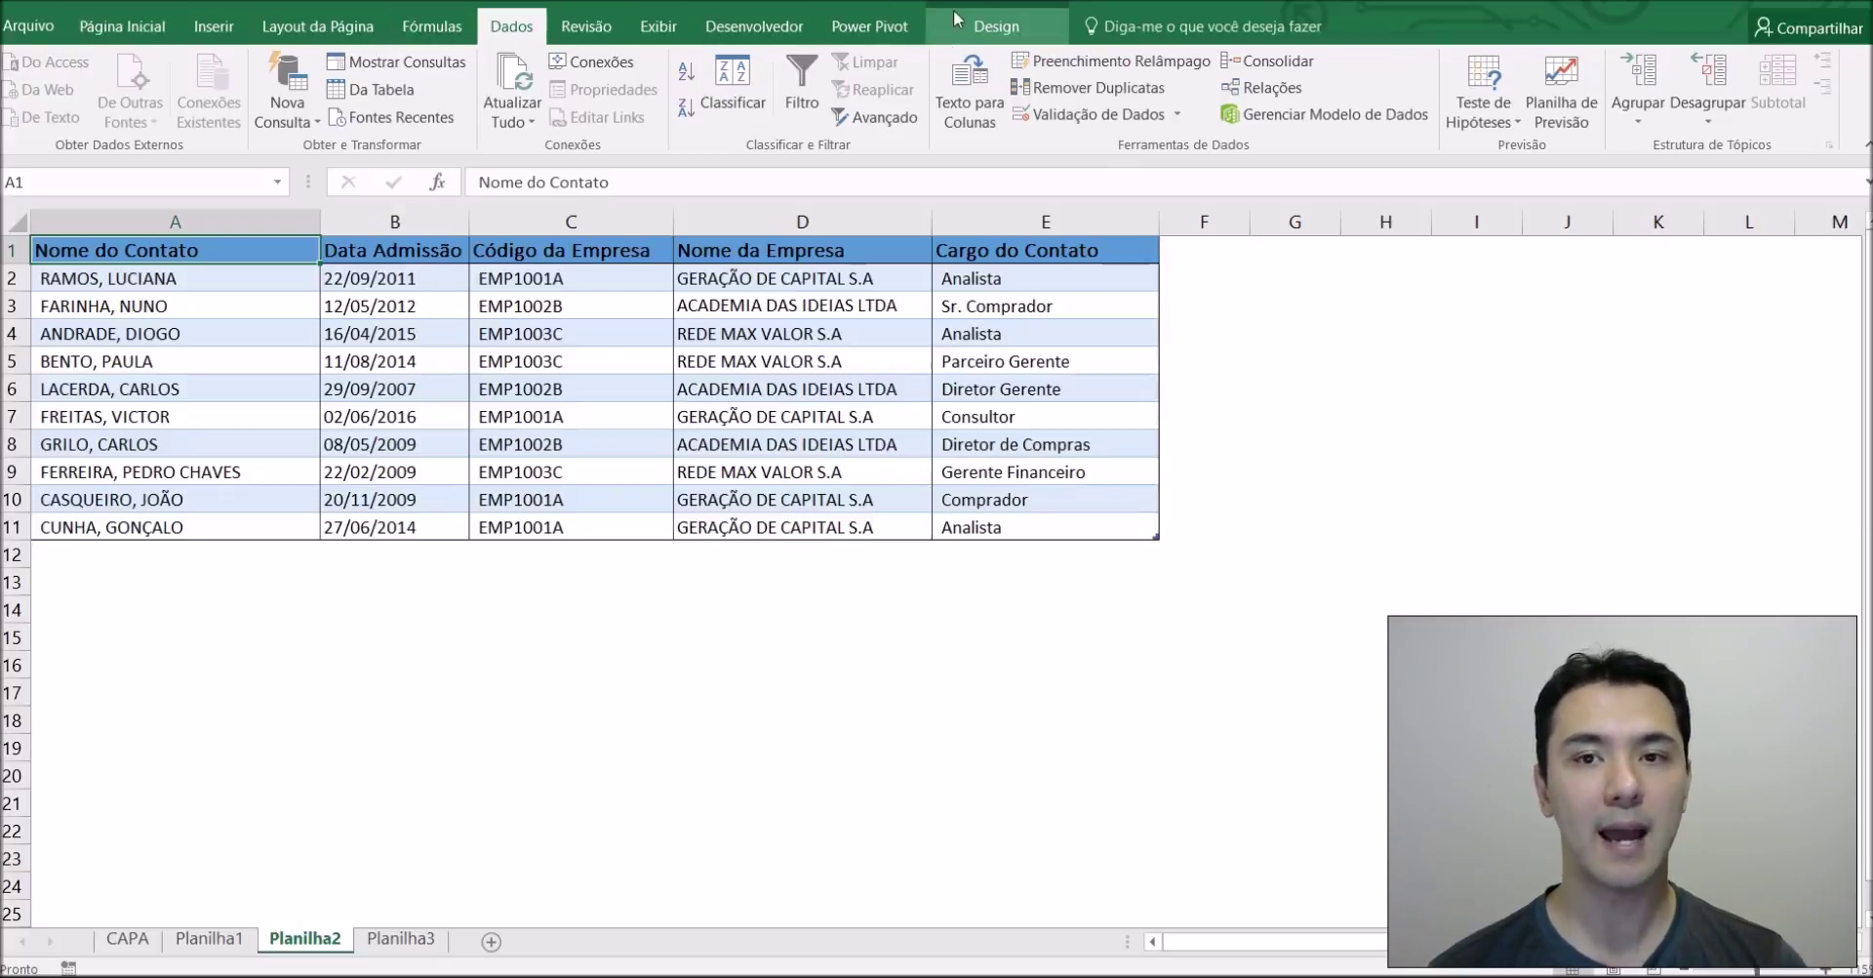
{"action": "left_click", "coordinate": [1008, 25]}
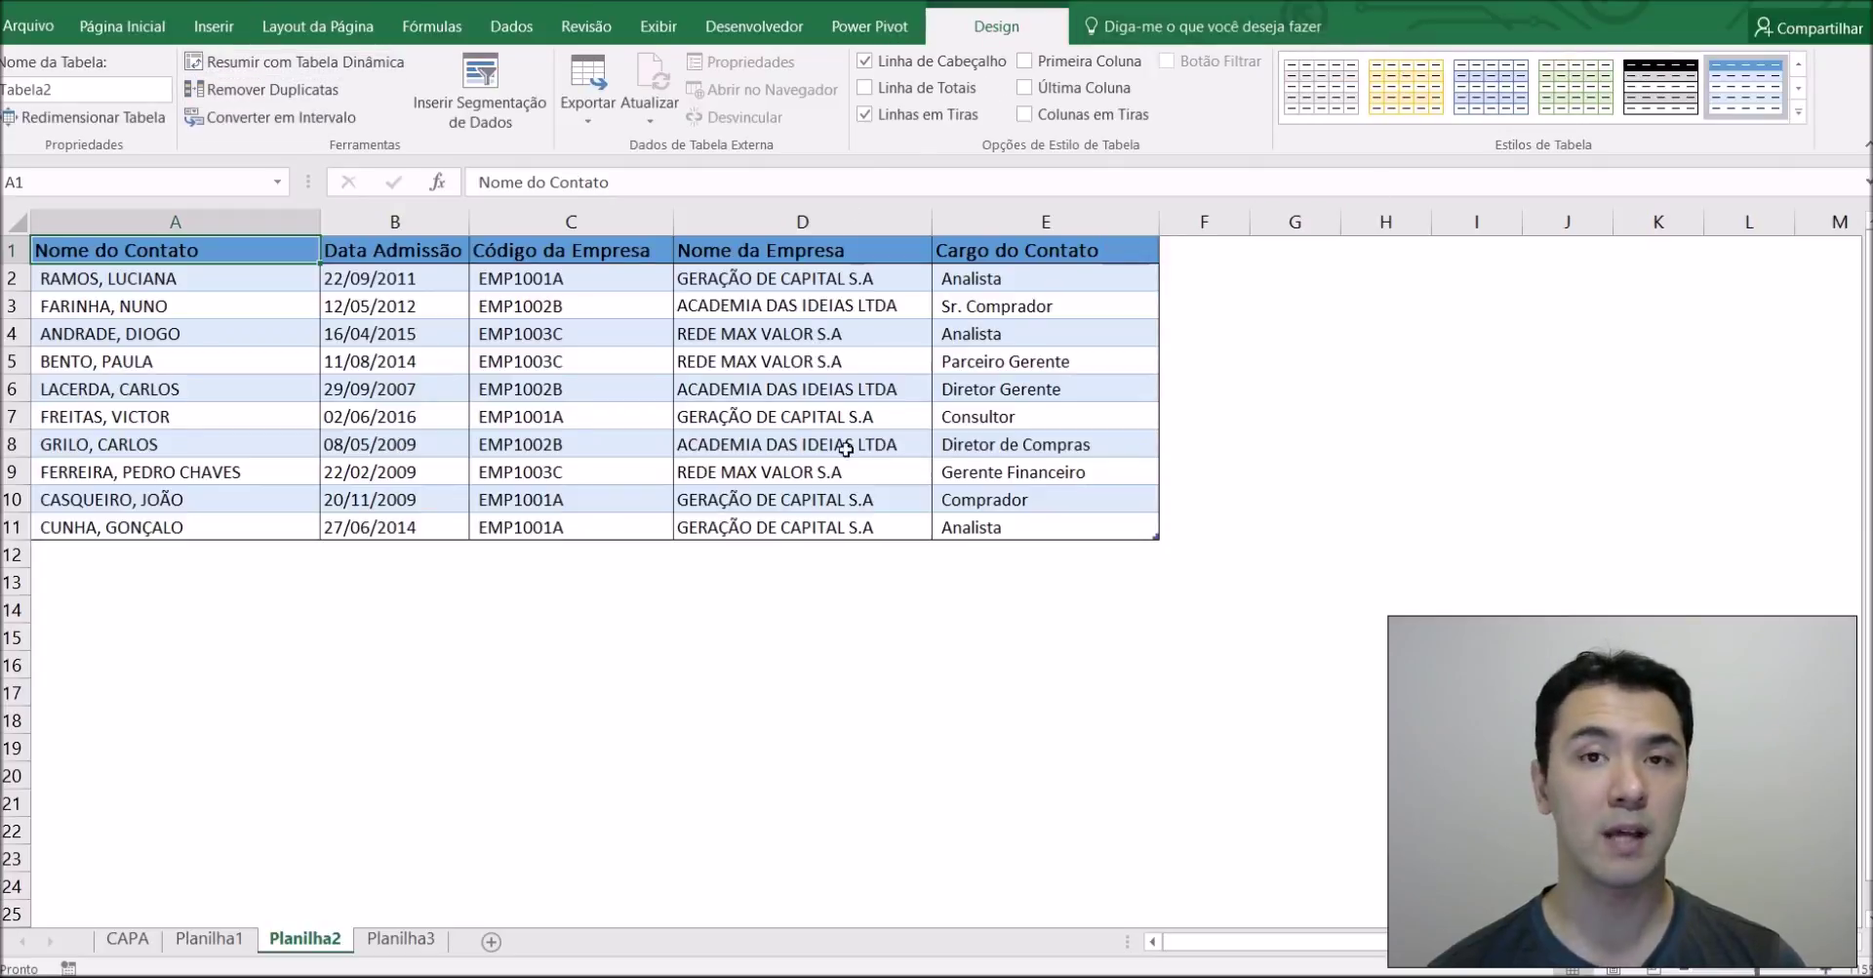
{"action": "left_click", "coordinate": [303, 368]}
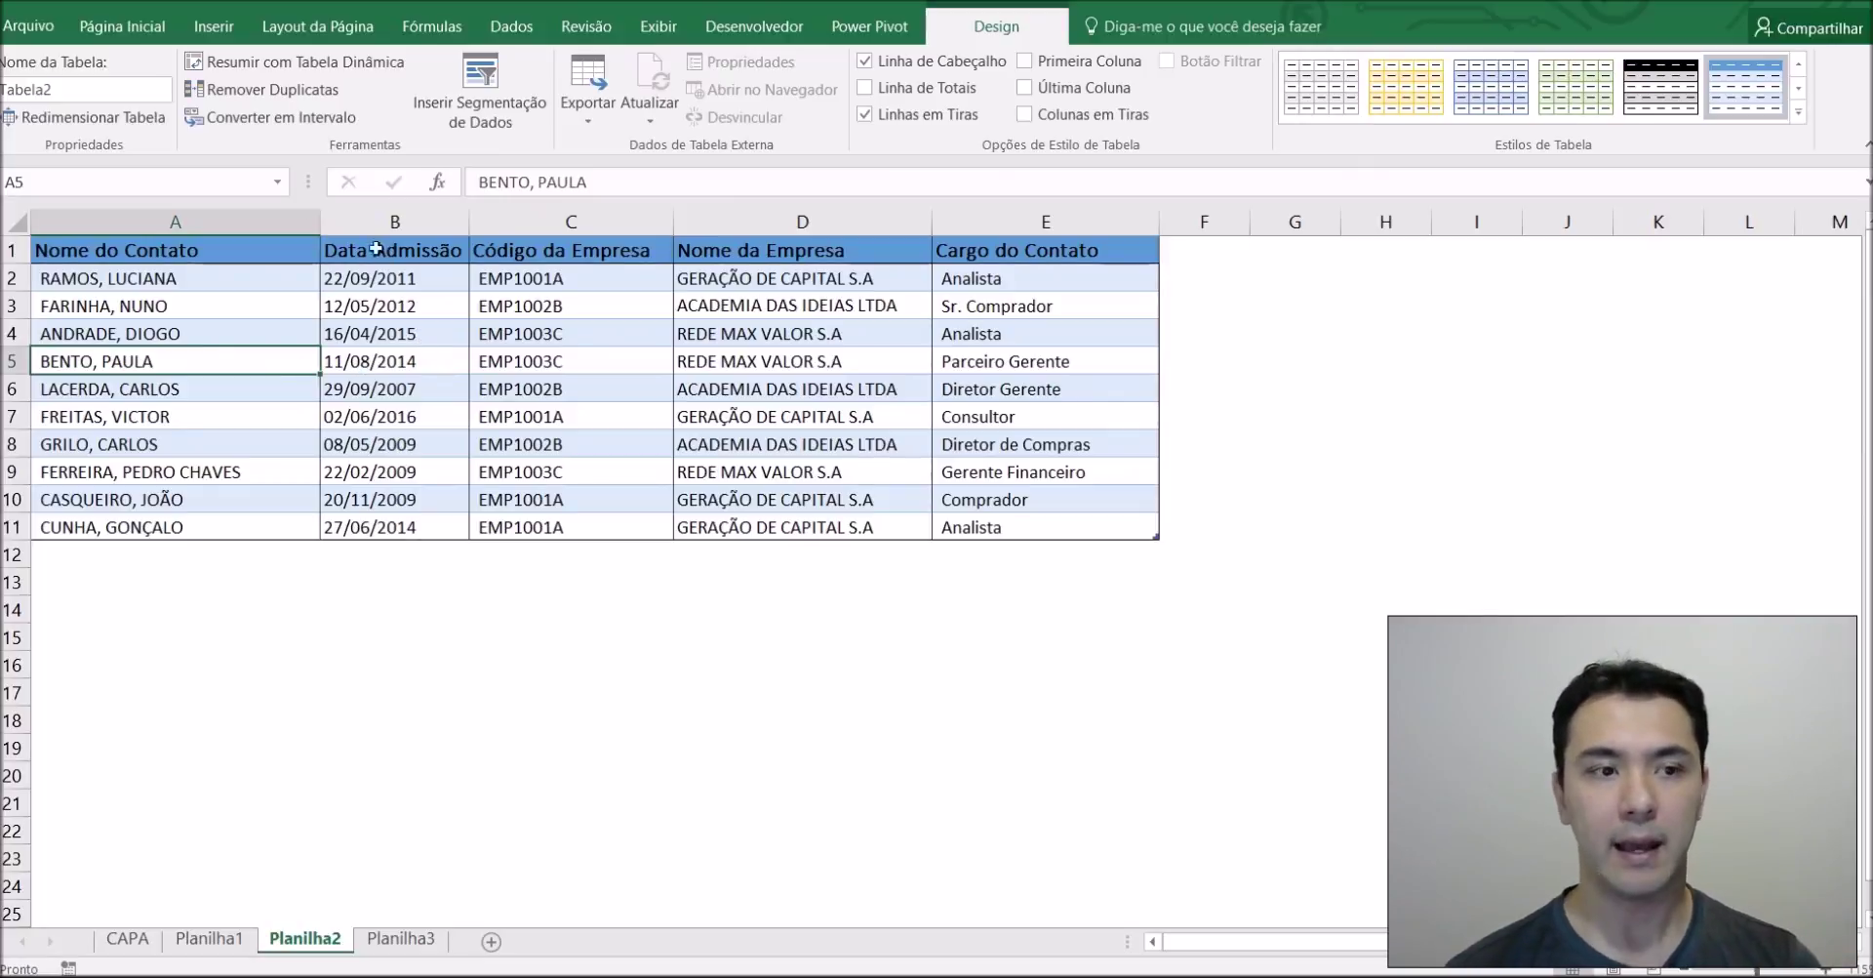
{"action": "left_click", "coordinate": [119, 82]}
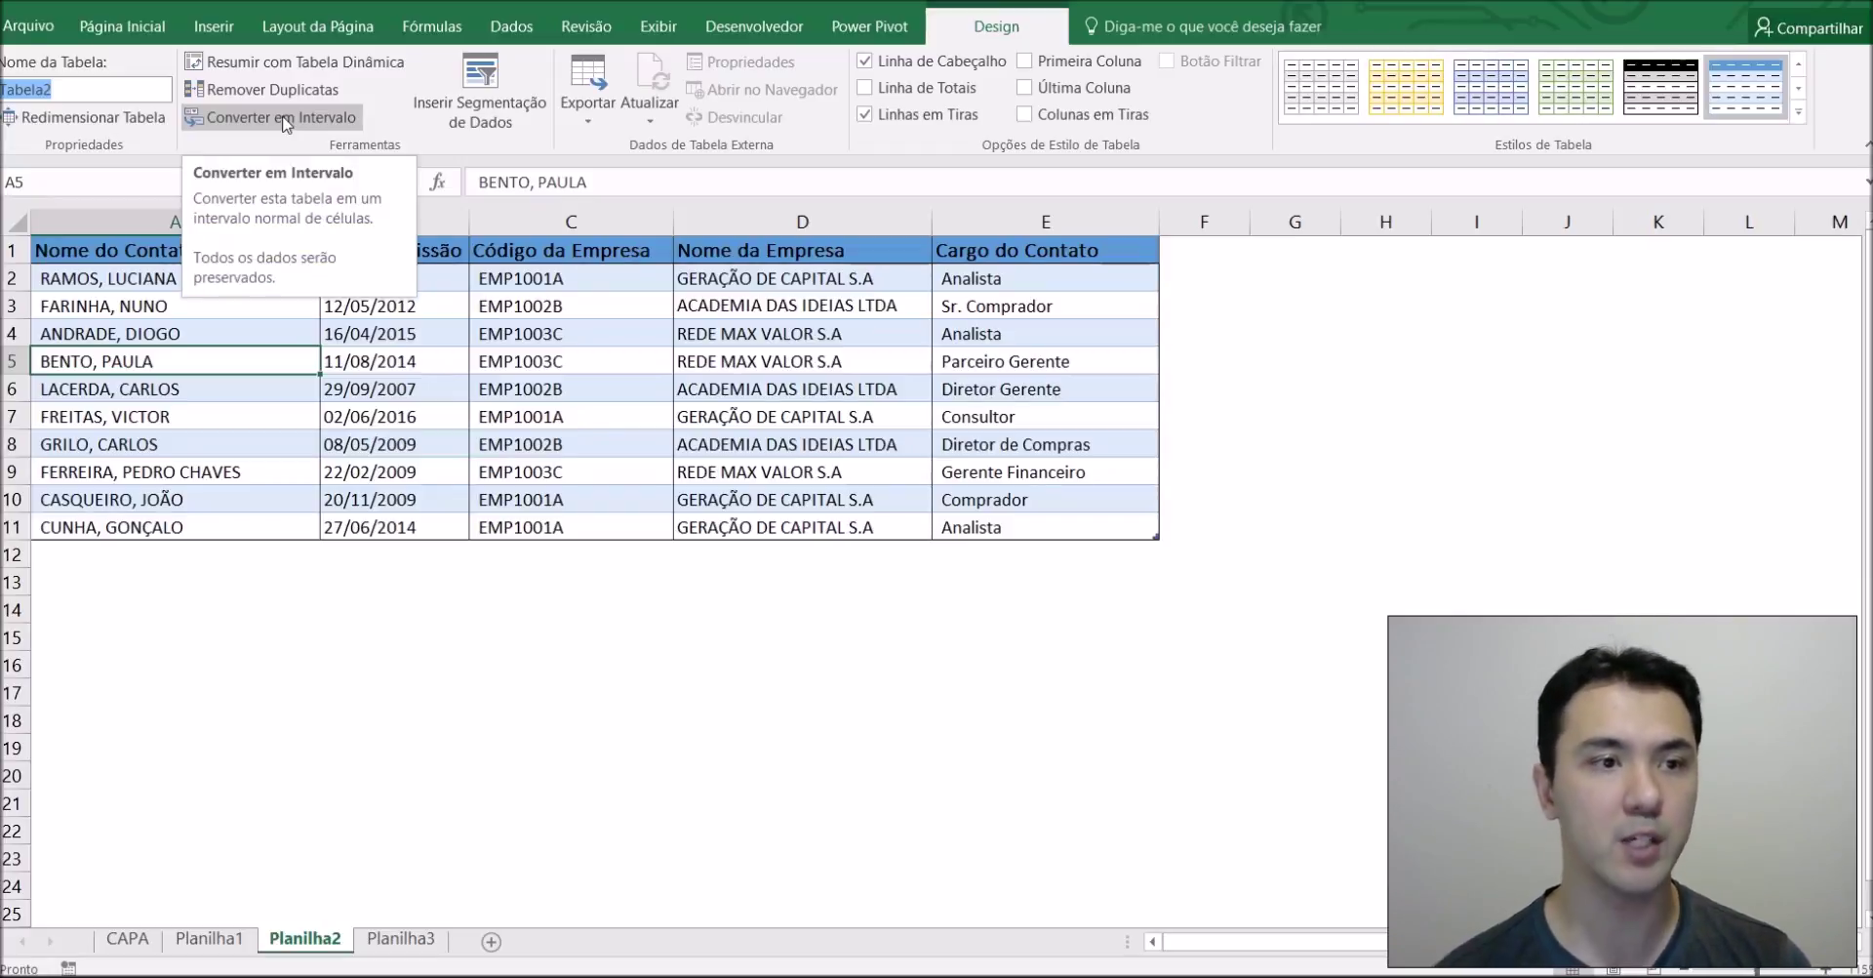
{"action": "left_click", "coordinate": [483, 97]}
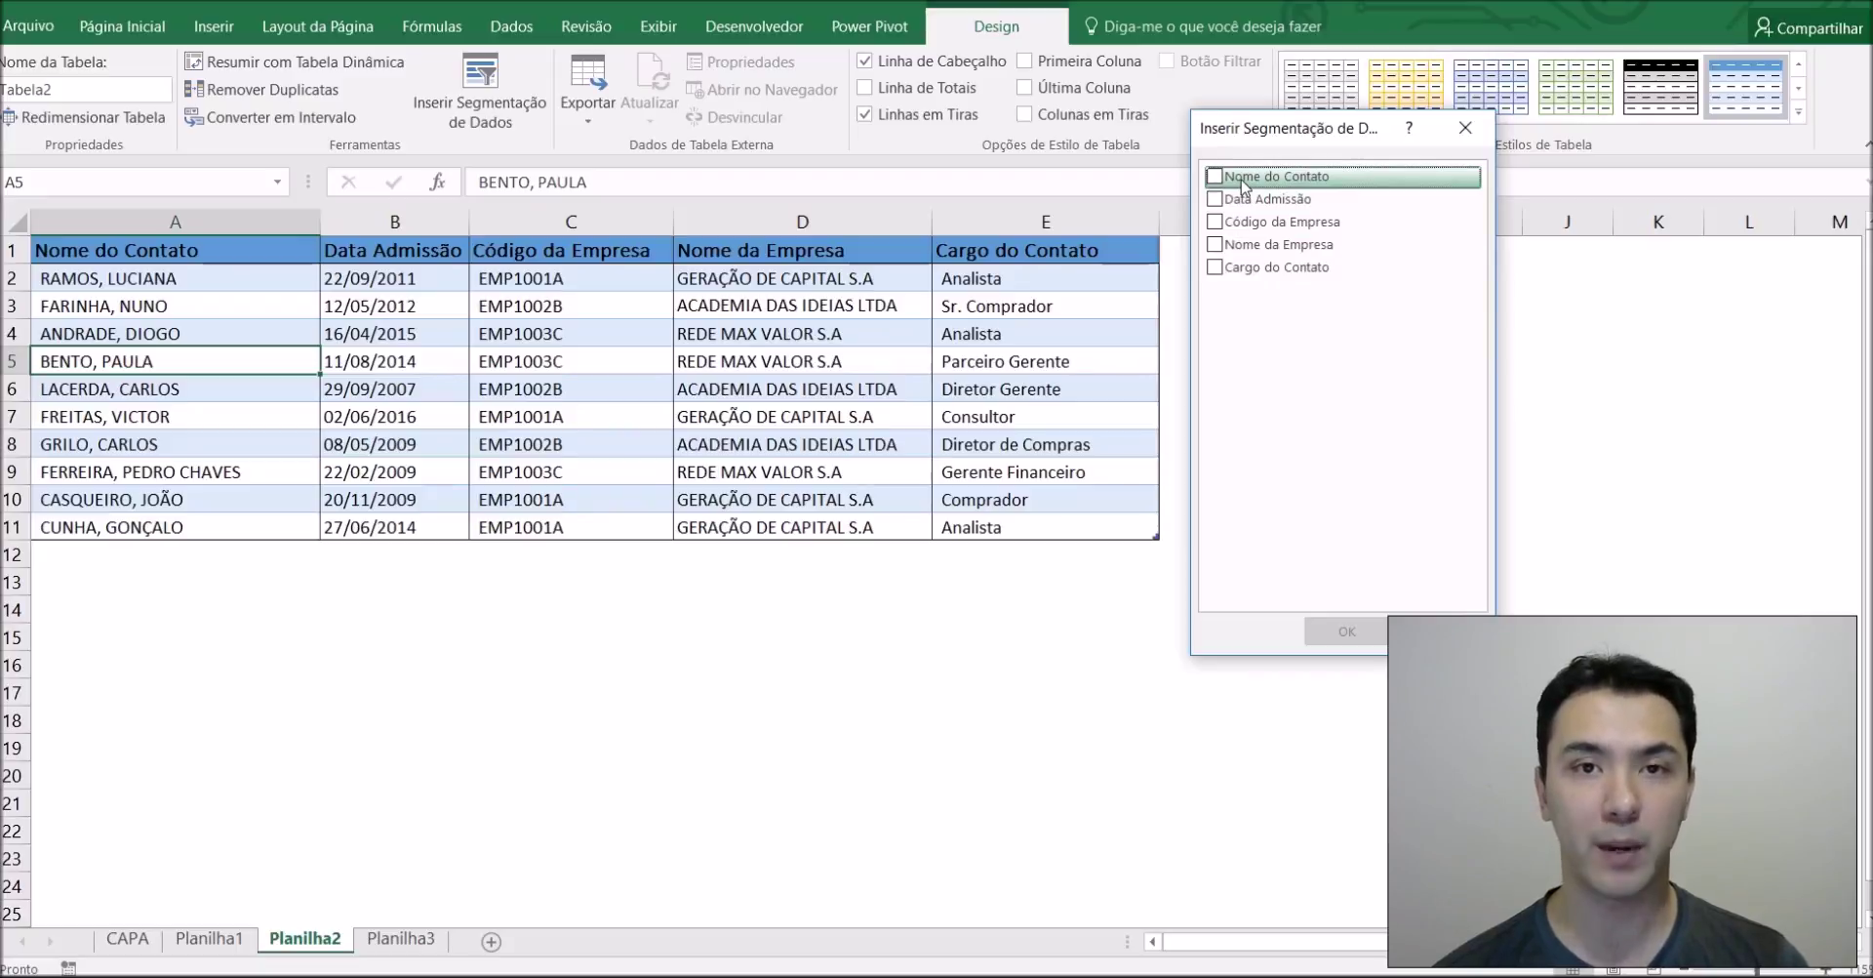
{"action": "left_click", "coordinate": [1214, 267]}
{"action": "left_click", "coordinate": [1357, 624]}
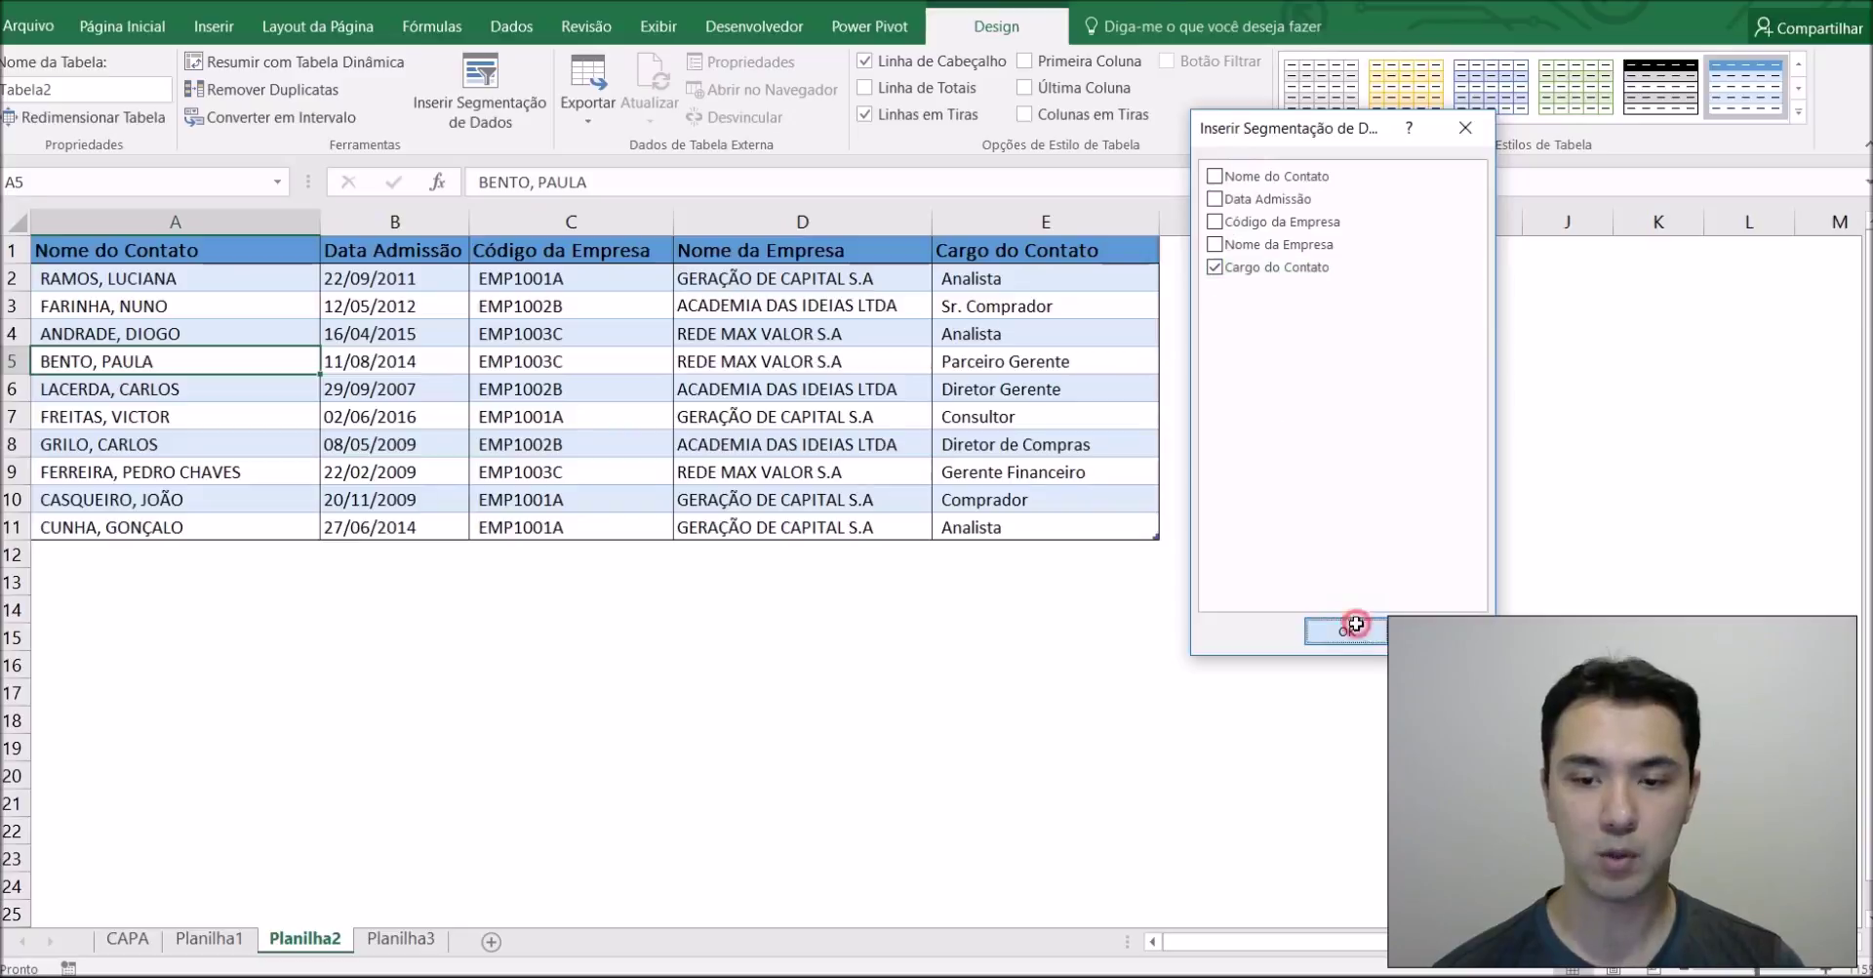
{"action": "left_click_drag", "start_coordinate": [959, 425], "coordinate": [1378, 312]}
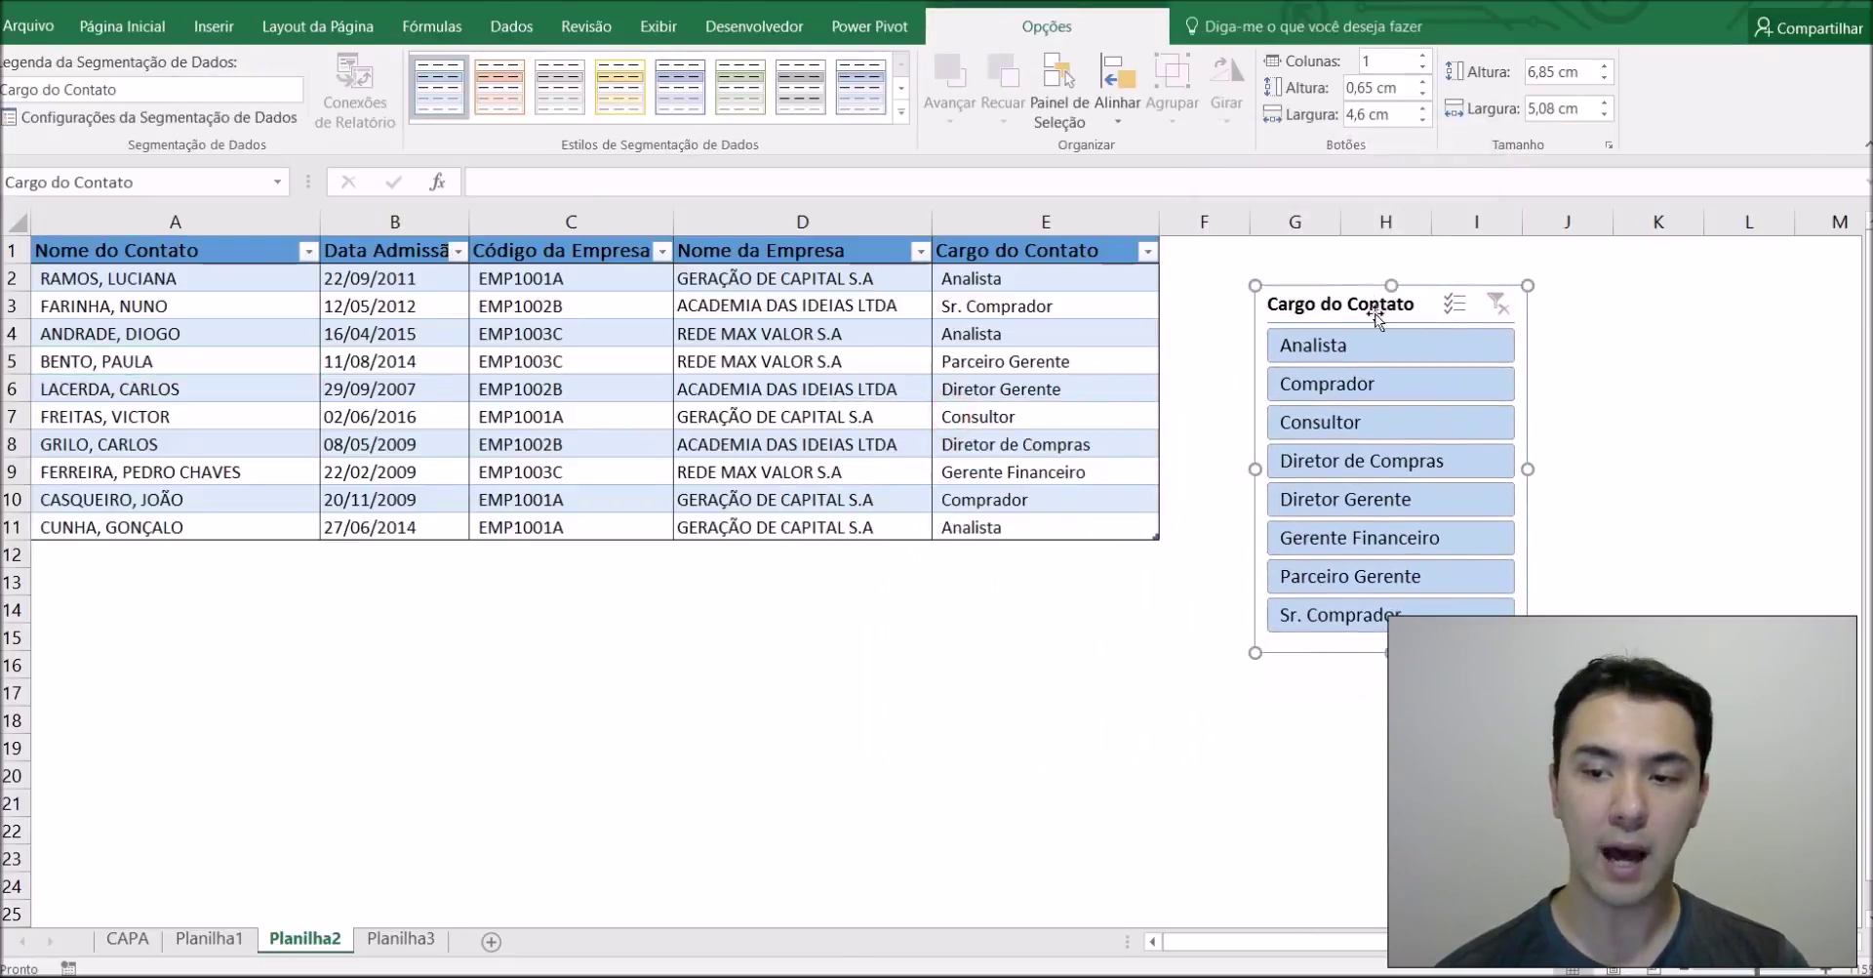
Filter the table with the slicer by individual job titles, ending with Analista and Parceiro Gerente selected together
{"action": "left_click", "coordinate": [1368, 344]}
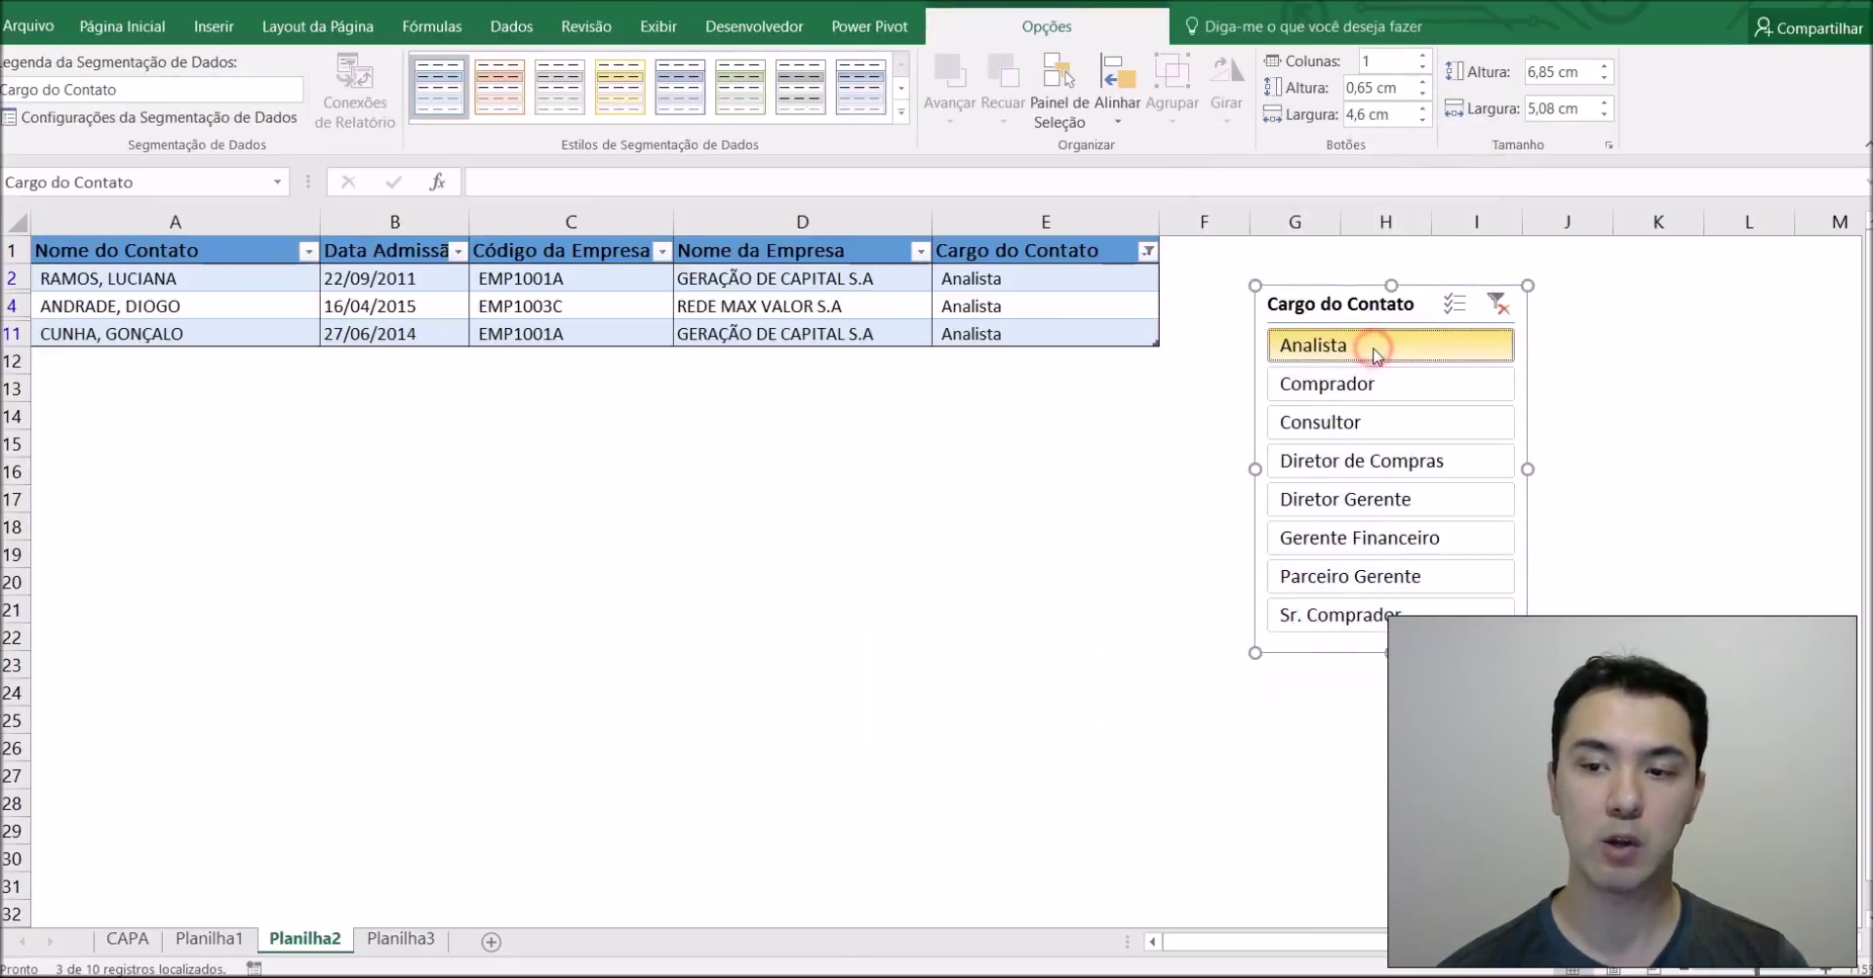
{"action": "left_click", "coordinate": [1351, 439]}
{"action": "left_click", "coordinate": [1341, 573]}
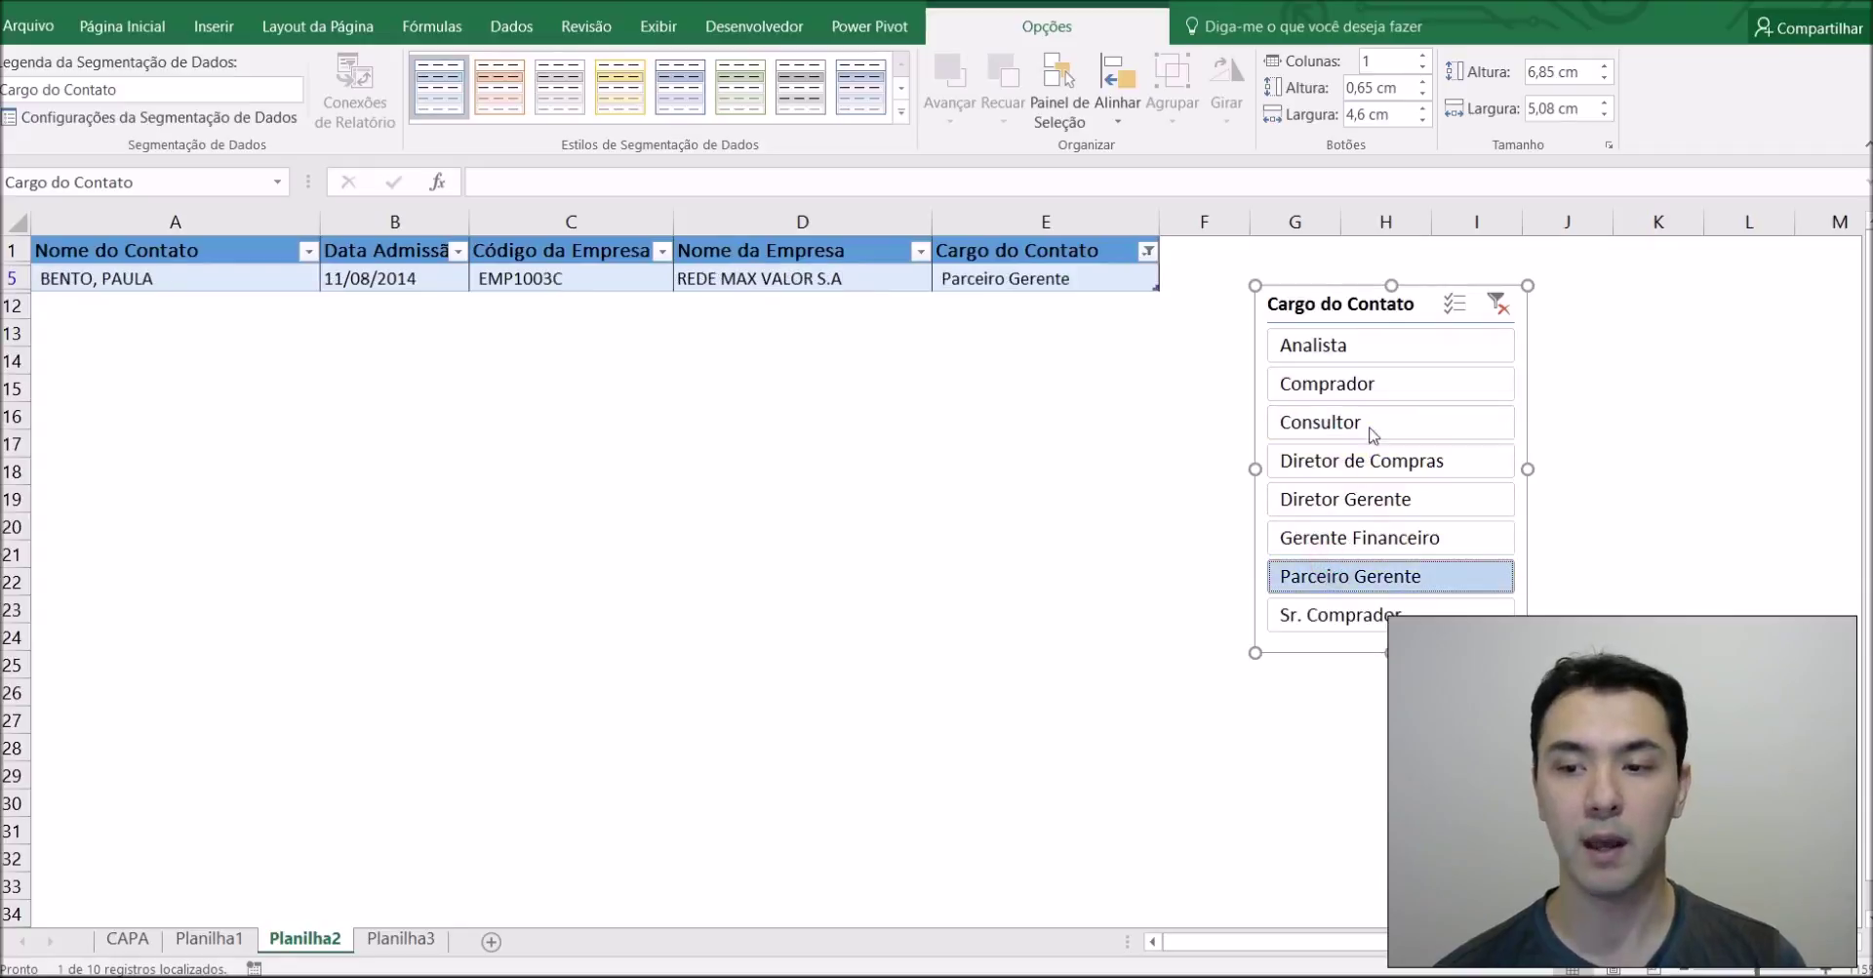
{"action": "left_click", "coordinate": [1341, 351], "text": "ctrl"}
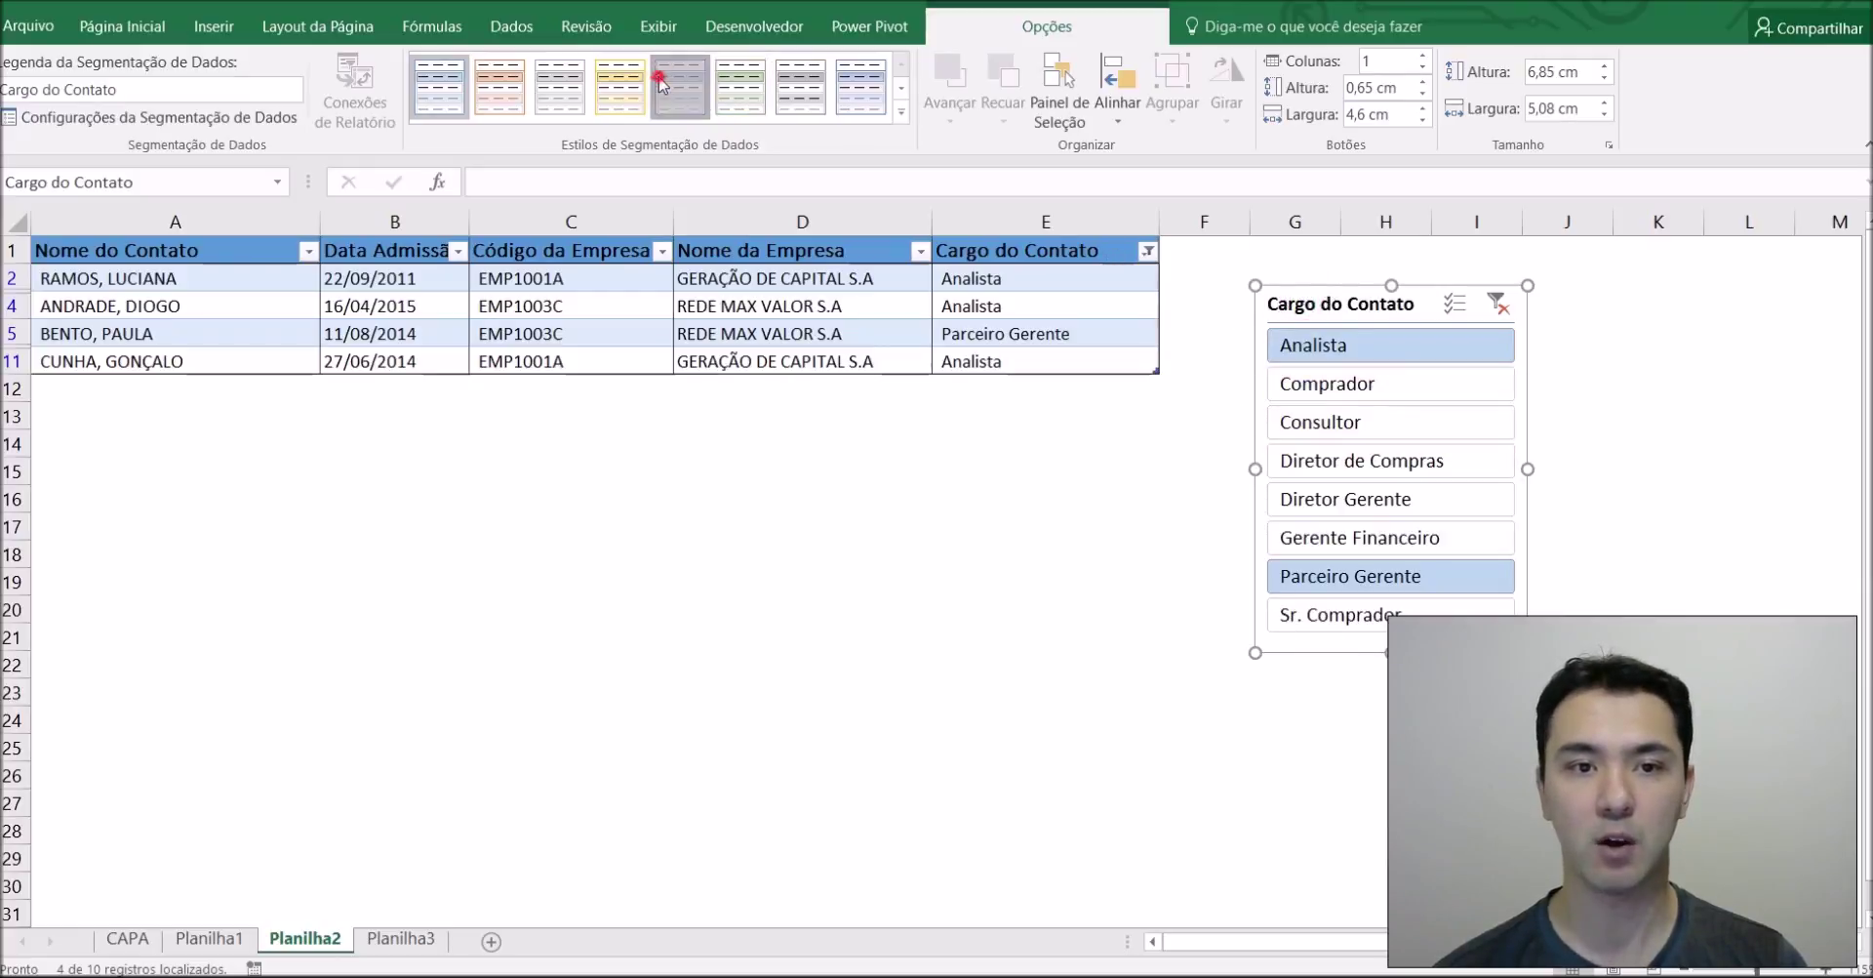
Apply the light green style to the Cargo do Contato slicer
{"action": "left_click", "coordinate": [728, 88]}
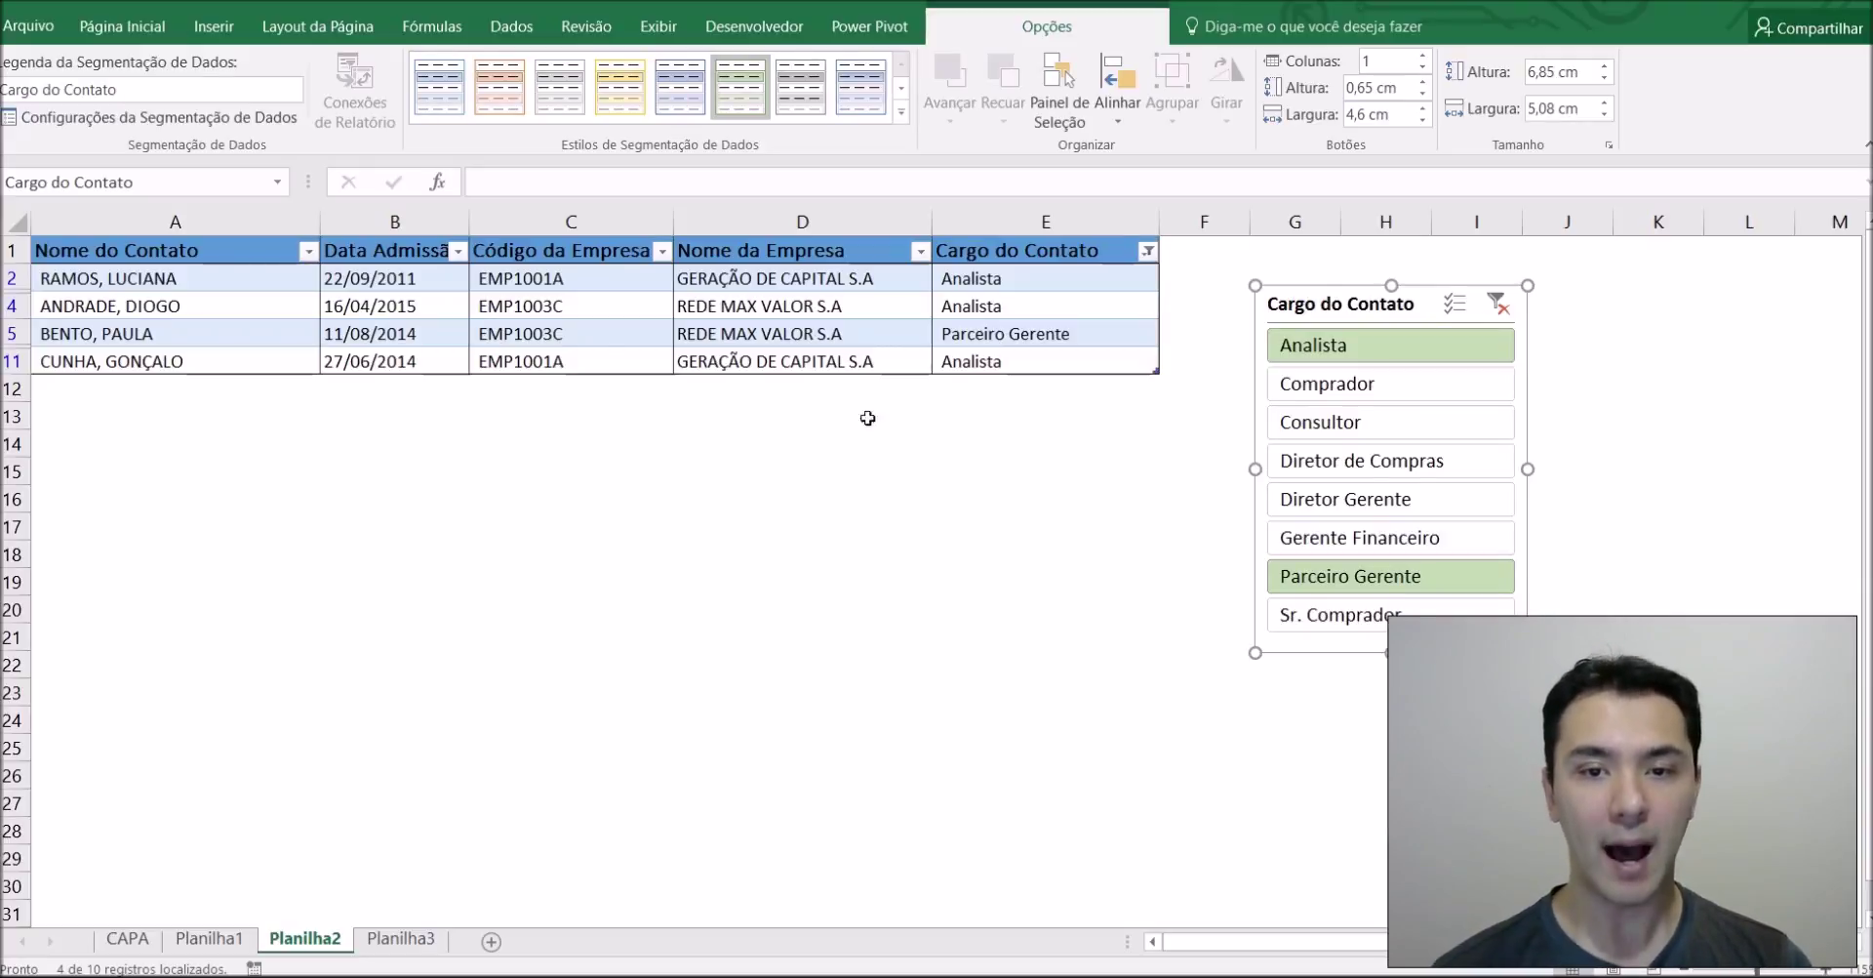
{"action": "left_click", "coordinate": [573, 304]}
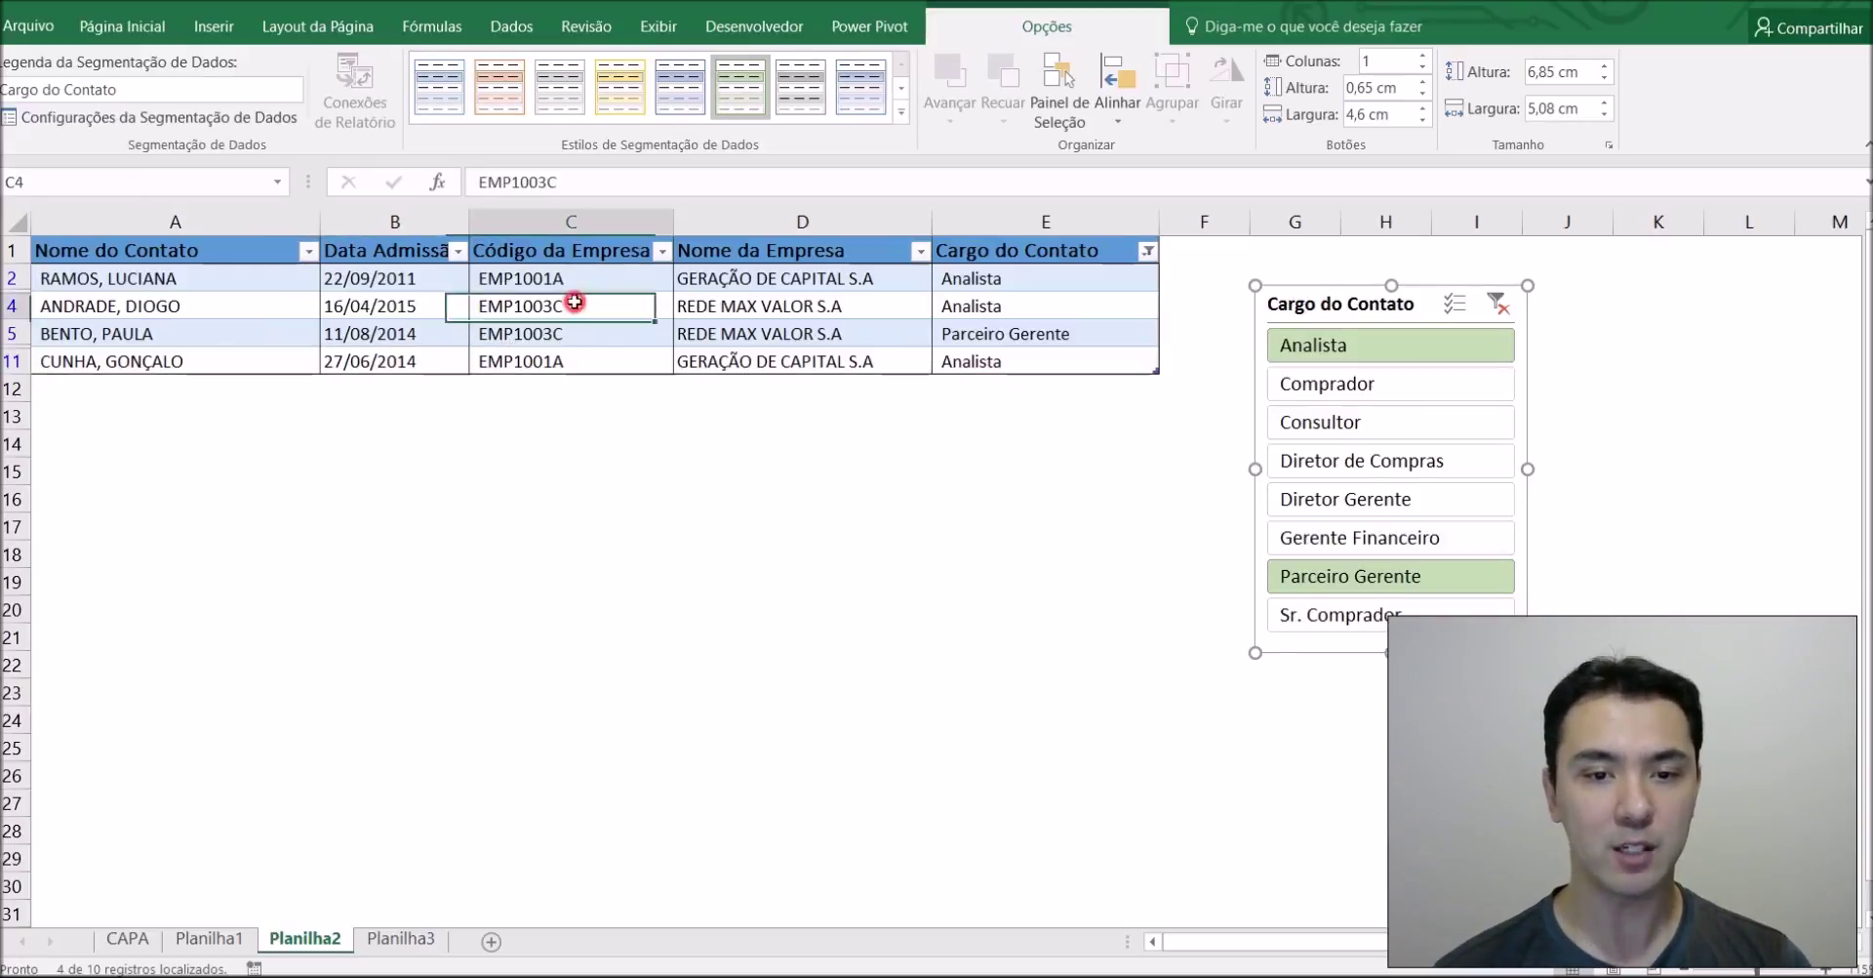
Clear the Cargo do Contato slicer filter and move the slicer up beside the table's header row
{"action": "left_click", "coordinate": [1497, 304]}
{"action": "left_click_drag", "start_coordinate": [1342, 312], "coordinate": [1322, 265]}
{"action": "left_click", "coordinate": [857, 289]}
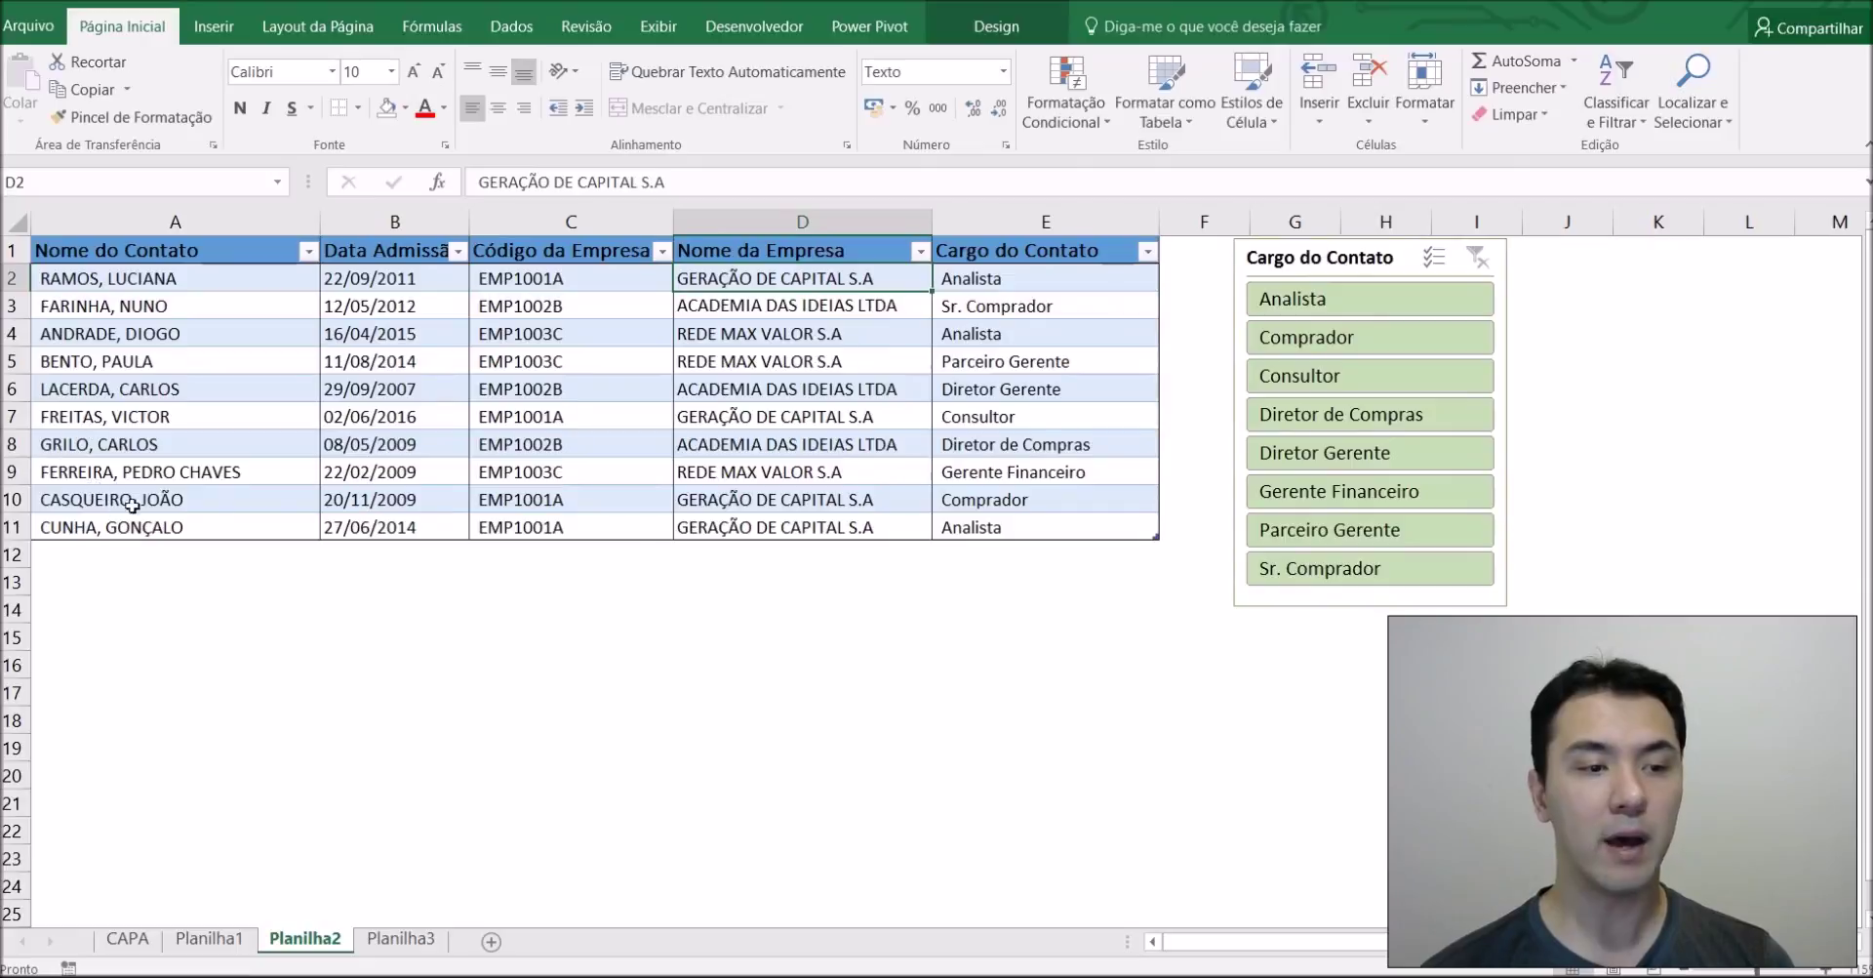
Try the grey medium style on the Planilha2 table, and apply the orange medium style with banded rows instead
{"action": "left_click", "coordinate": [1010, 527]}
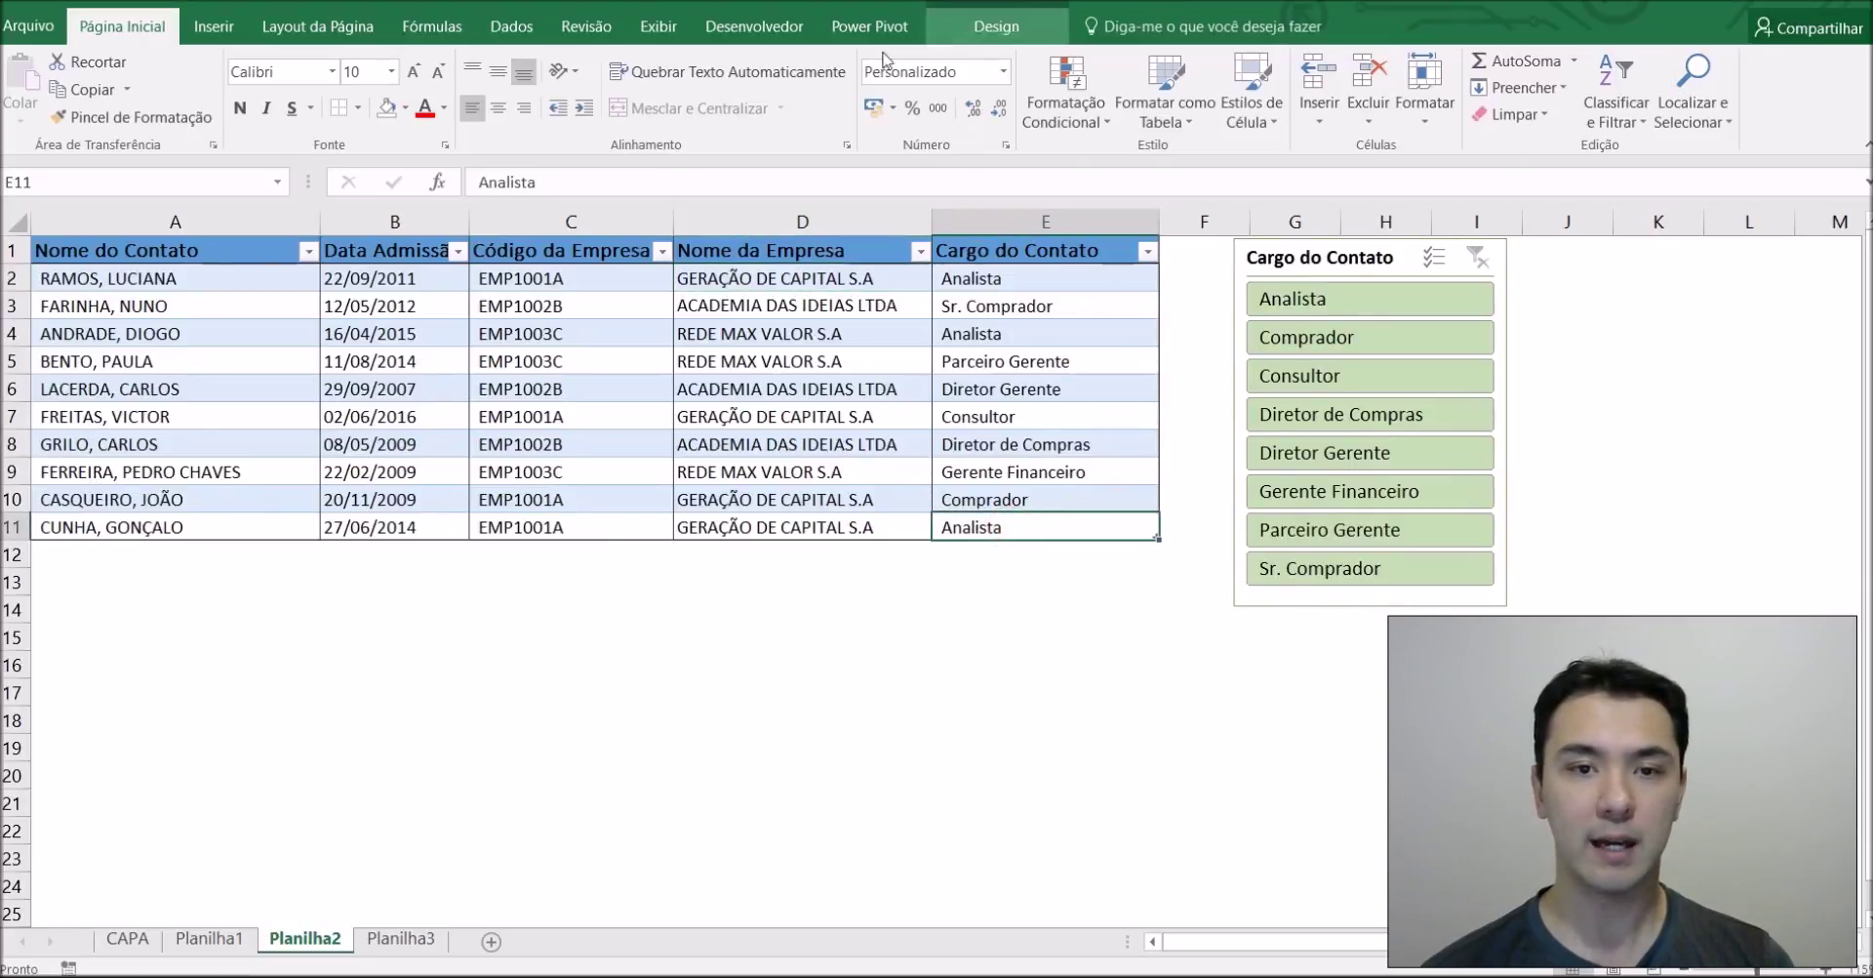
{"action": "left_click", "coordinate": [990, 41]}
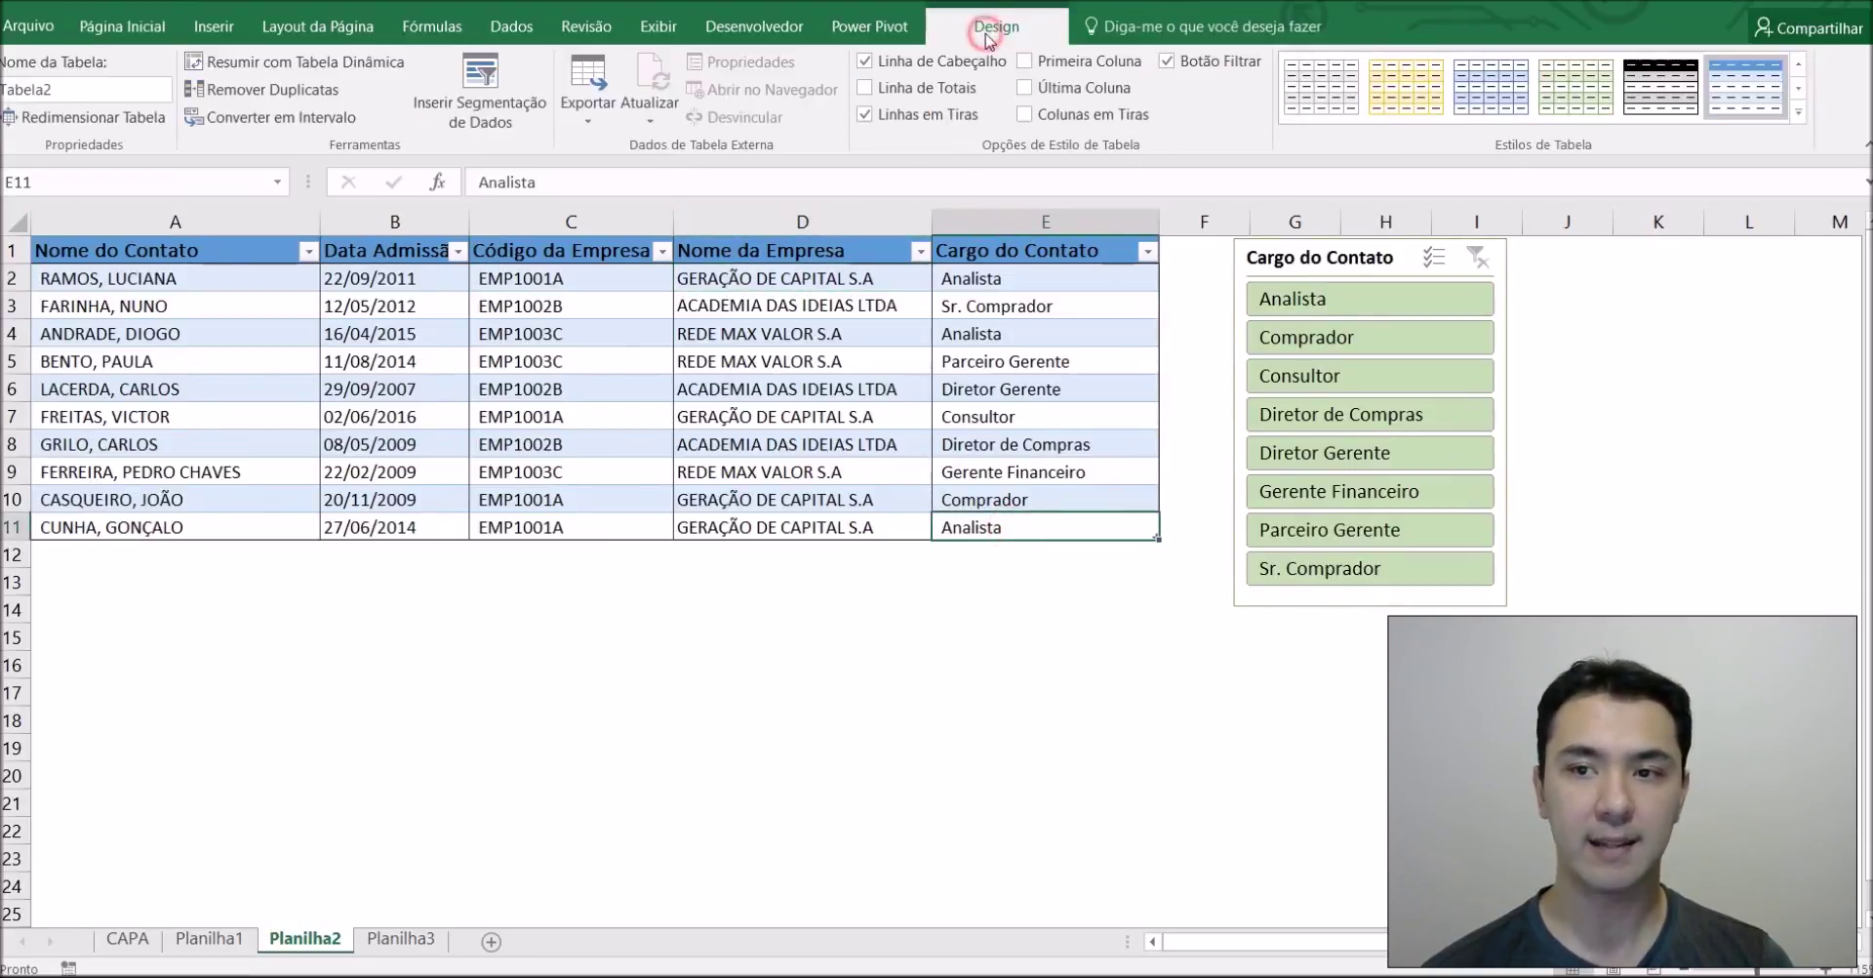
{"action": "left_click", "coordinate": [1800, 112]}
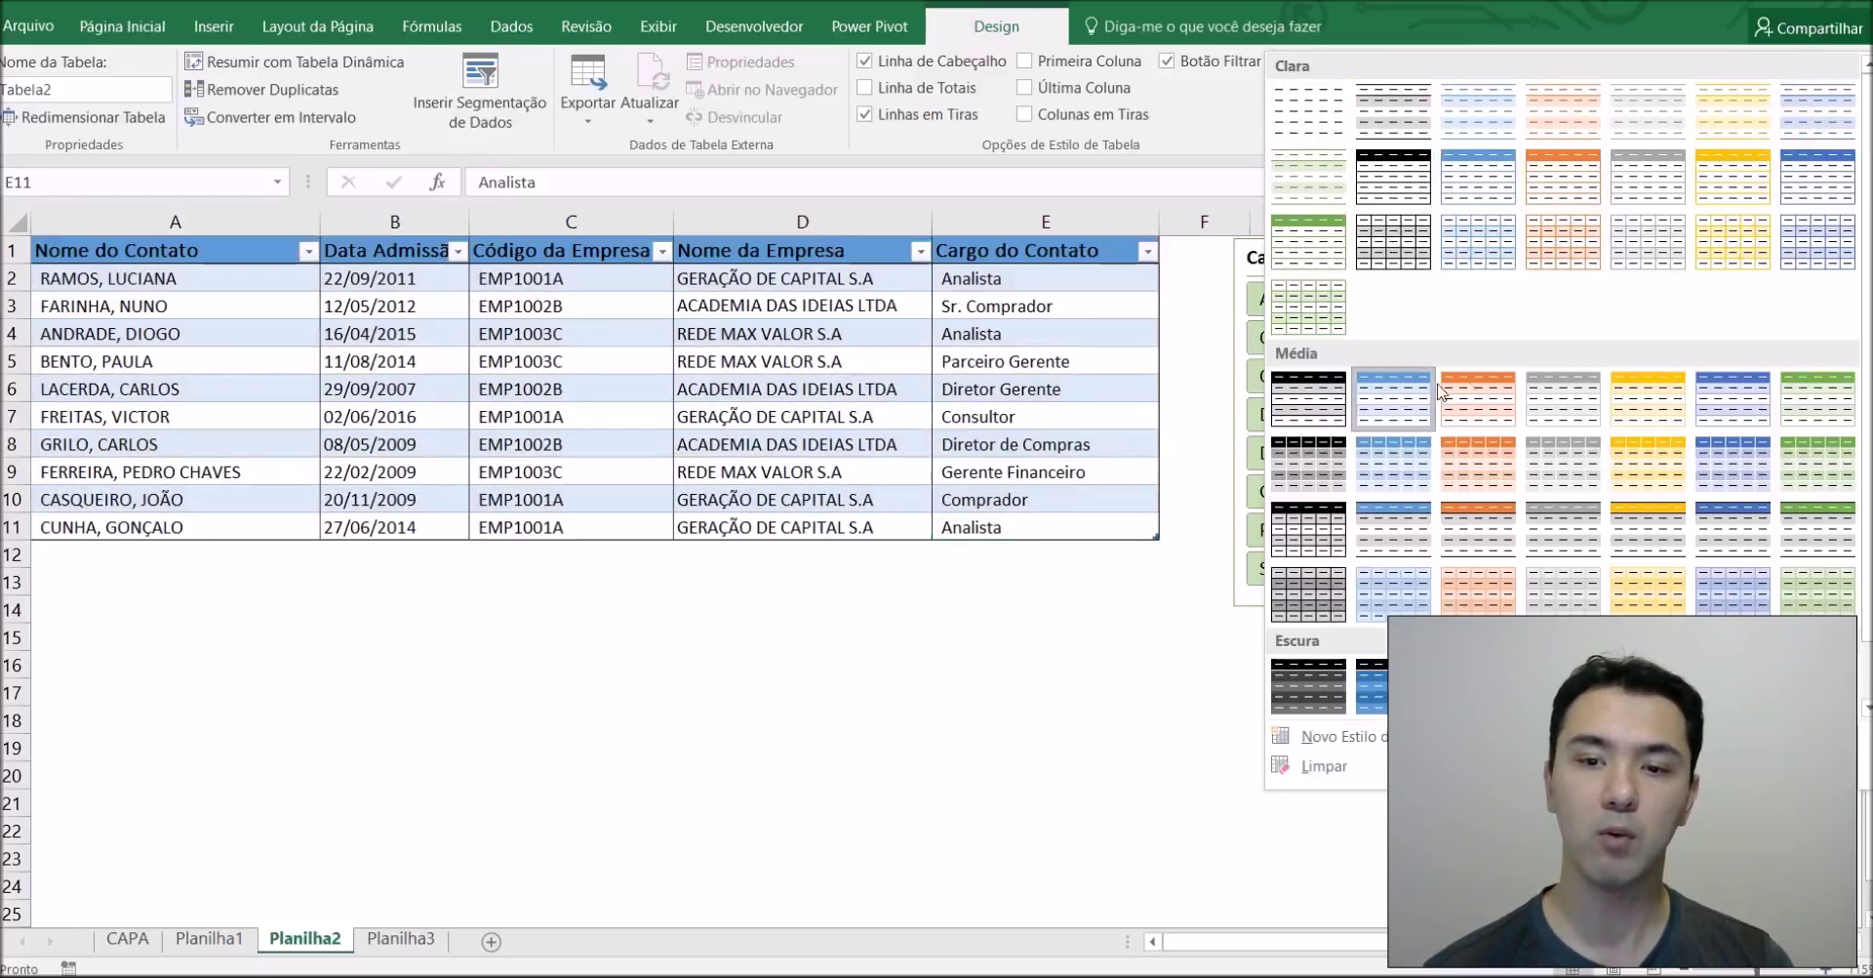
{"action": "left_click", "coordinate": [1546, 395]}
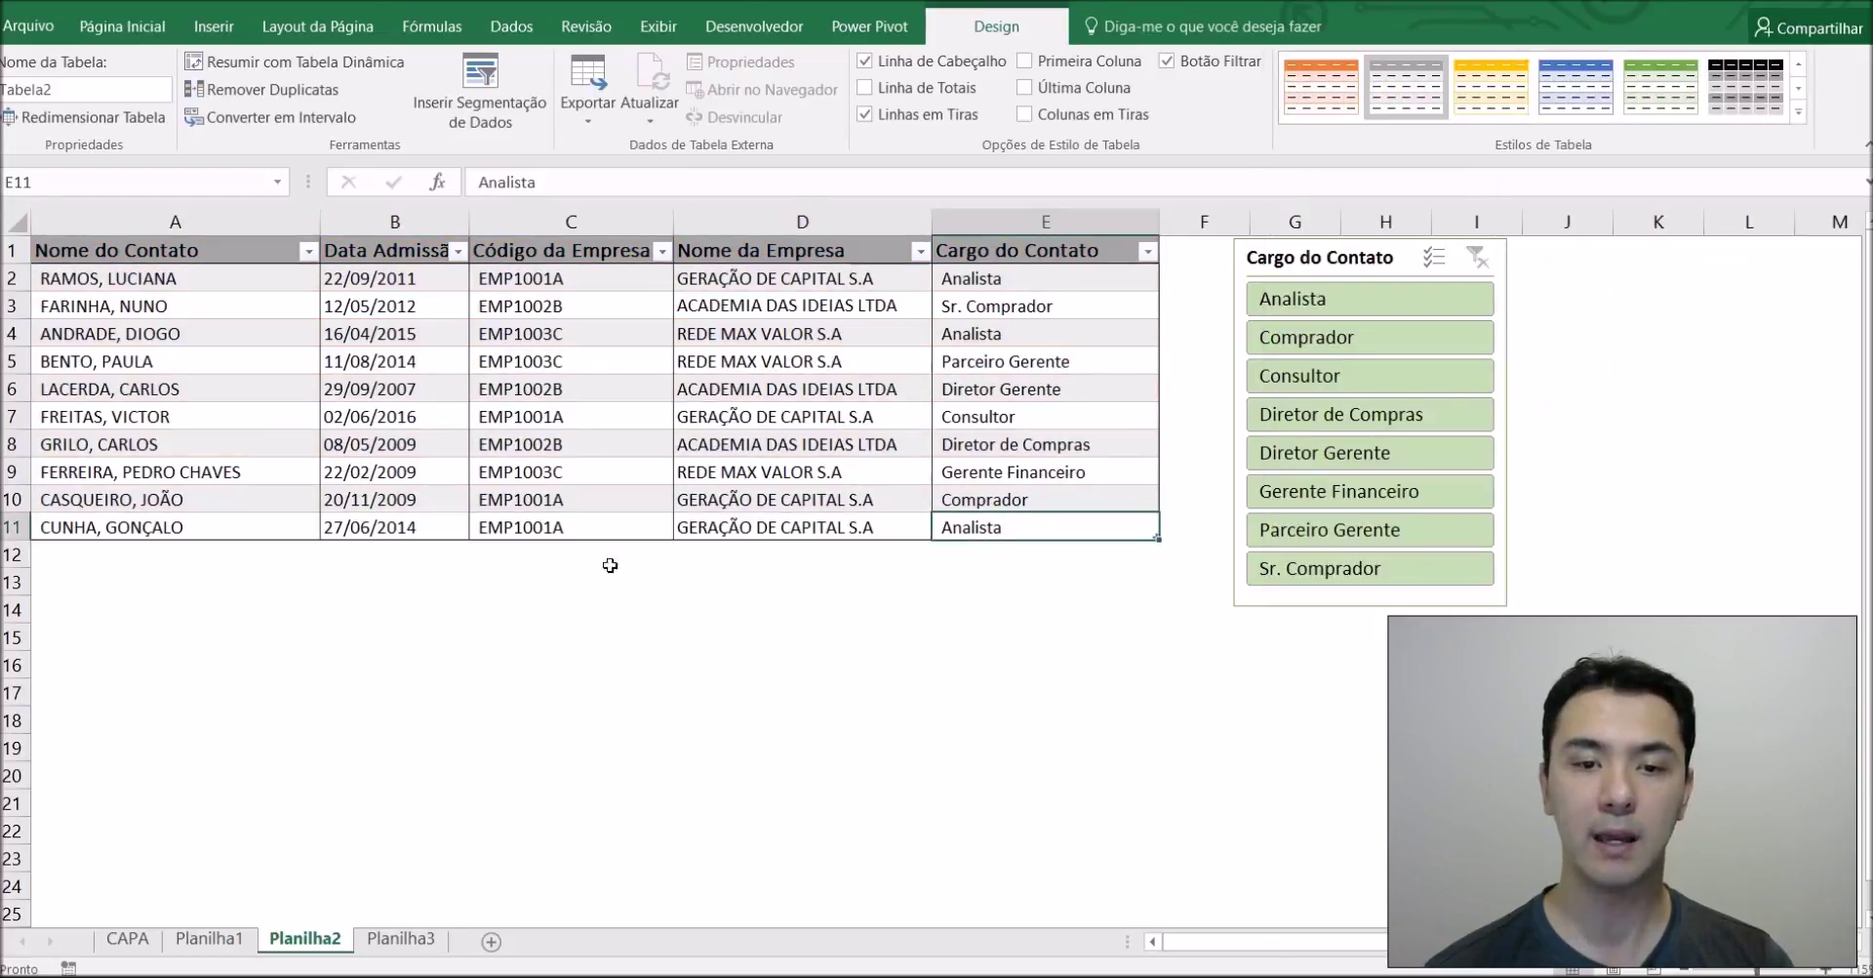
{"action": "left_click", "coordinate": [1320, 86]}
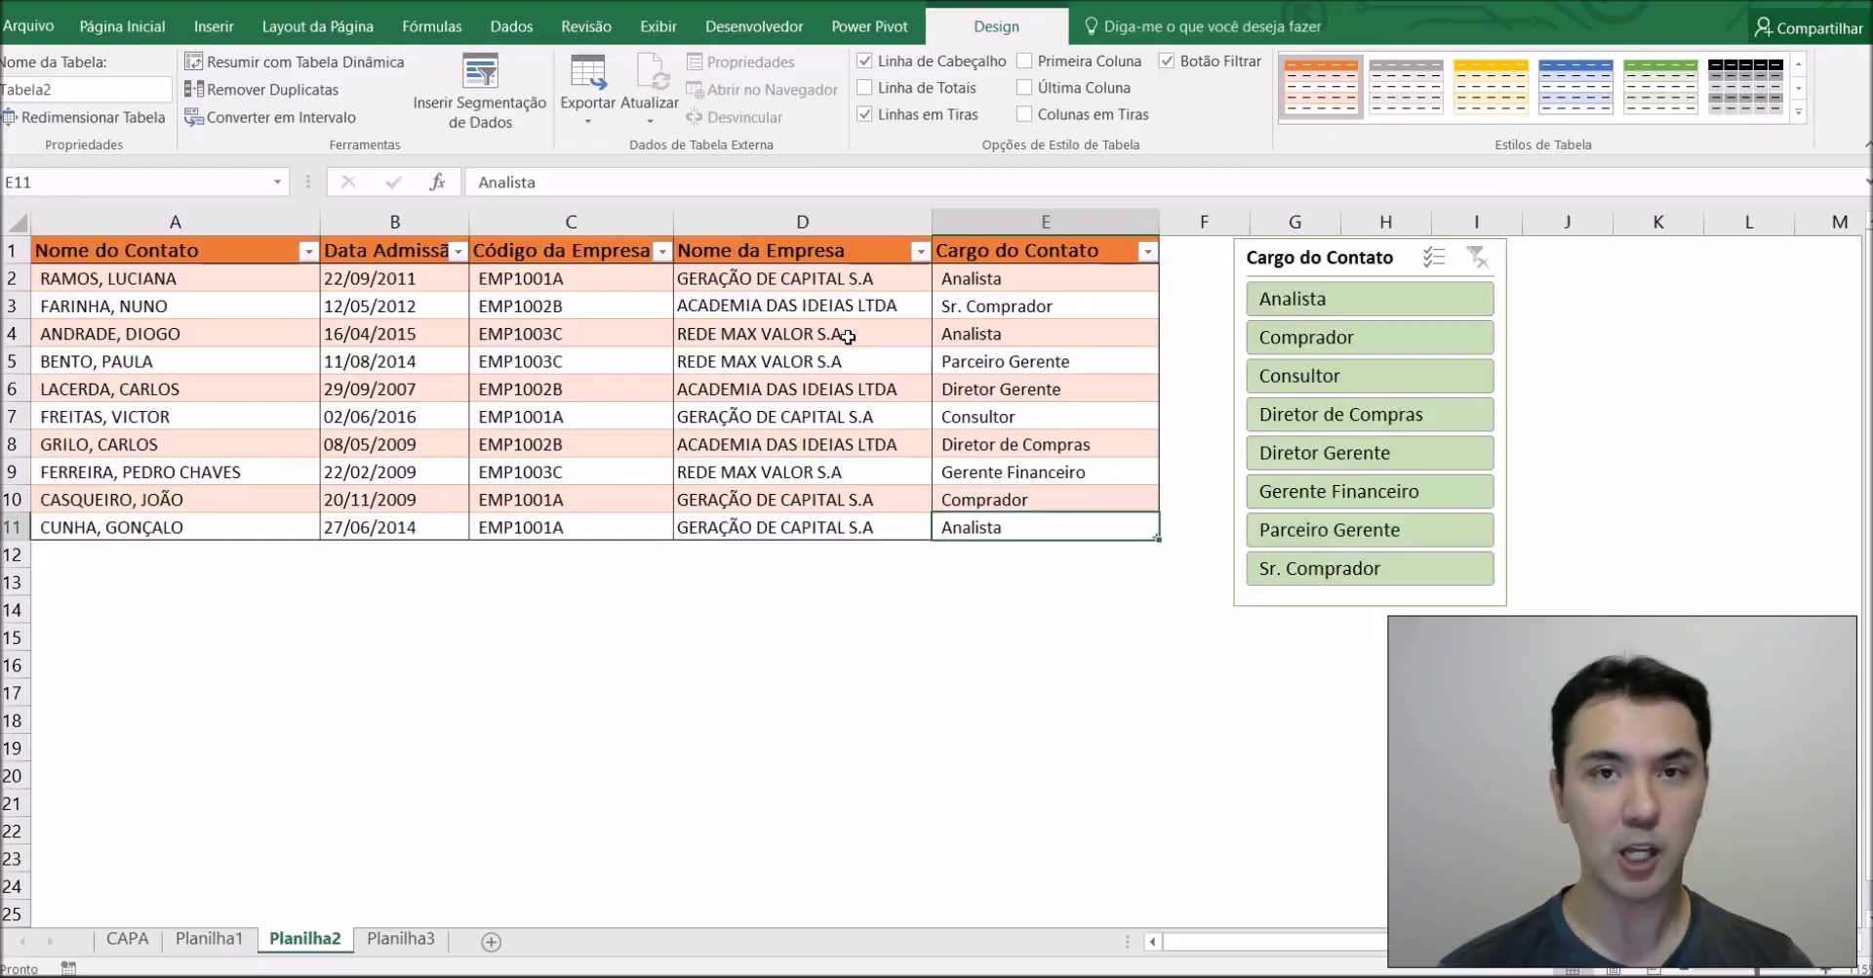
Extend the table by four empty rows, from row 12 through row 15, continuing from its last cell E11
{"action": "left_click", "coordinate": [1133, 654]}
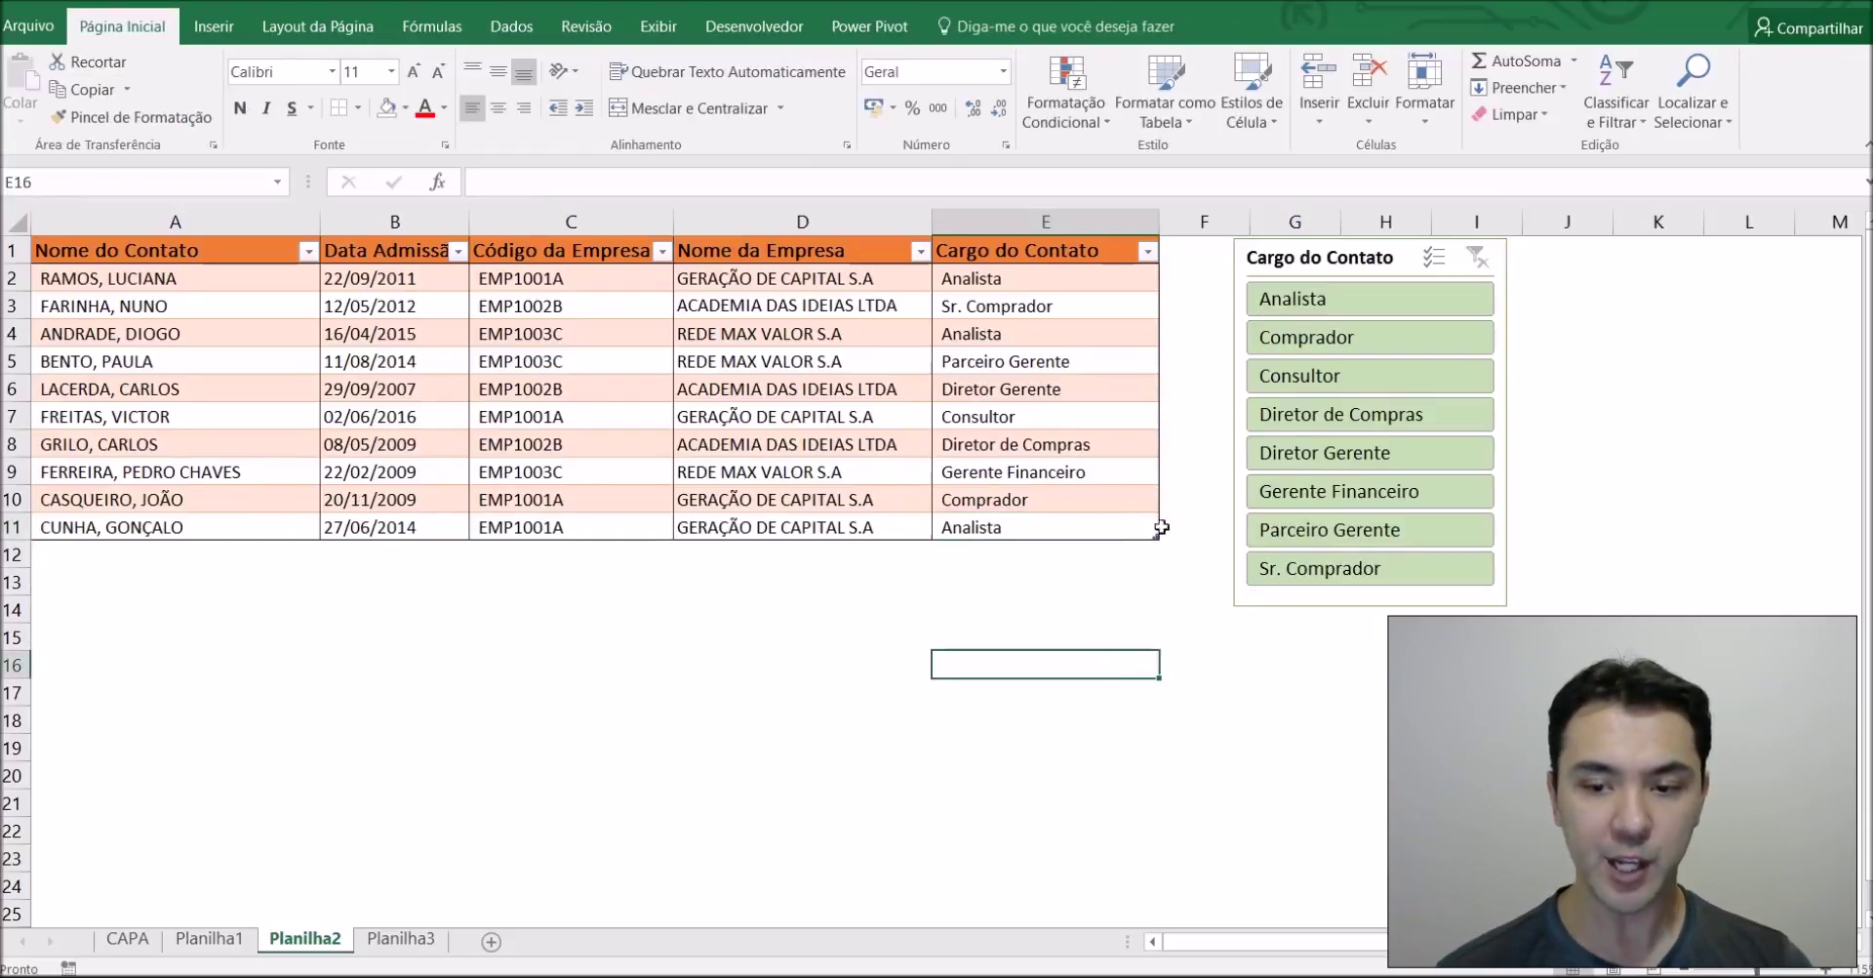
{"action": "left_click", "coordinate": [1129, 527]}
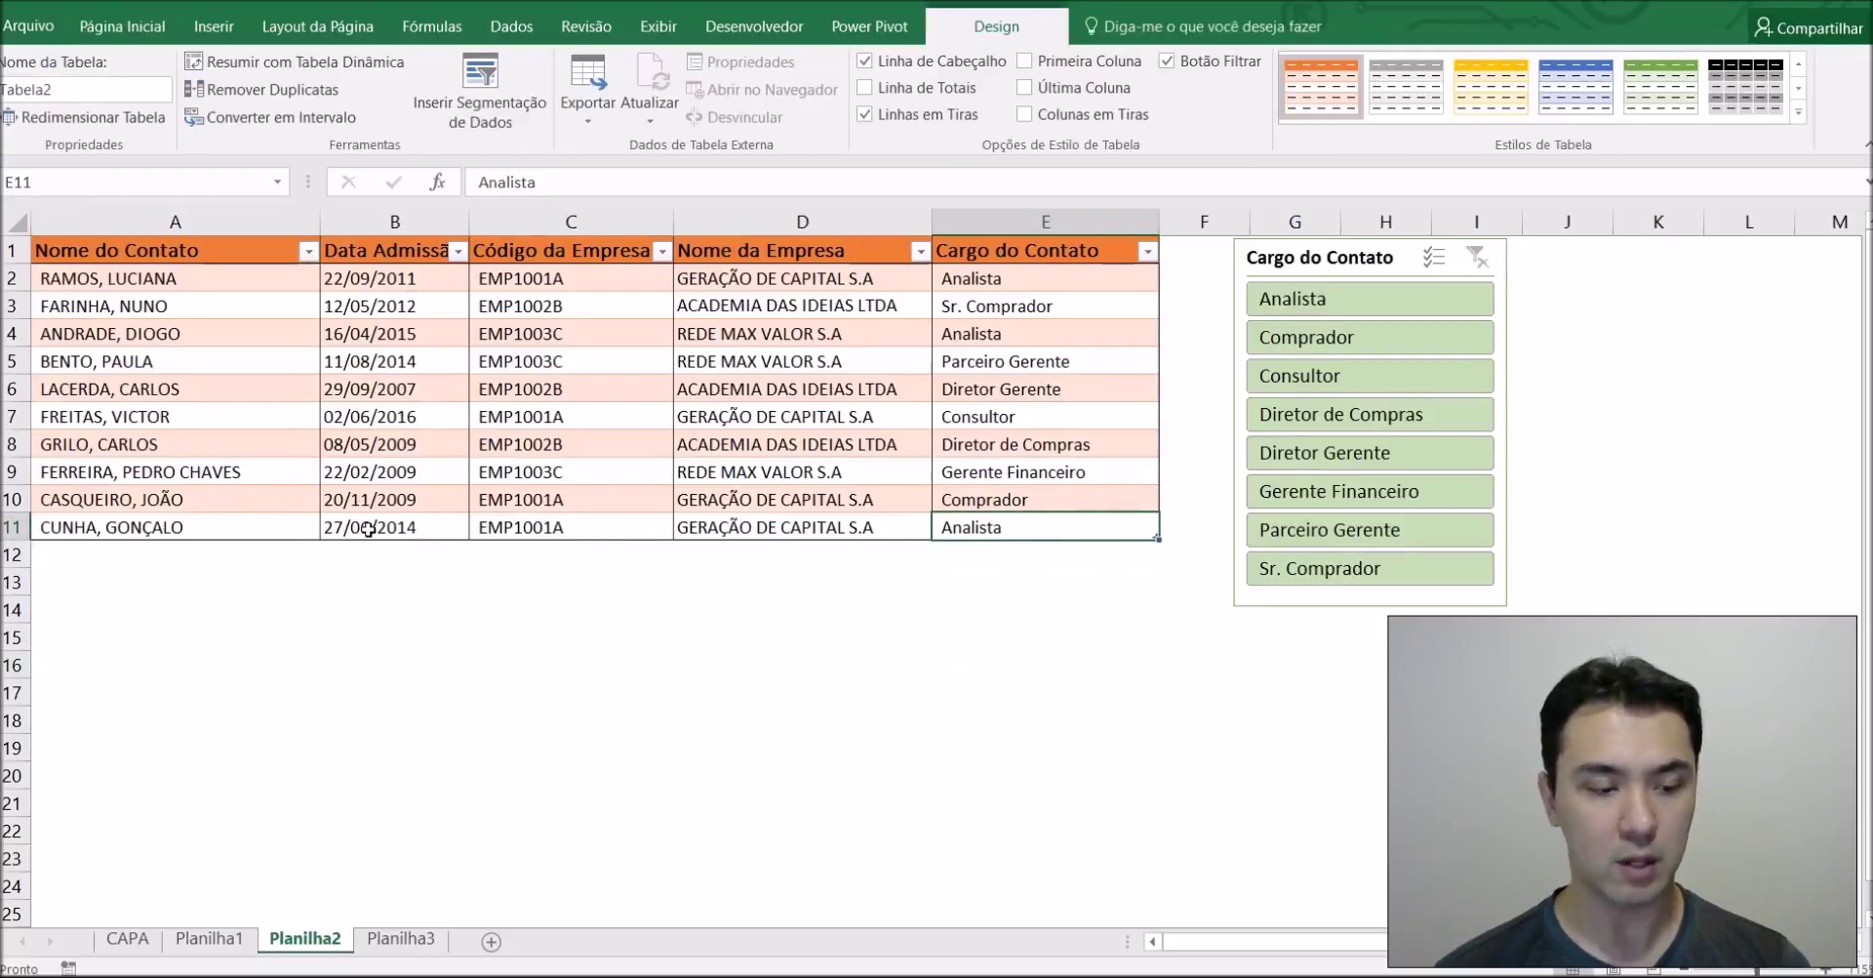
{"action": "key", "text": "Tab"}
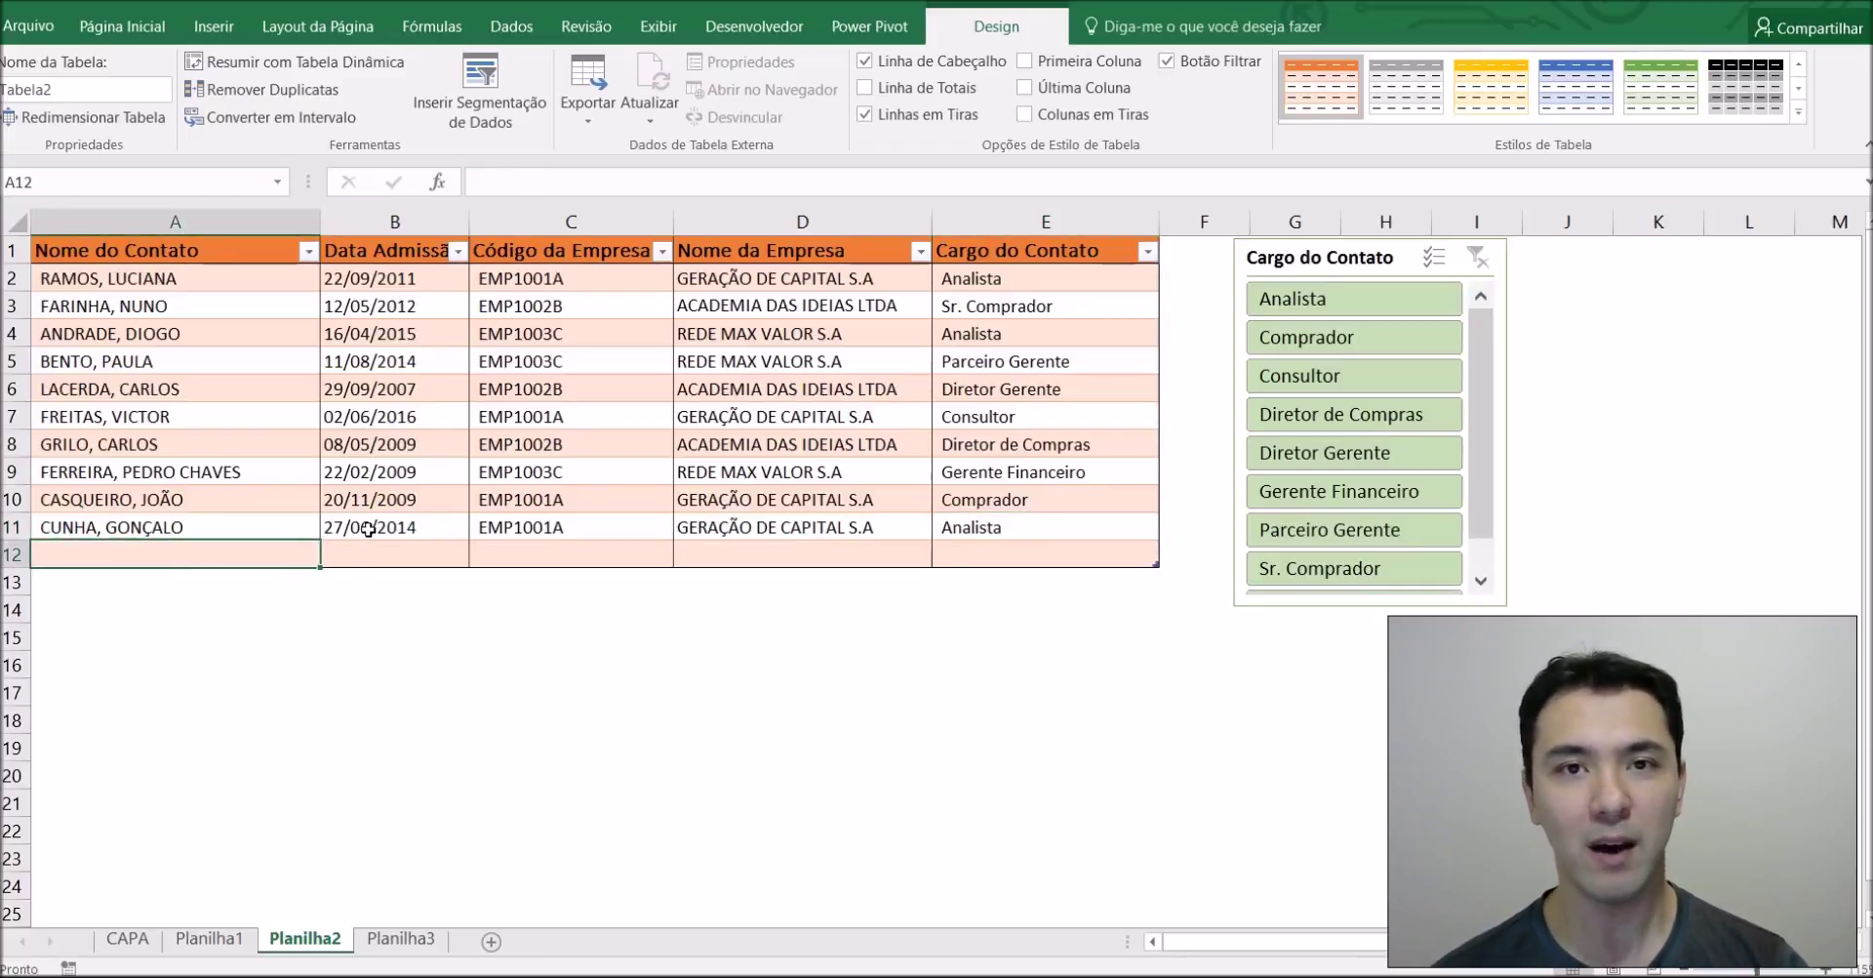
{"action": "key", "text": "Tab"}
{"action": "key", "text": "Tab"}
{"action": "key", "text": "Tab"}
{"action": "key", "text": "Tab"}
{"action": "key", "text": "Tab"}
{"action": "key", "text": "Tab"}
{"action": "key", "text": "Tab"}
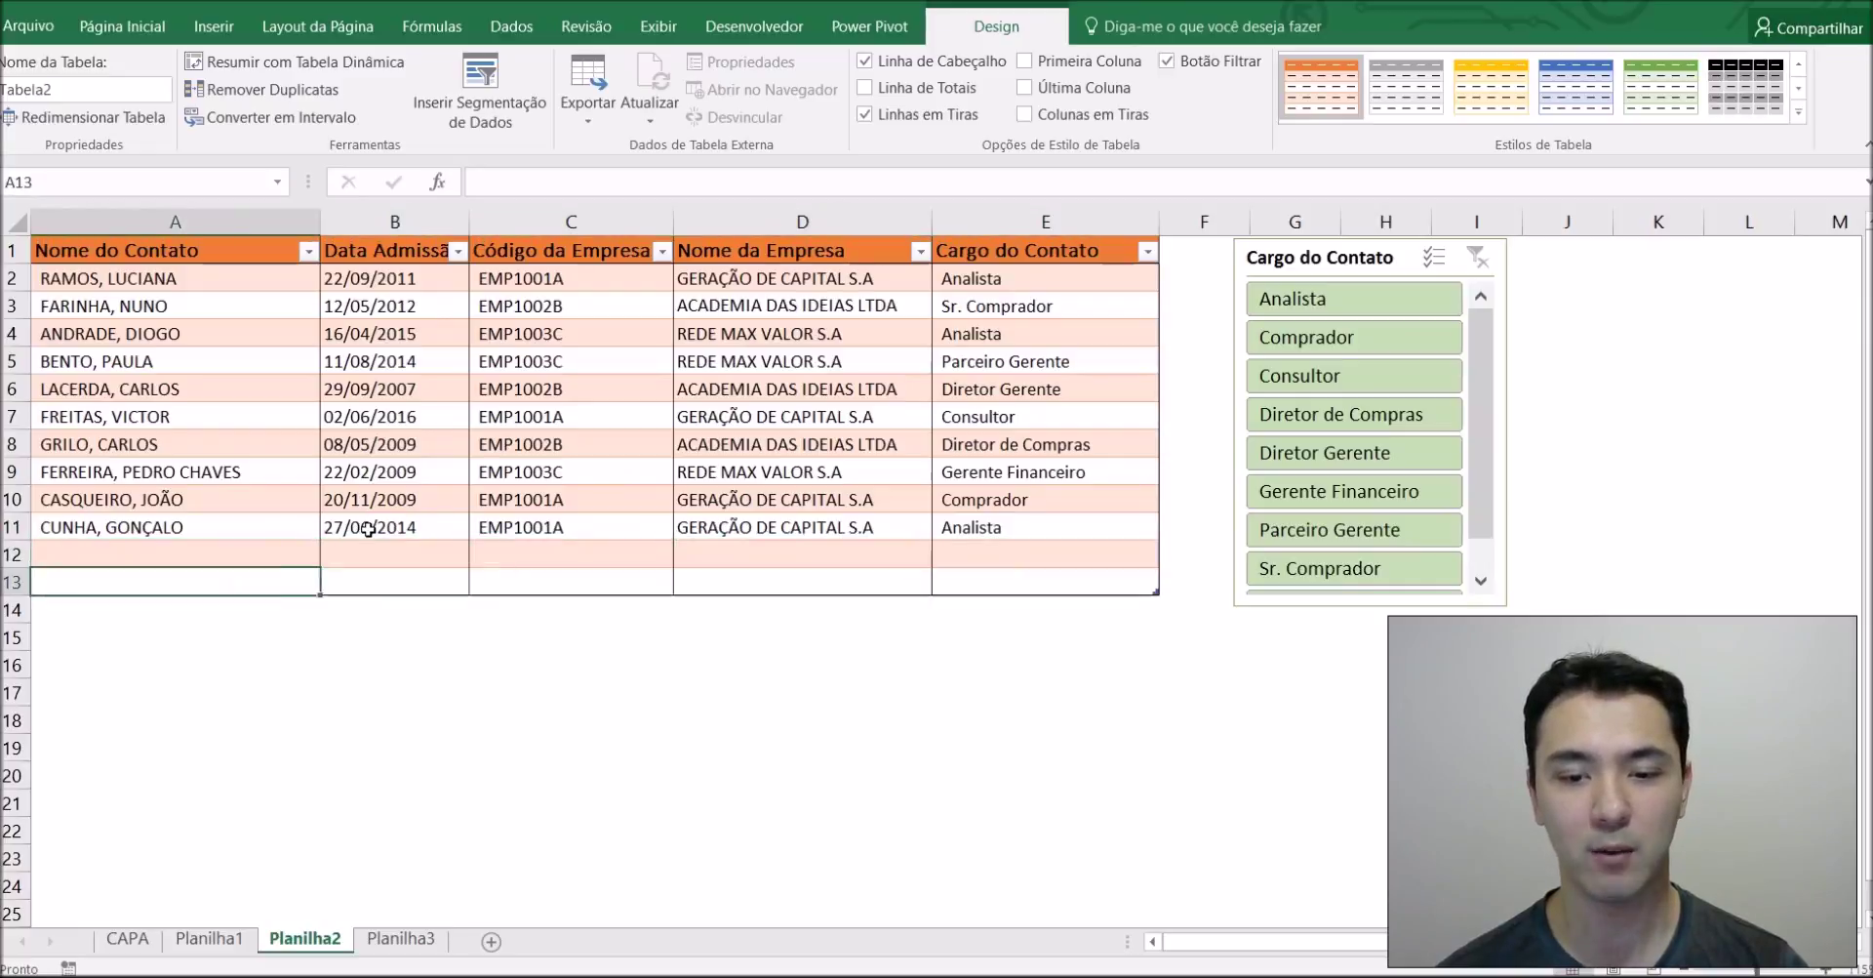
{"action": "key", "text": "Tab"}
{"action": "key", "text": "Tab"}
{"action": "key", "text": "Tab"}
{"action": "key", "text": "Tab"}
{"action": "key", "text": "Tab"}
{"action": "key", "text": "Tab"}
{"action": "key", "text": "Tab"}
{"action": "key", "text": "Tab"}
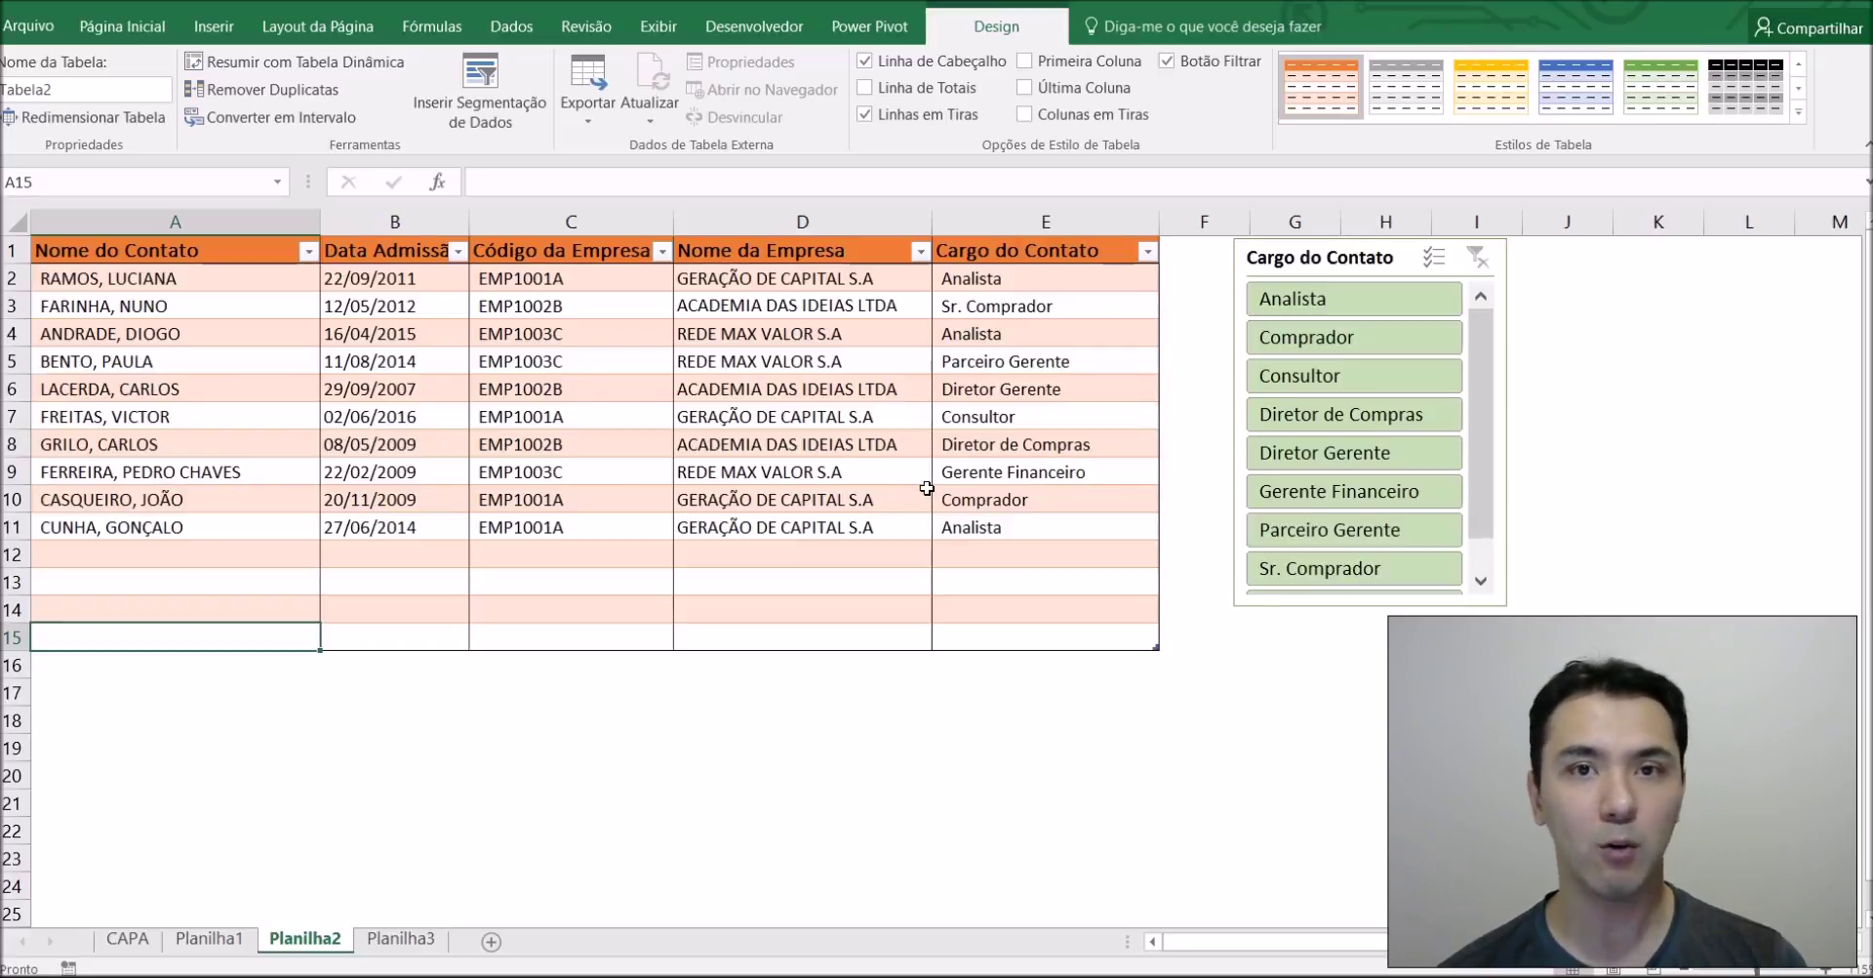
On the Planilha3 sheet, examine the SOMA formula in cell E2 of the plain range and the cells it references
{"action": "left_click", "coordinate": [406, 932]}
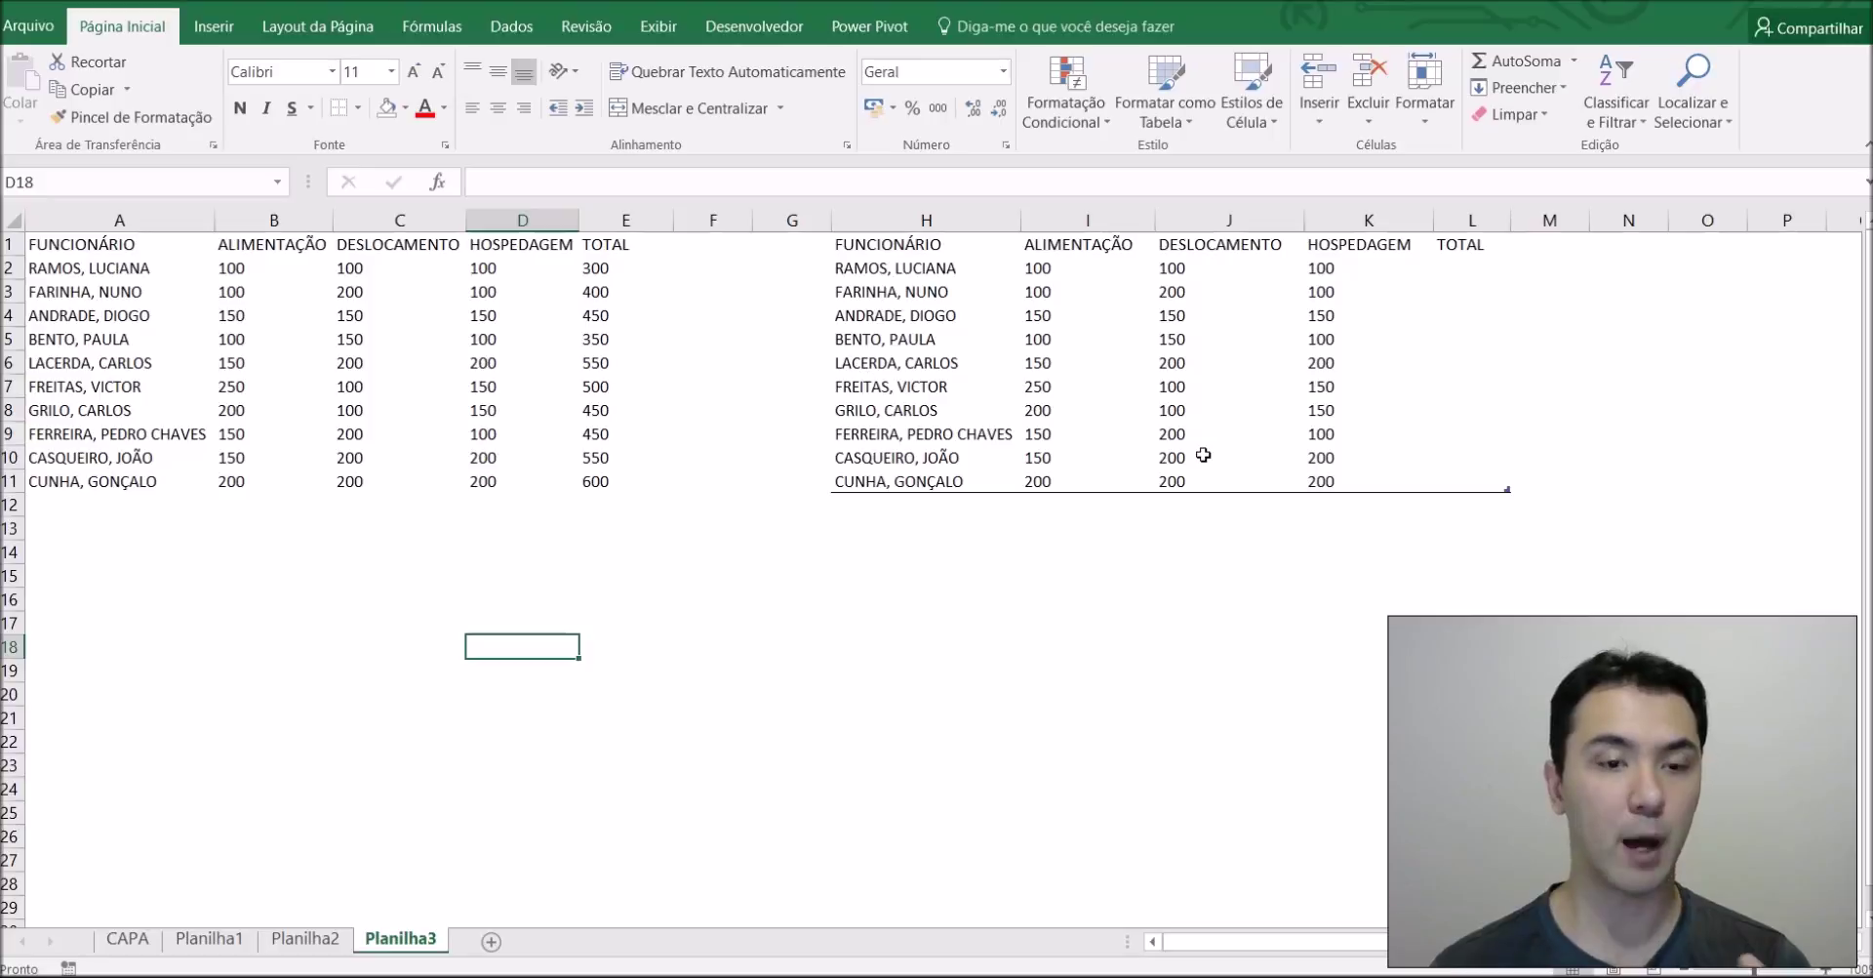
{"action": "left_click", "coordinate": [586, 276]}
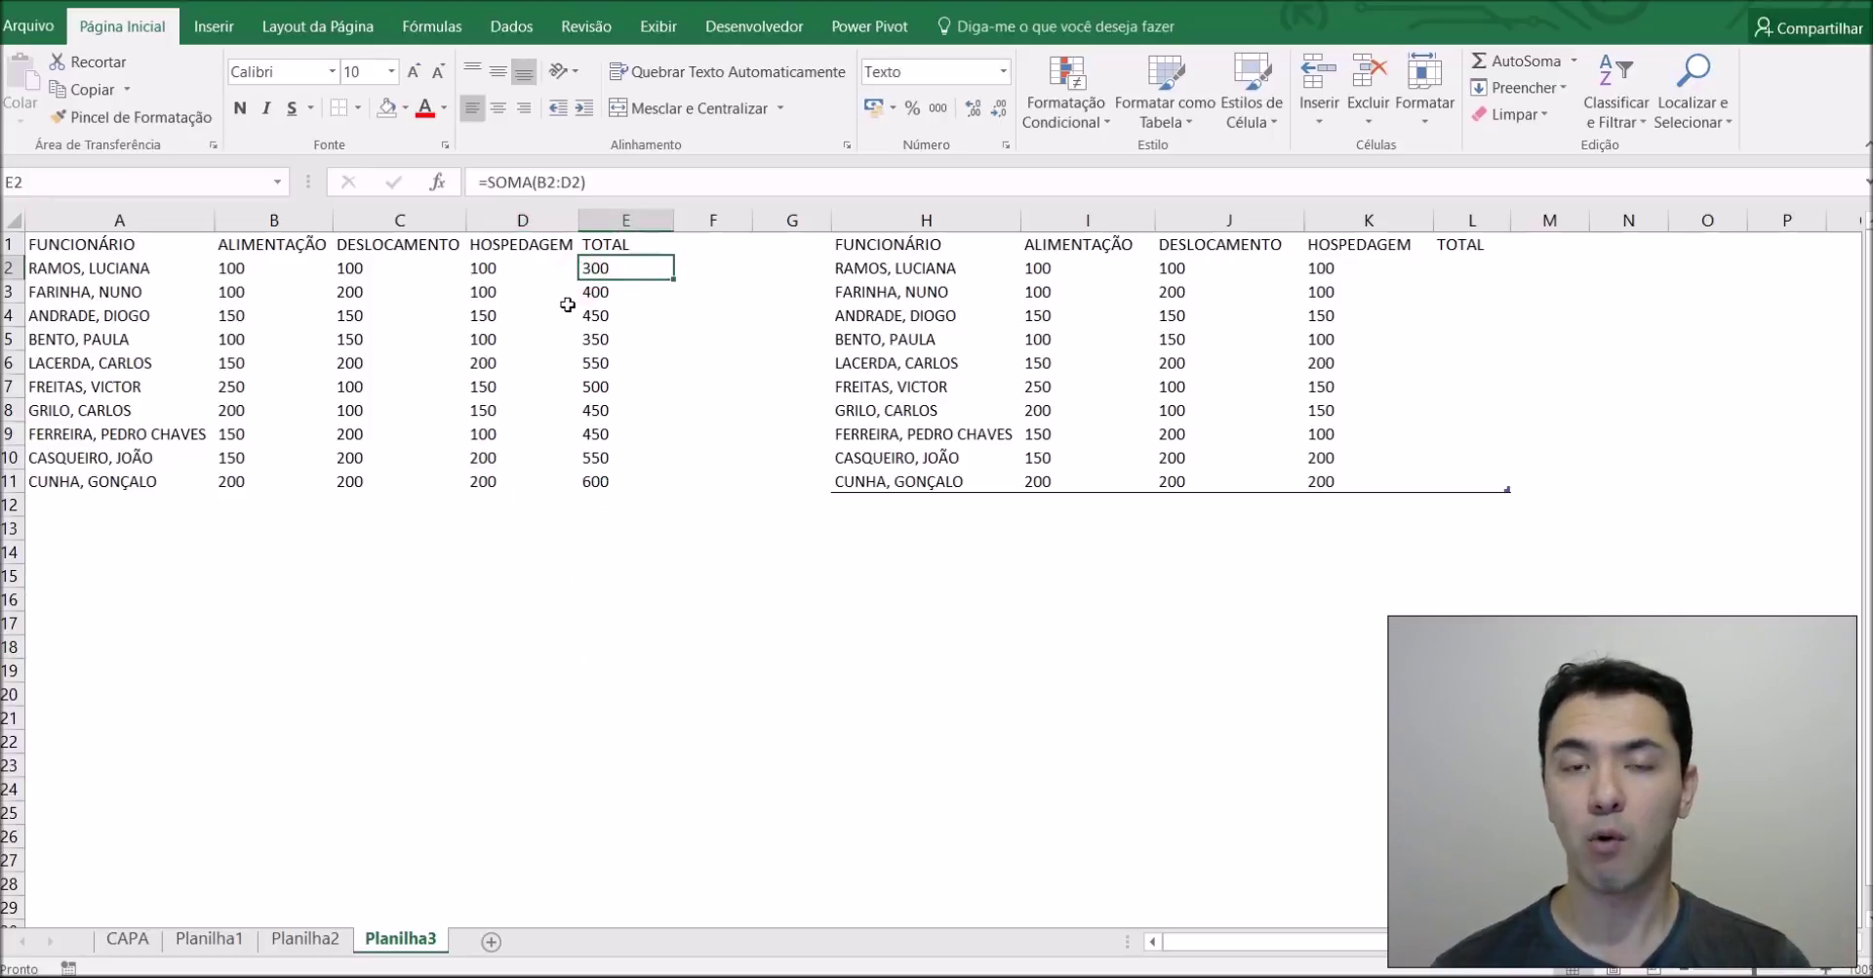
{"action": "left_click", "coordinate": [551, 180]}
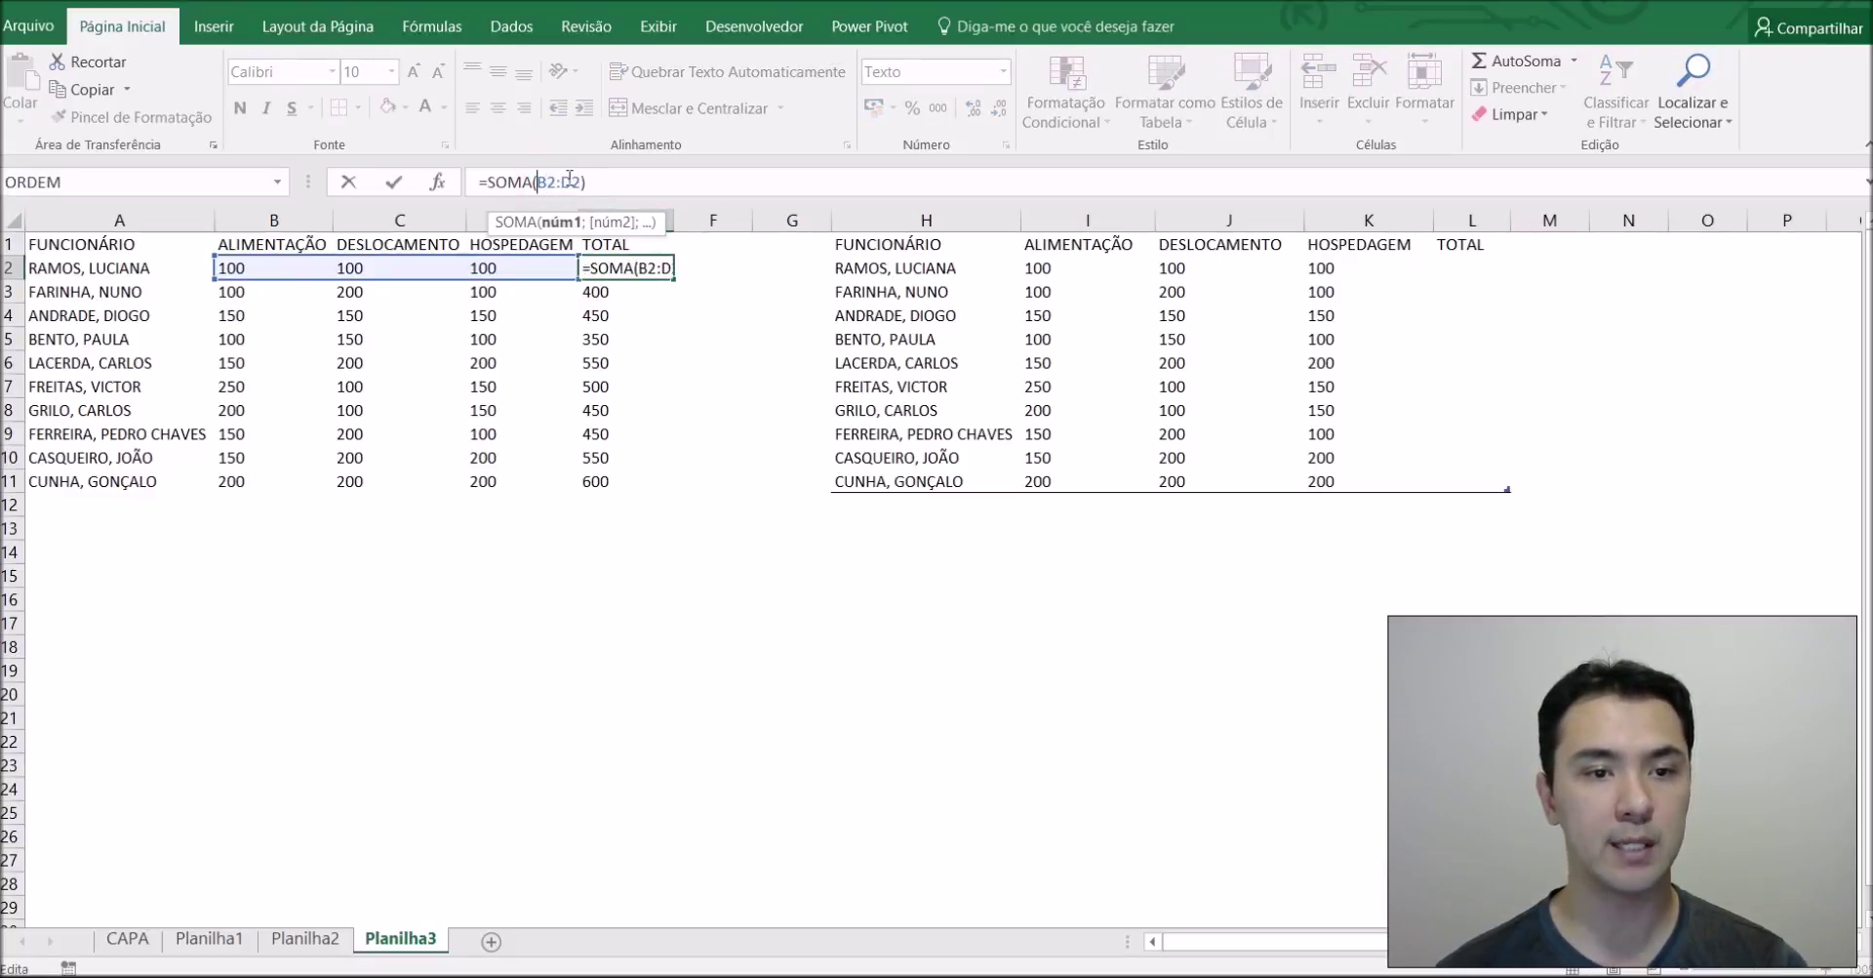
{"action": "key", "text": "Escape"}
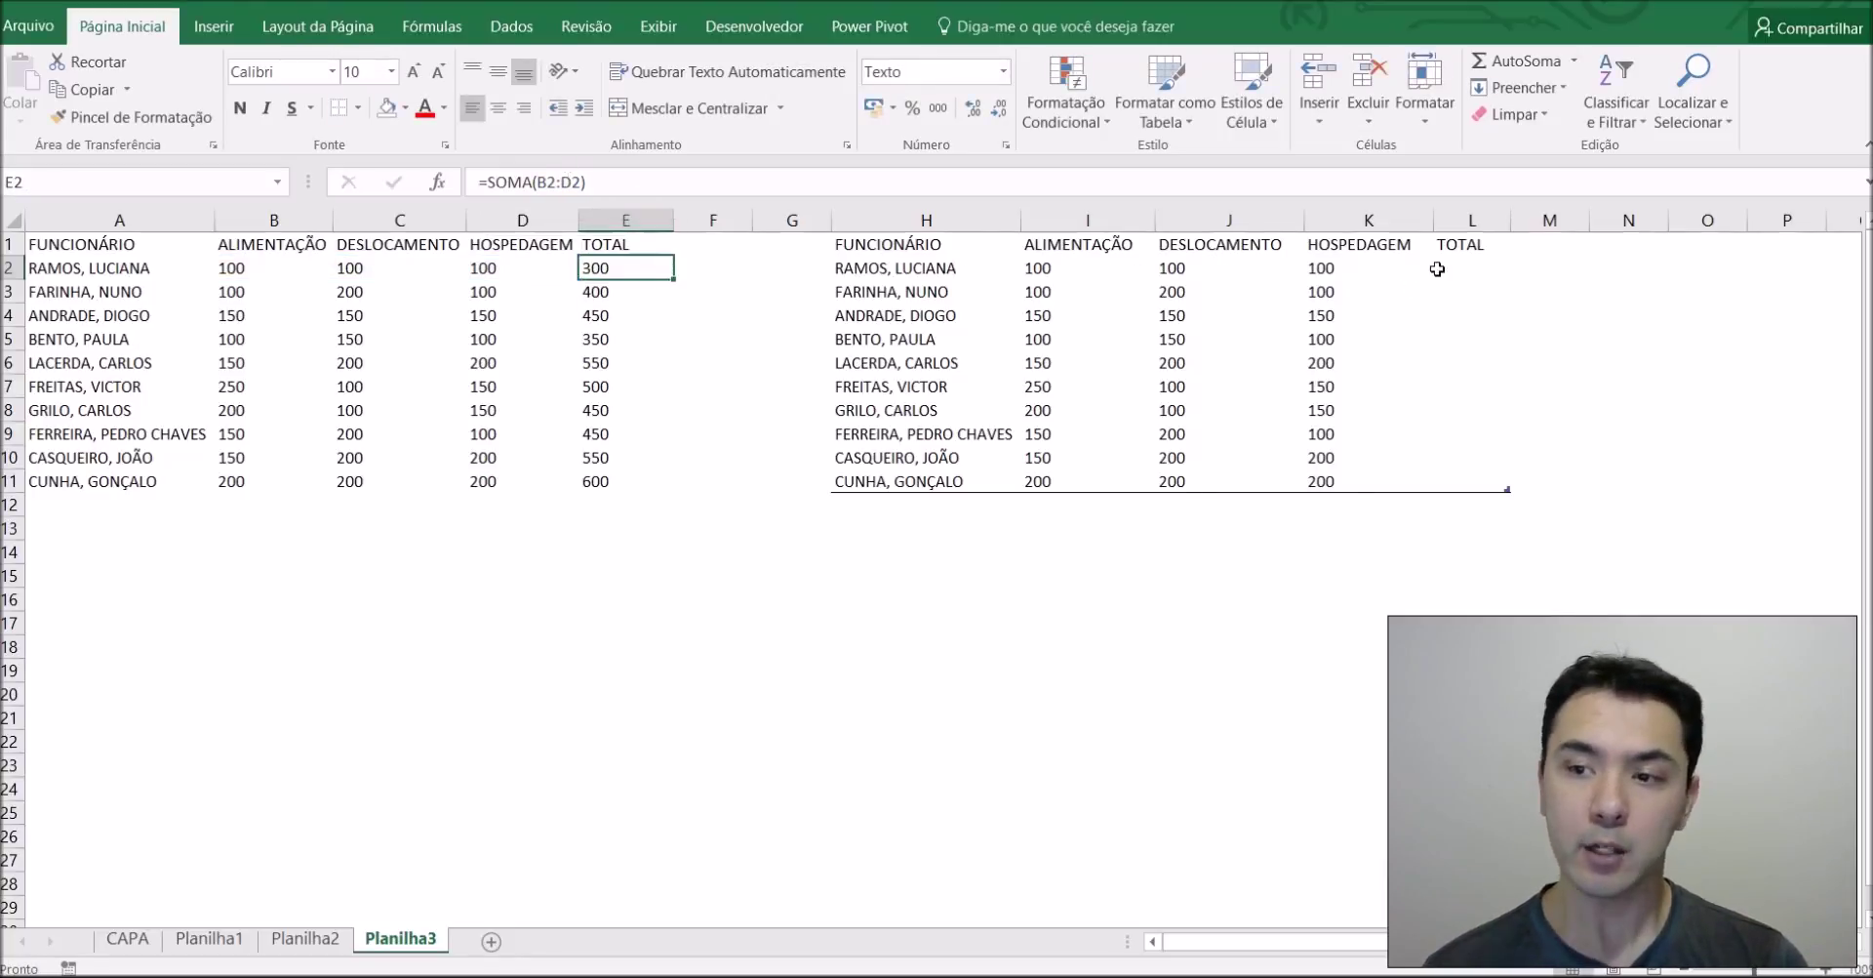
Fill the table's TOTAL column by entering a SOMA formula in L2 that adds ALIMENTAÇÃO through HOSPEDAGEM of the same row
{"action": "left_click", "coordinate": [1437, 268]}
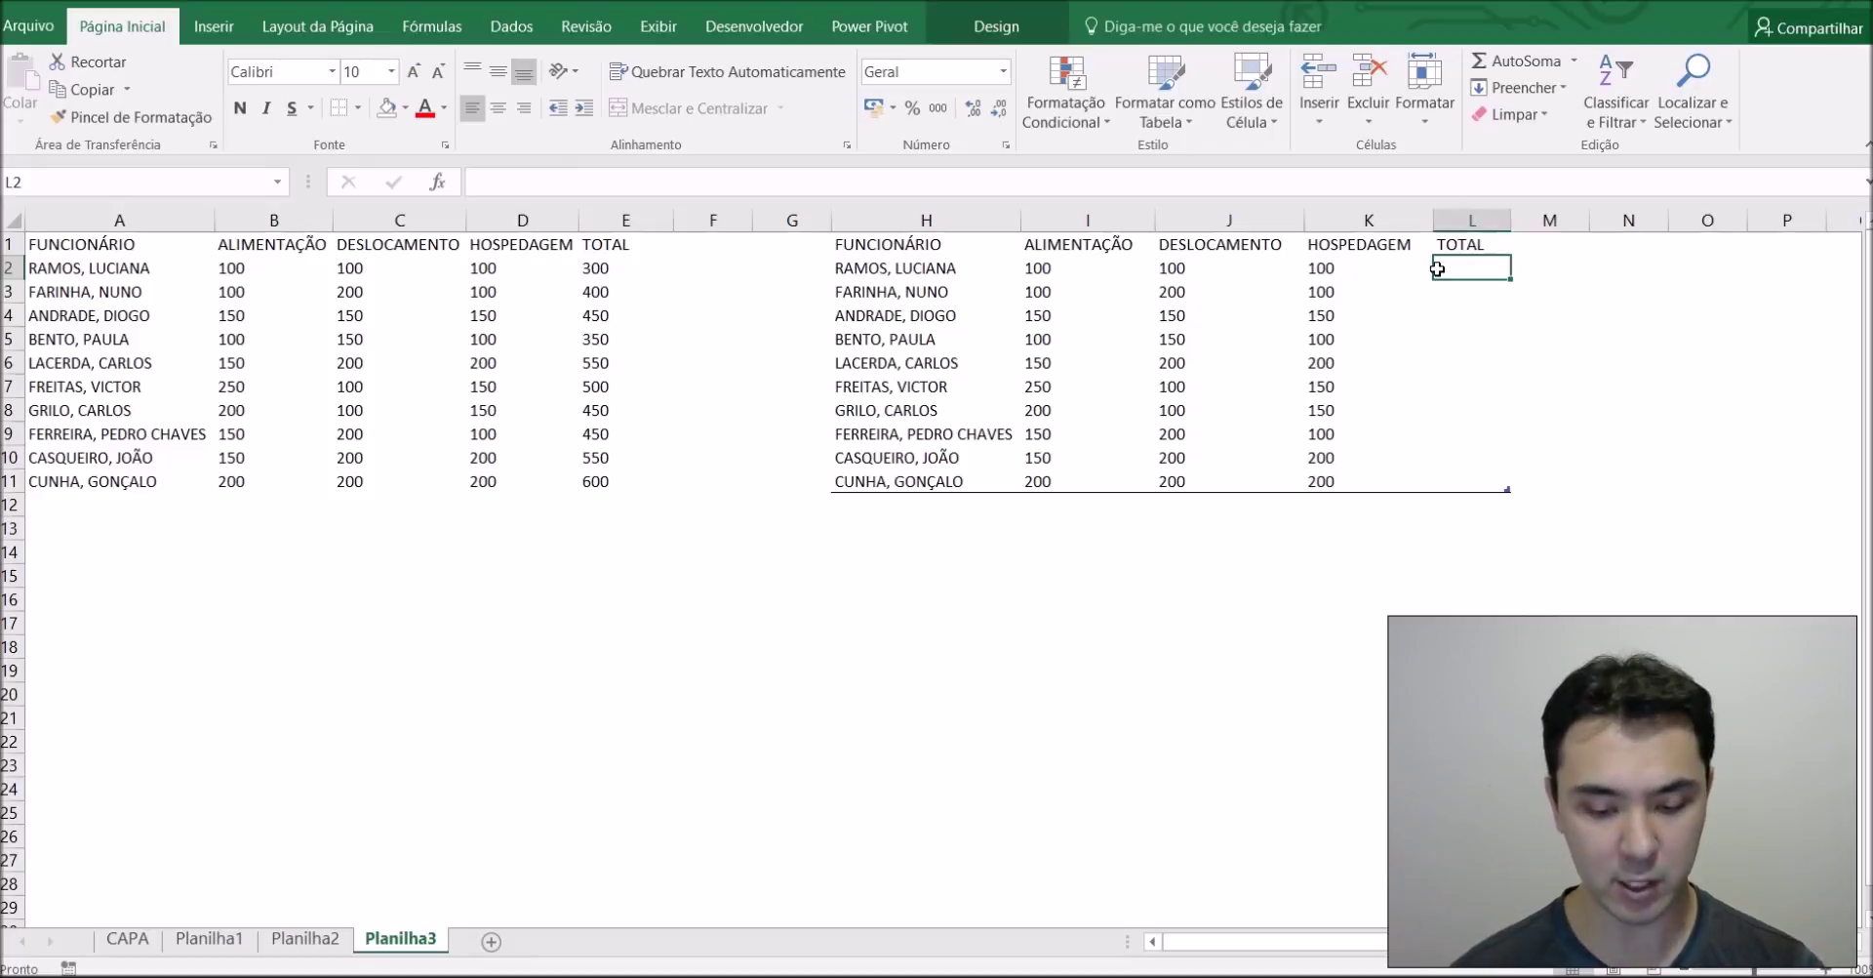
{"action": "type", "text": "=soma"}
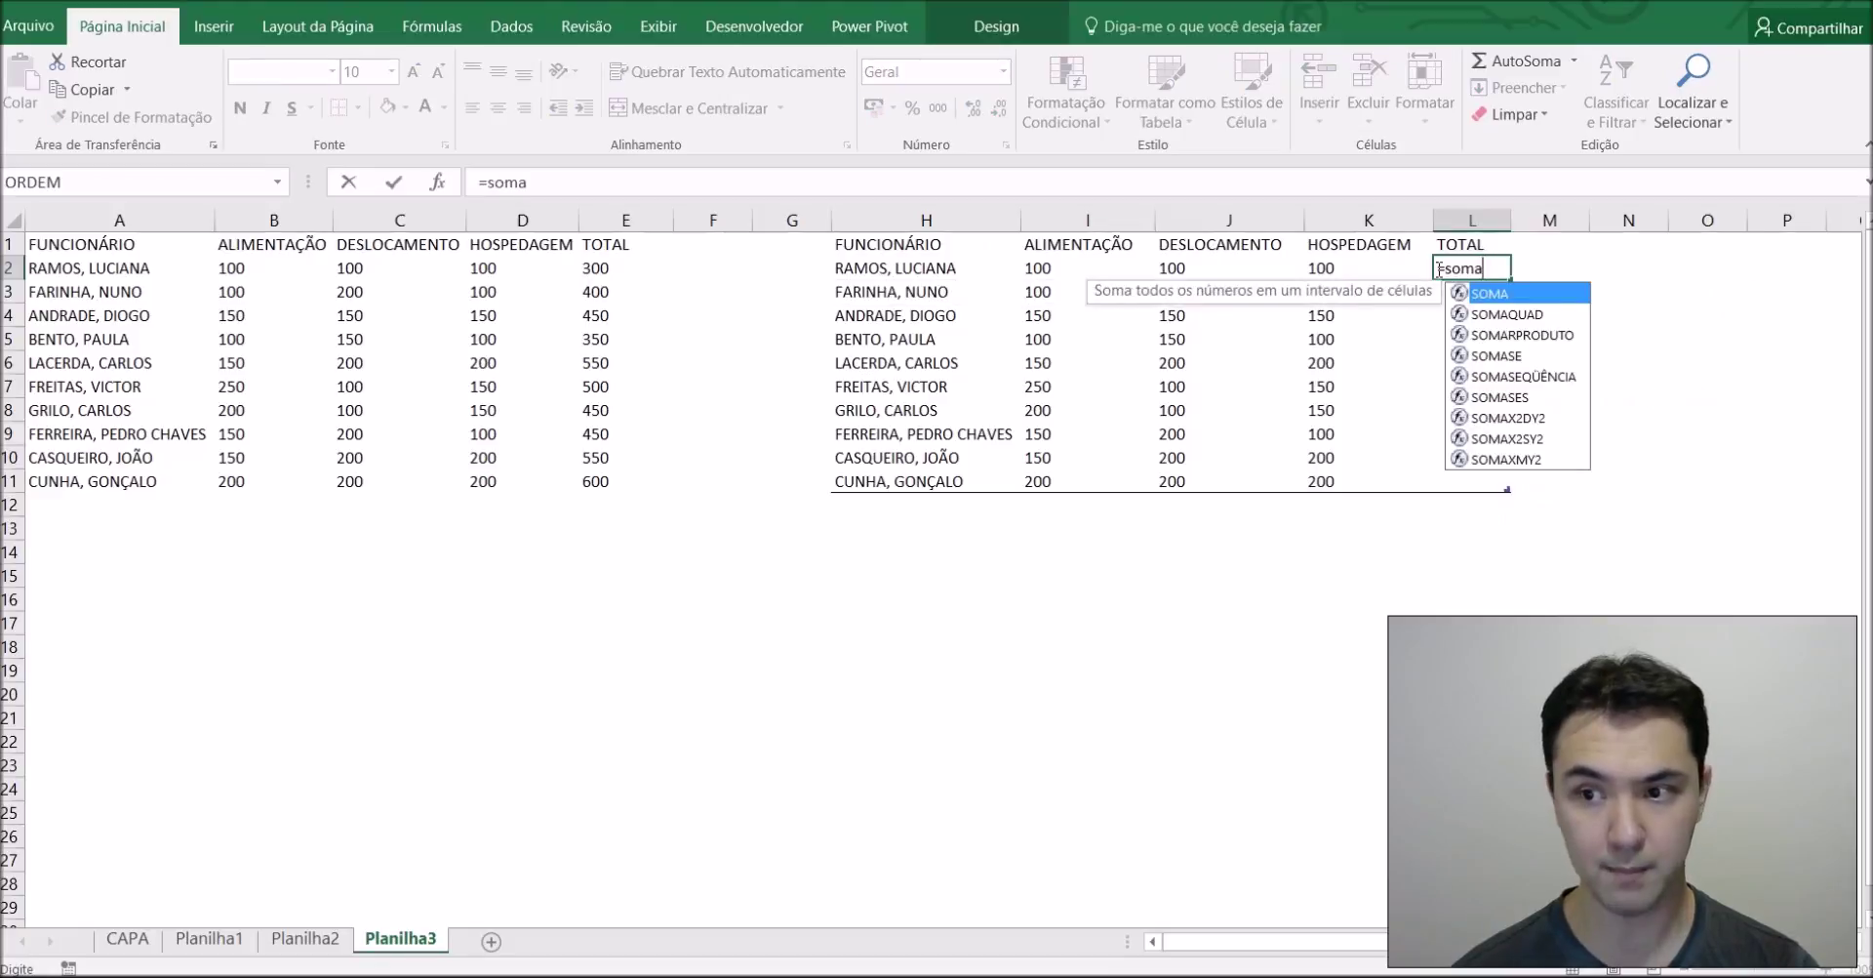
{"action": "type", "text": "("}
{"action": "key", "text": "Left"}
{"action": "key", "text": "Left"}
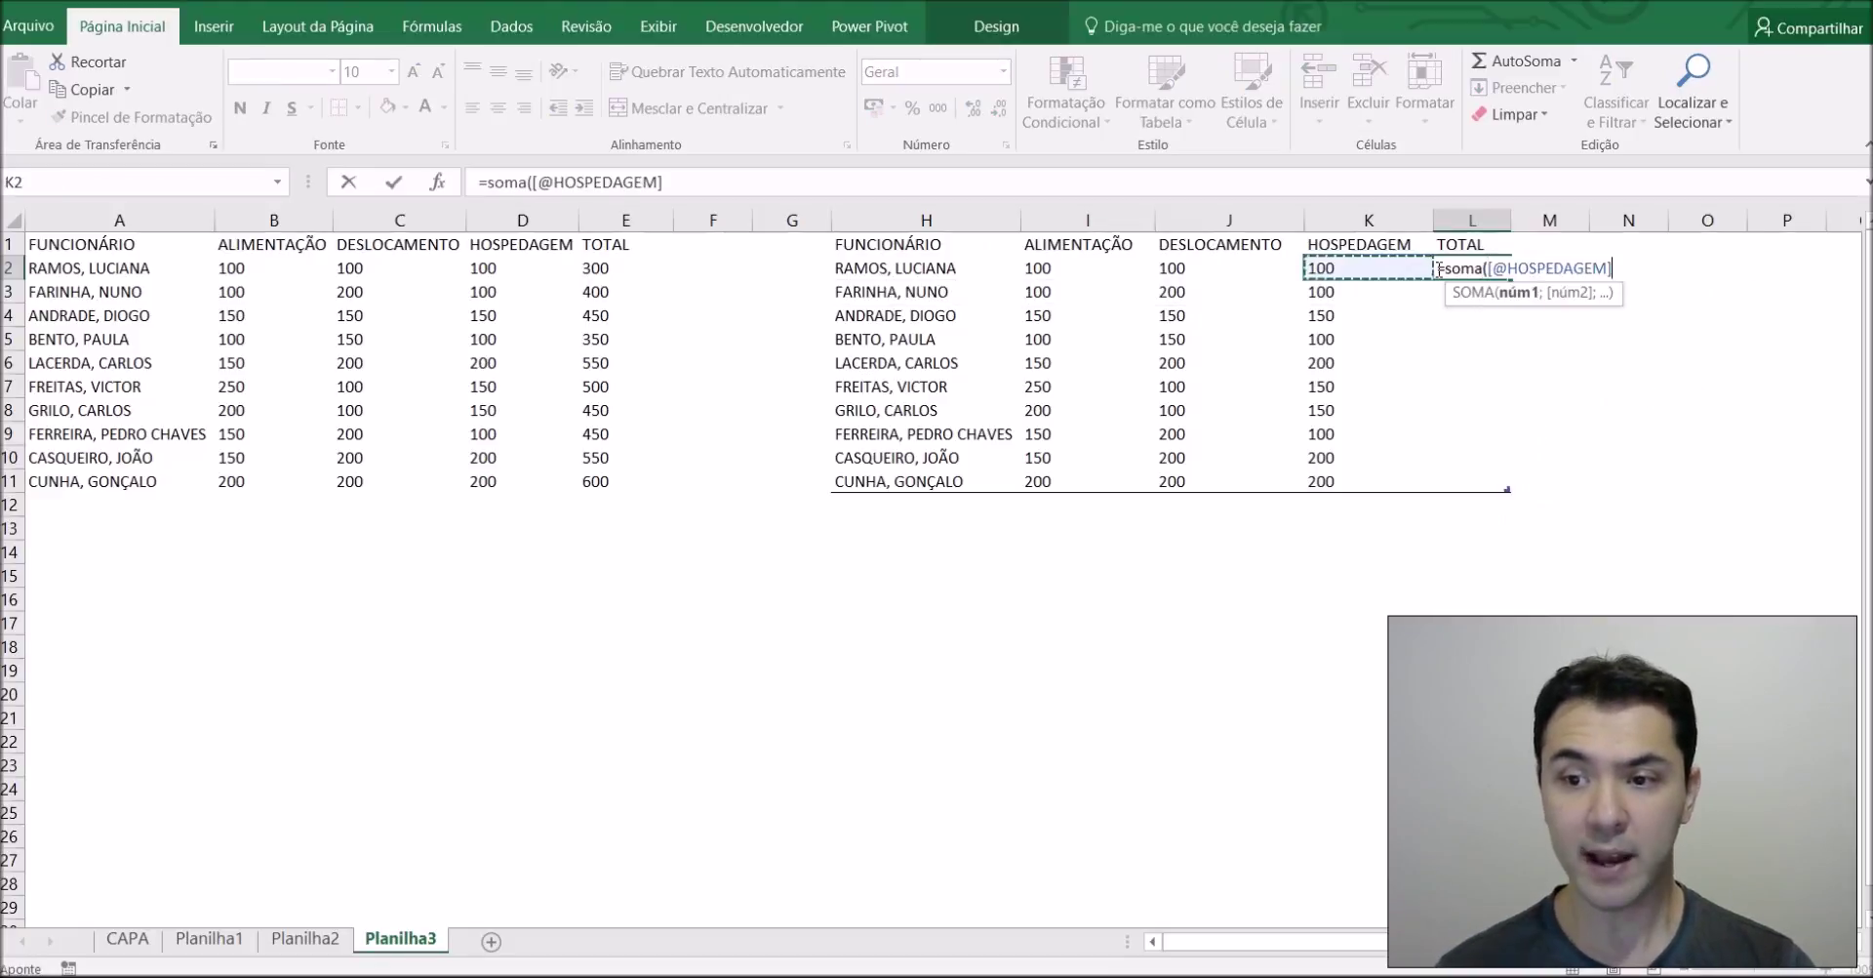
{"action": "key", "text": "Left"}
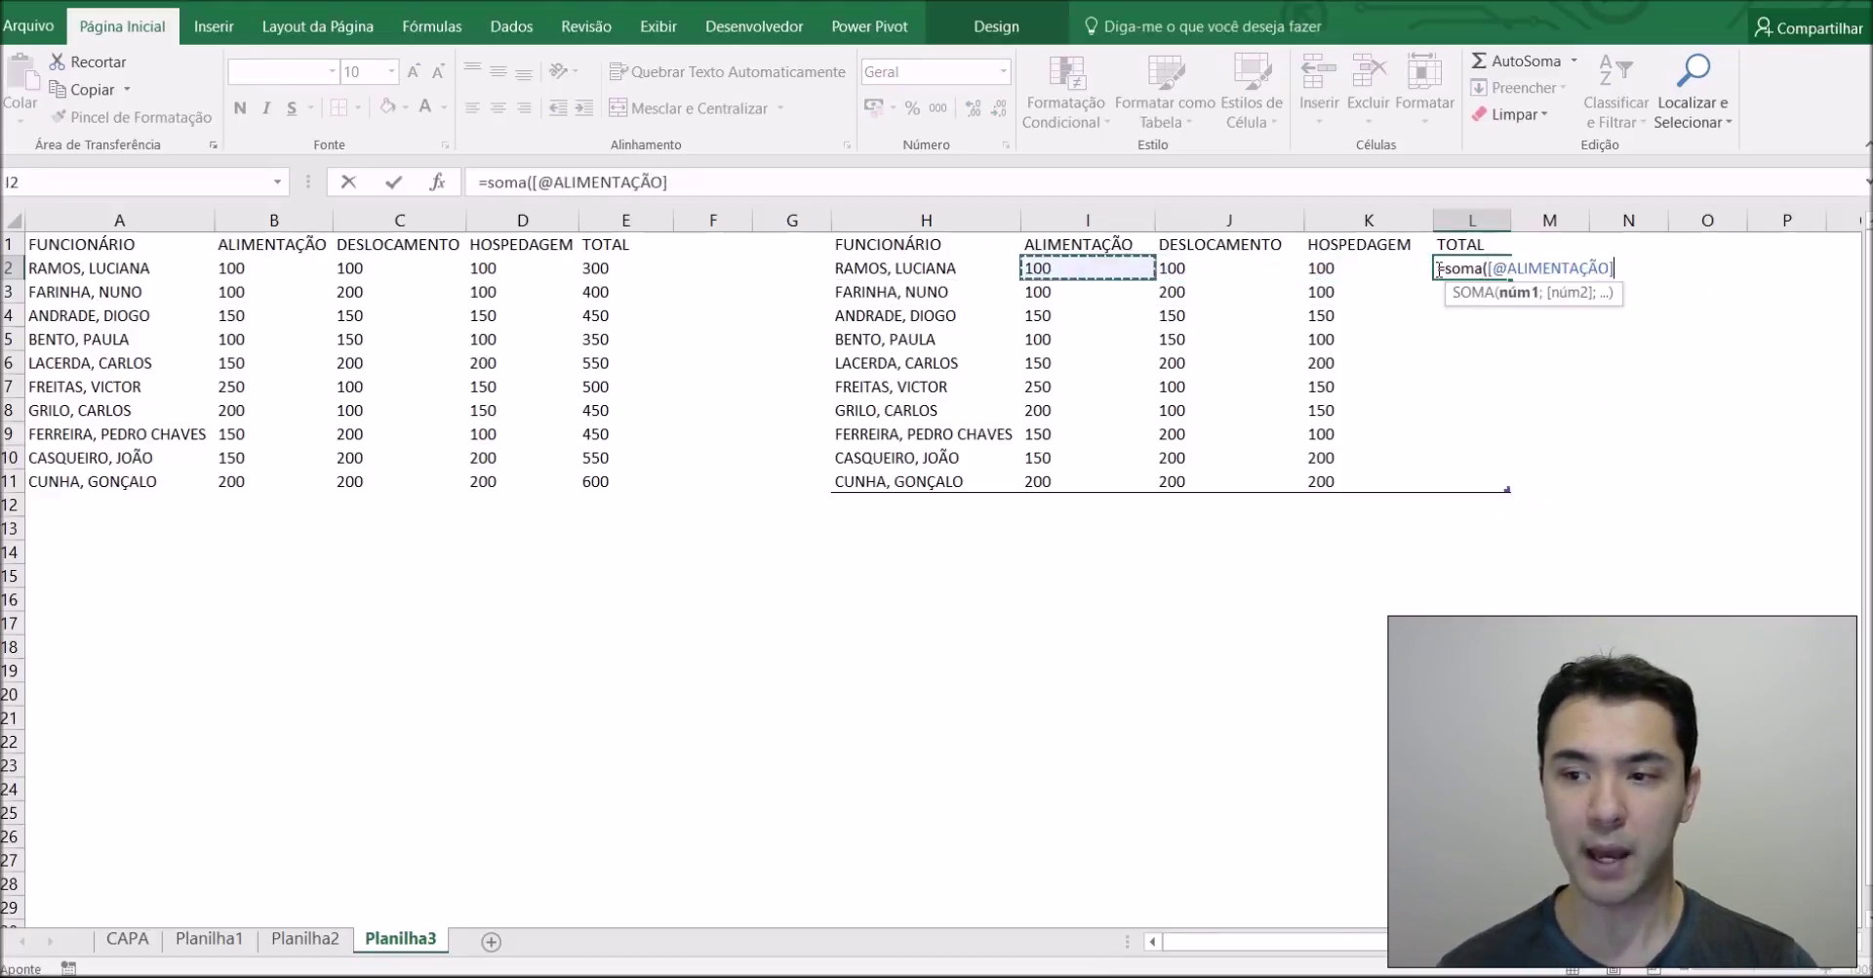
{"action": "key", "text": "Down"}
{"action": "key", "text": "Down"}
{"action": "key", "text": "Up"}
{"action": "key", "text": "Up"}
{"action": "key", "text": "Right"}
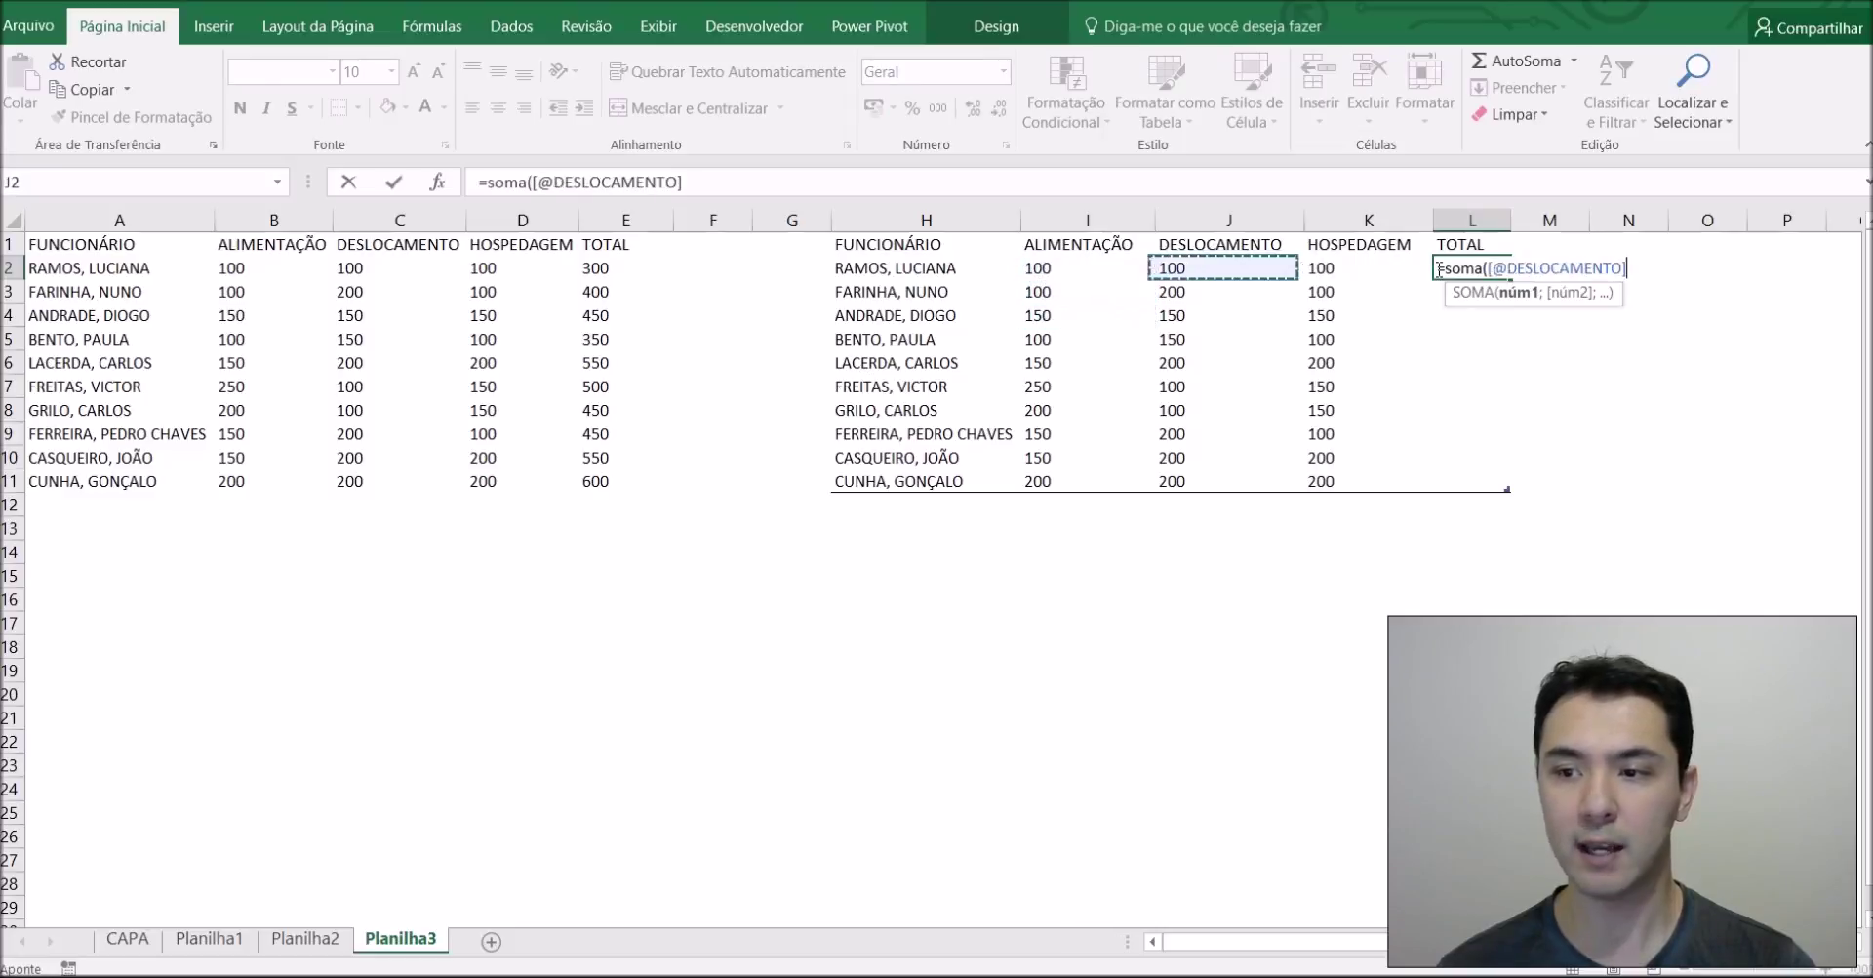
{"action": "key", "text": "Right"}
{"action": "key", "text": "Left"}
{"action": "key", "text": "Left"}
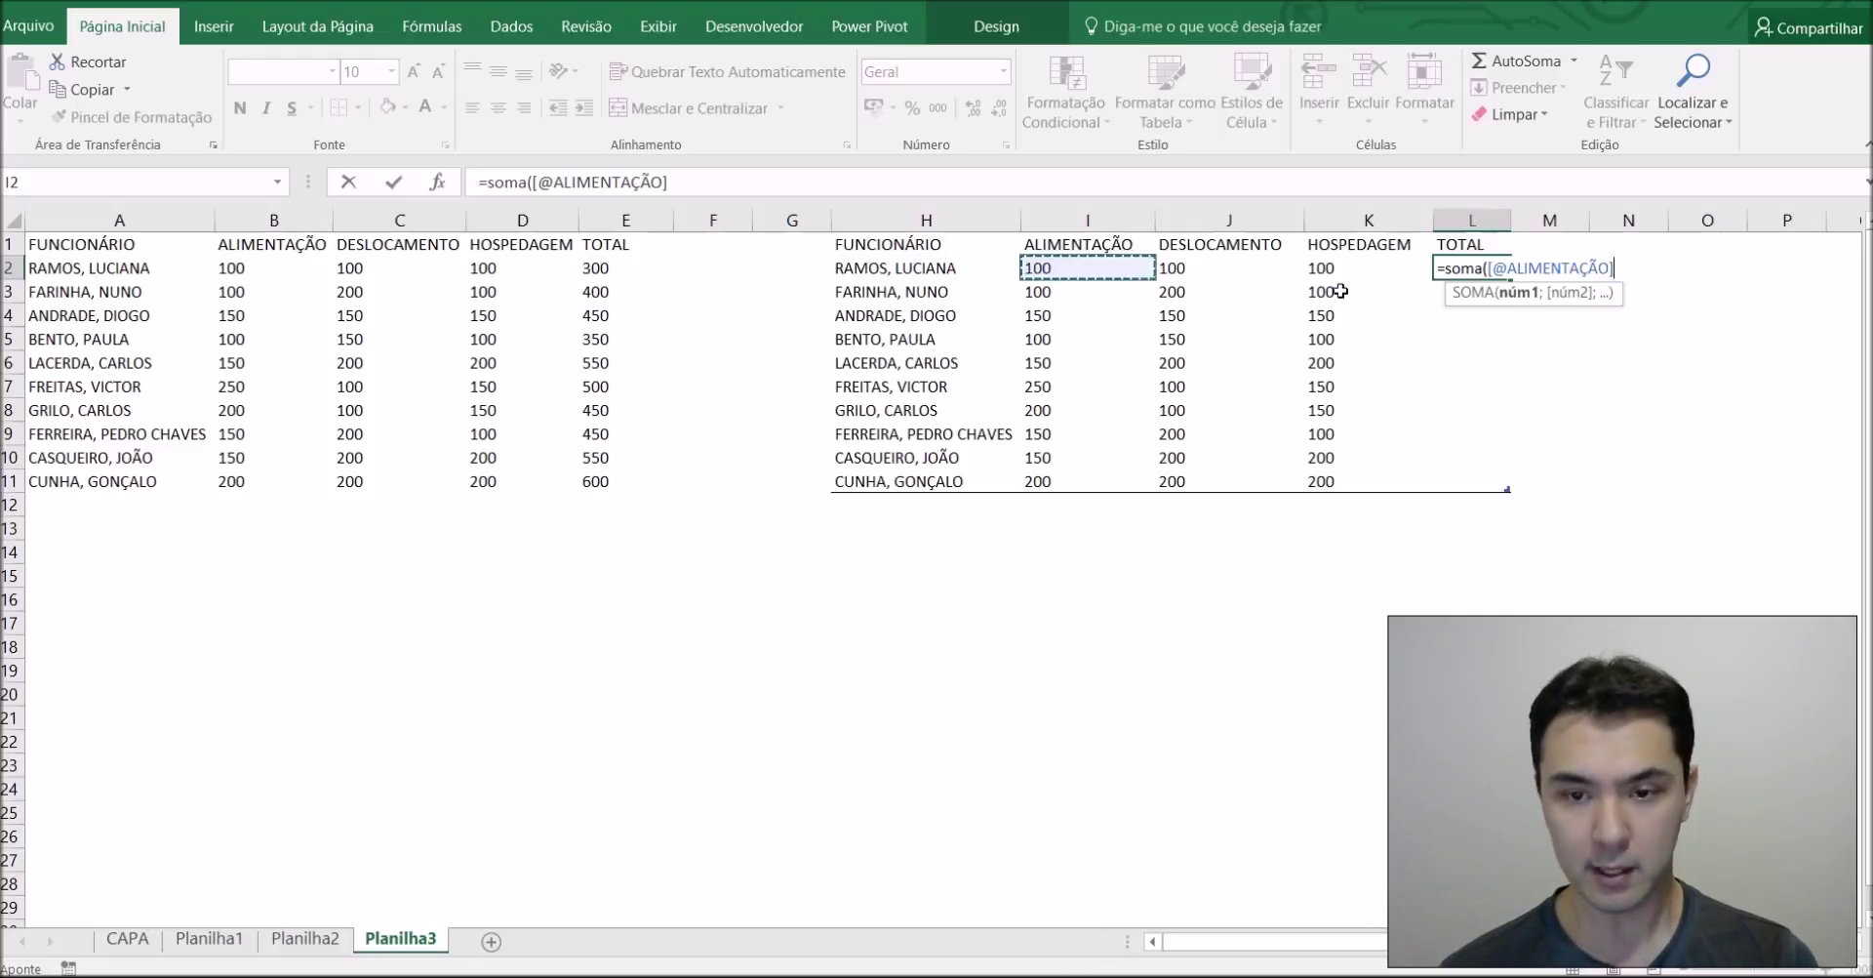
{"action": "left_click_drag", "start_coordinate": [1321, 272], "coordinate": [1138, 272]}
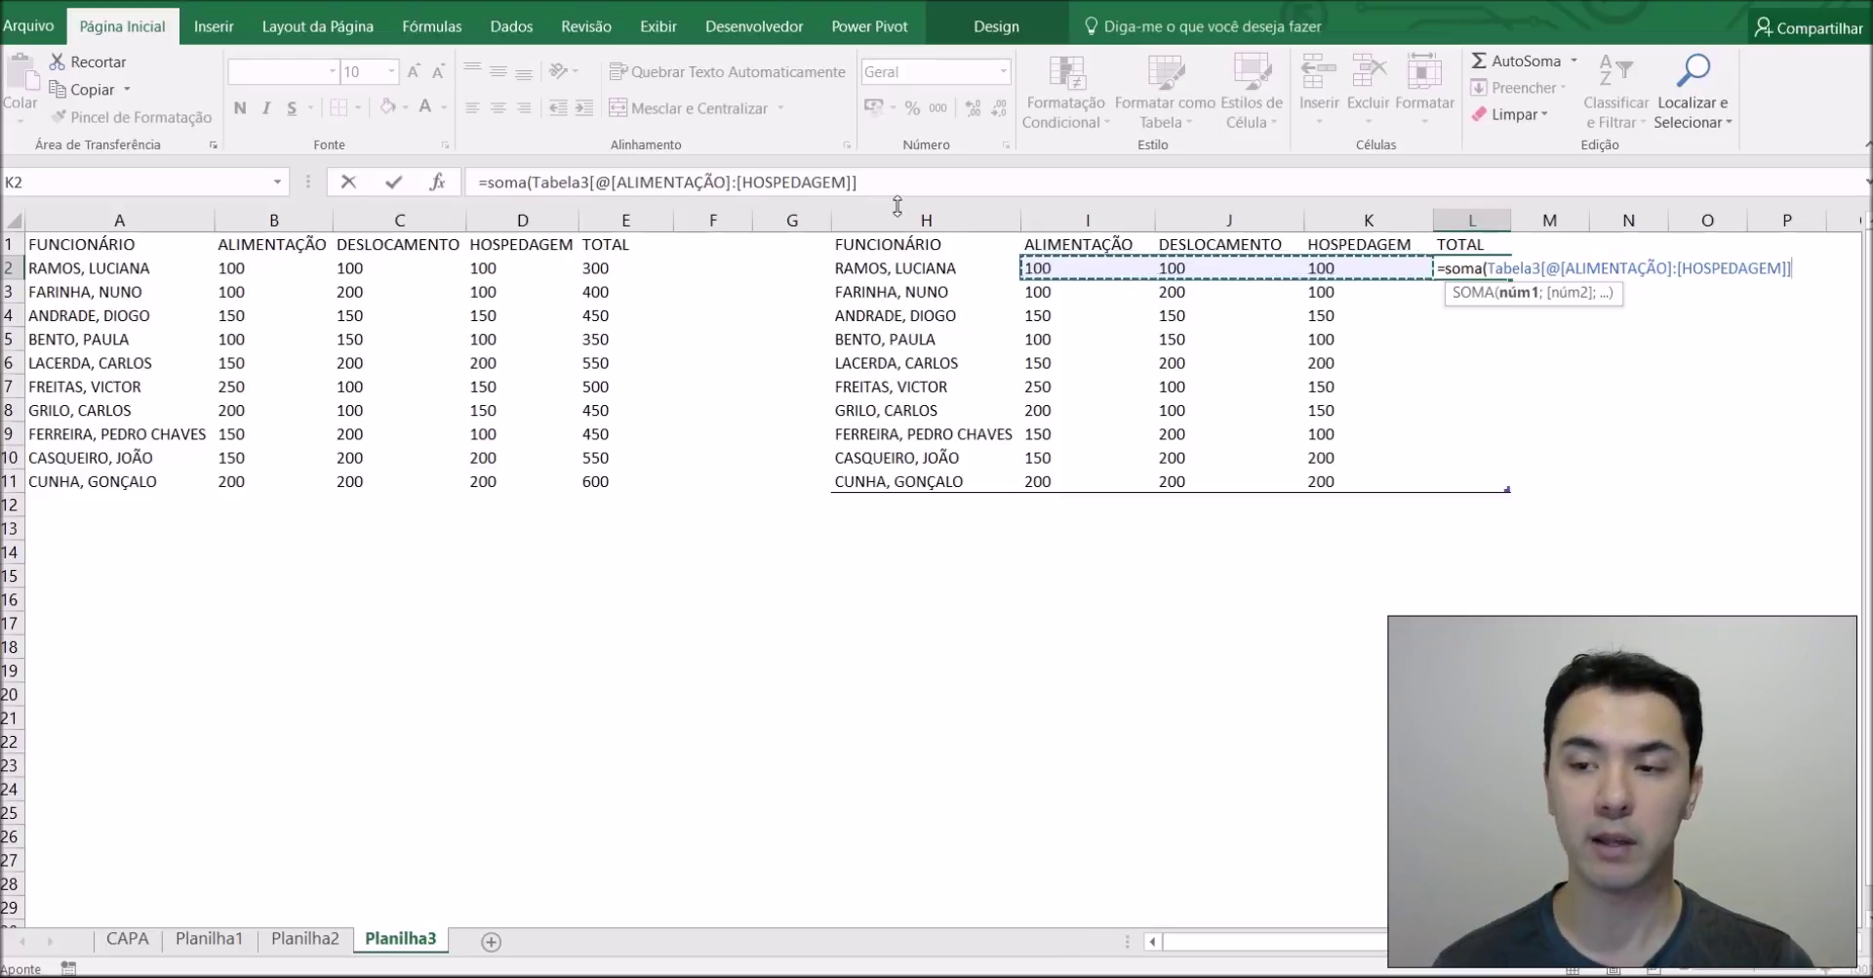
{"action": "key", "text": "Return"}
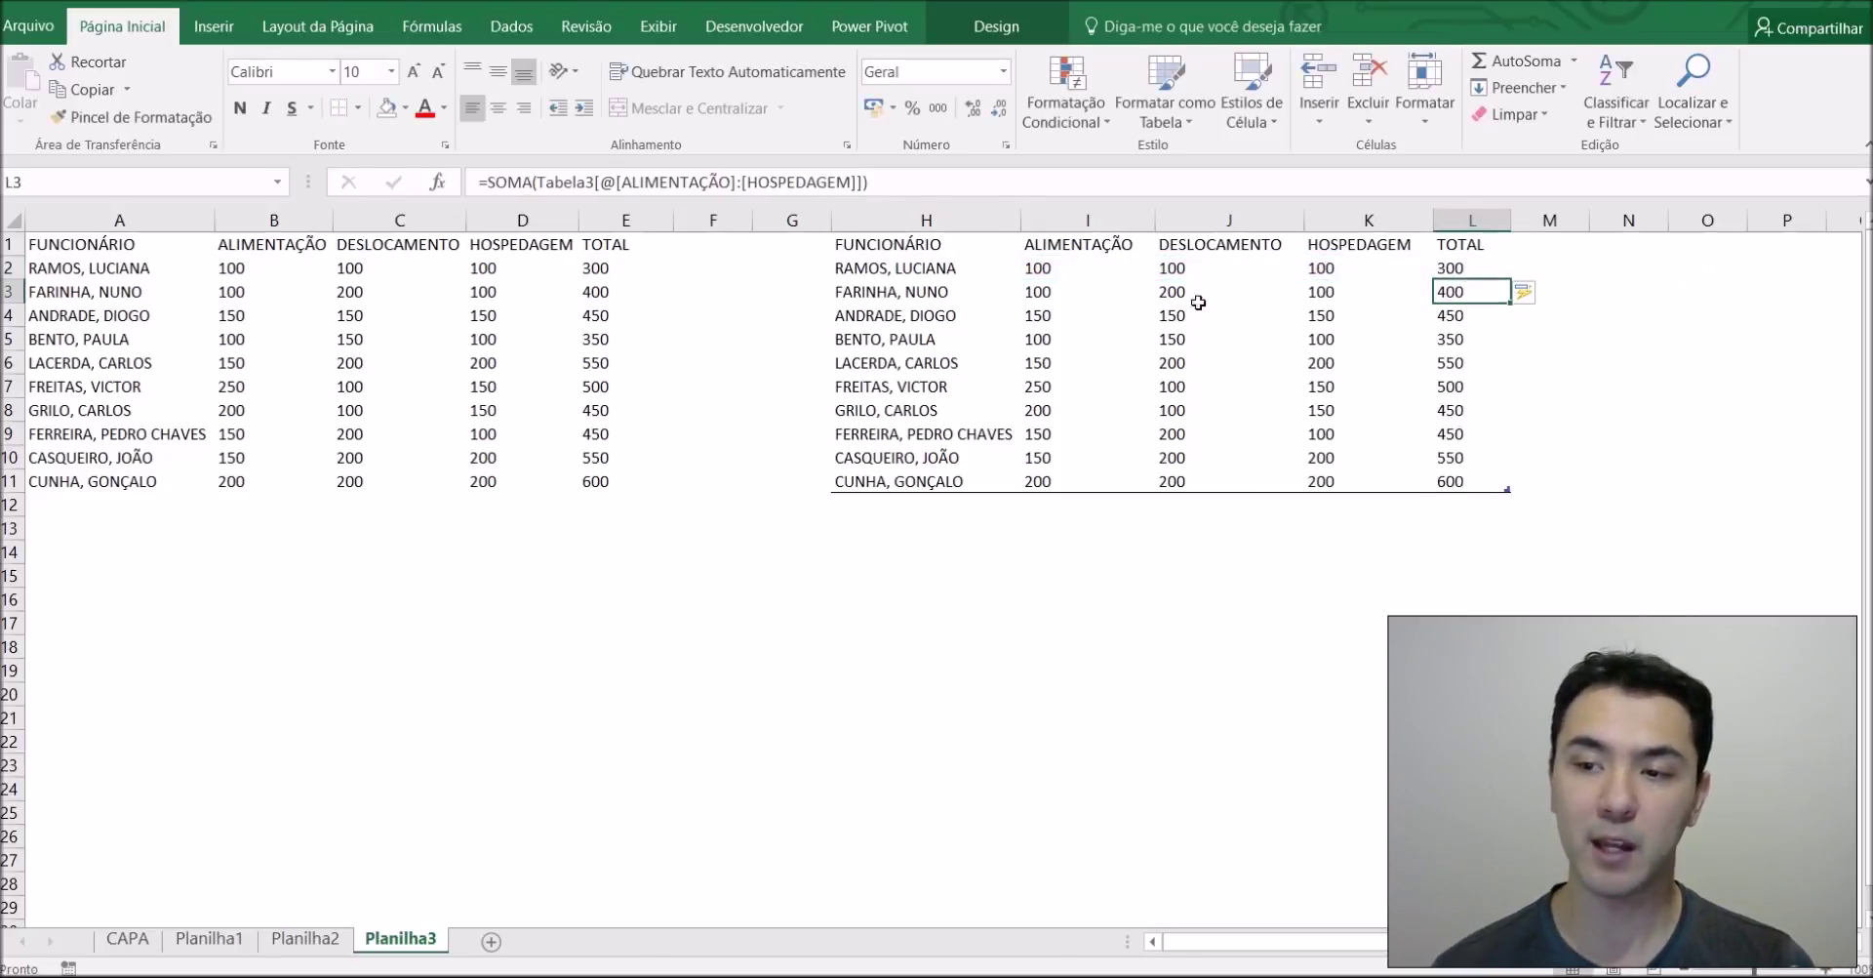
Examine the formulas down the table's TOTAL column, including which cells the formula in L5 references
{"action": "left_click", "coordinate": [1464, 314]}
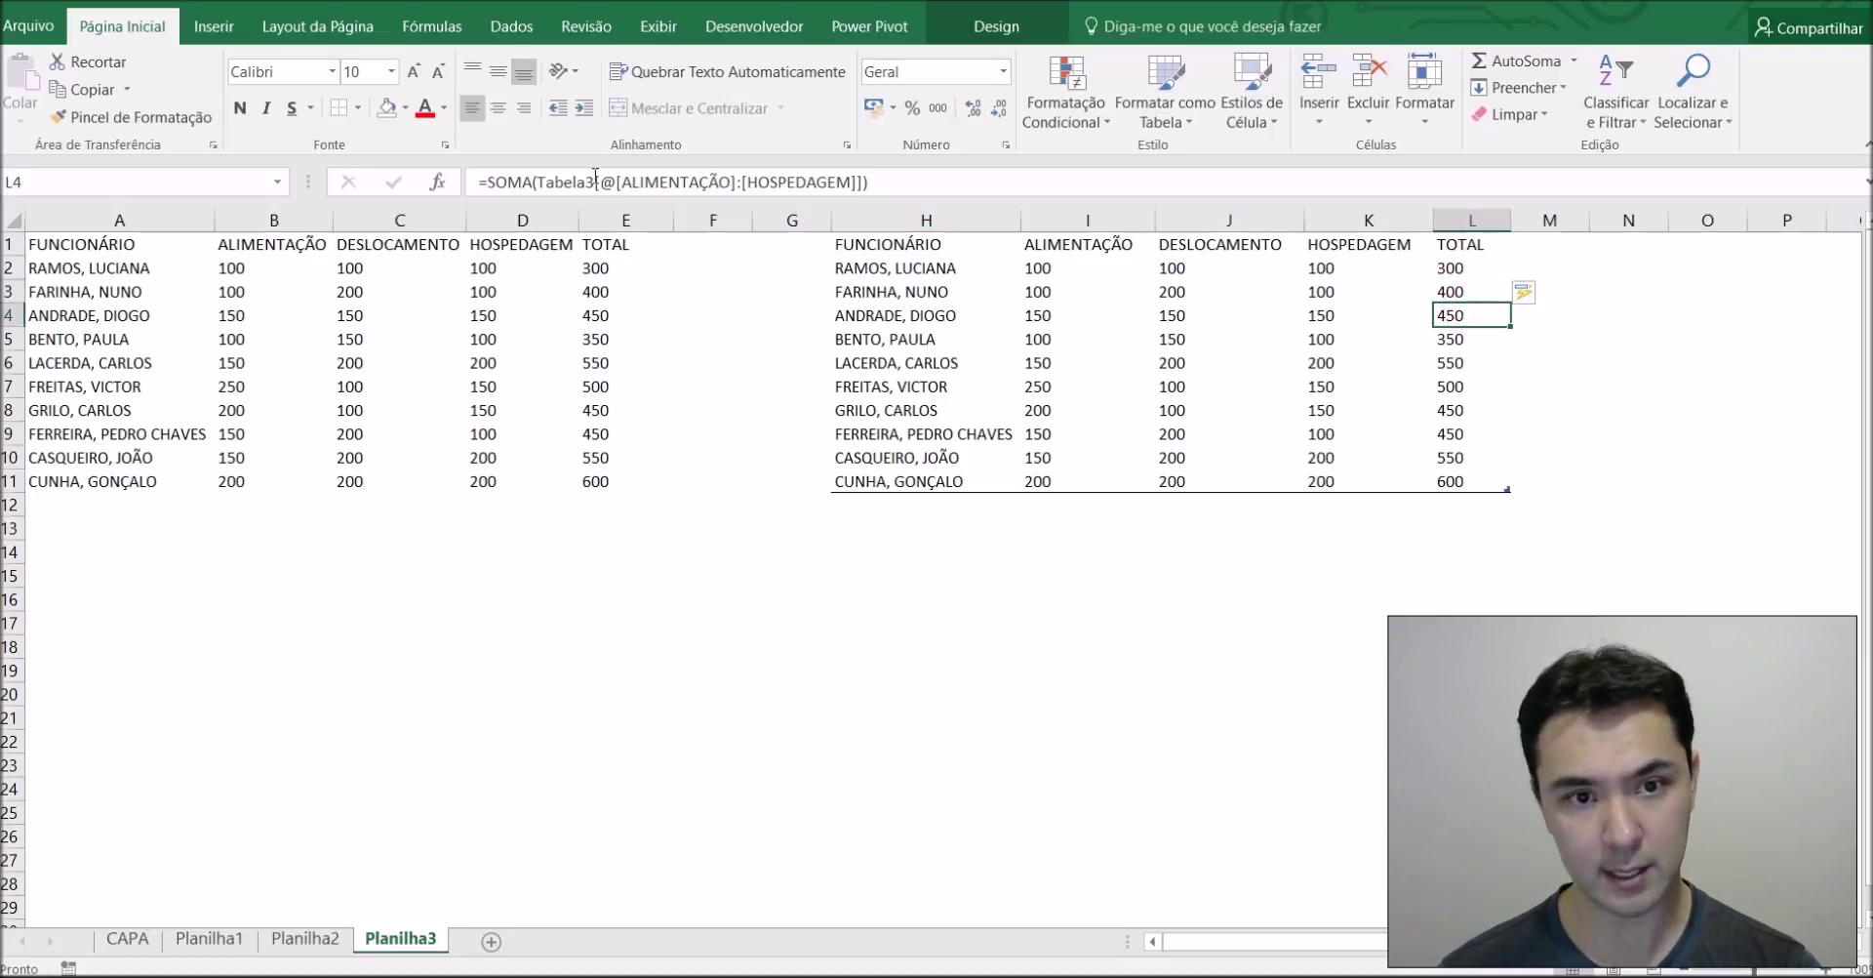
{"action": "key", "text": "Down"}
{"action": "key", "text": "Down"}
{"action": "key", "text": "Down"}
{"action": "key", "text": "Down"}
{"action": "key", "text": "Down"}
{"action": "key", "text": "Down"}
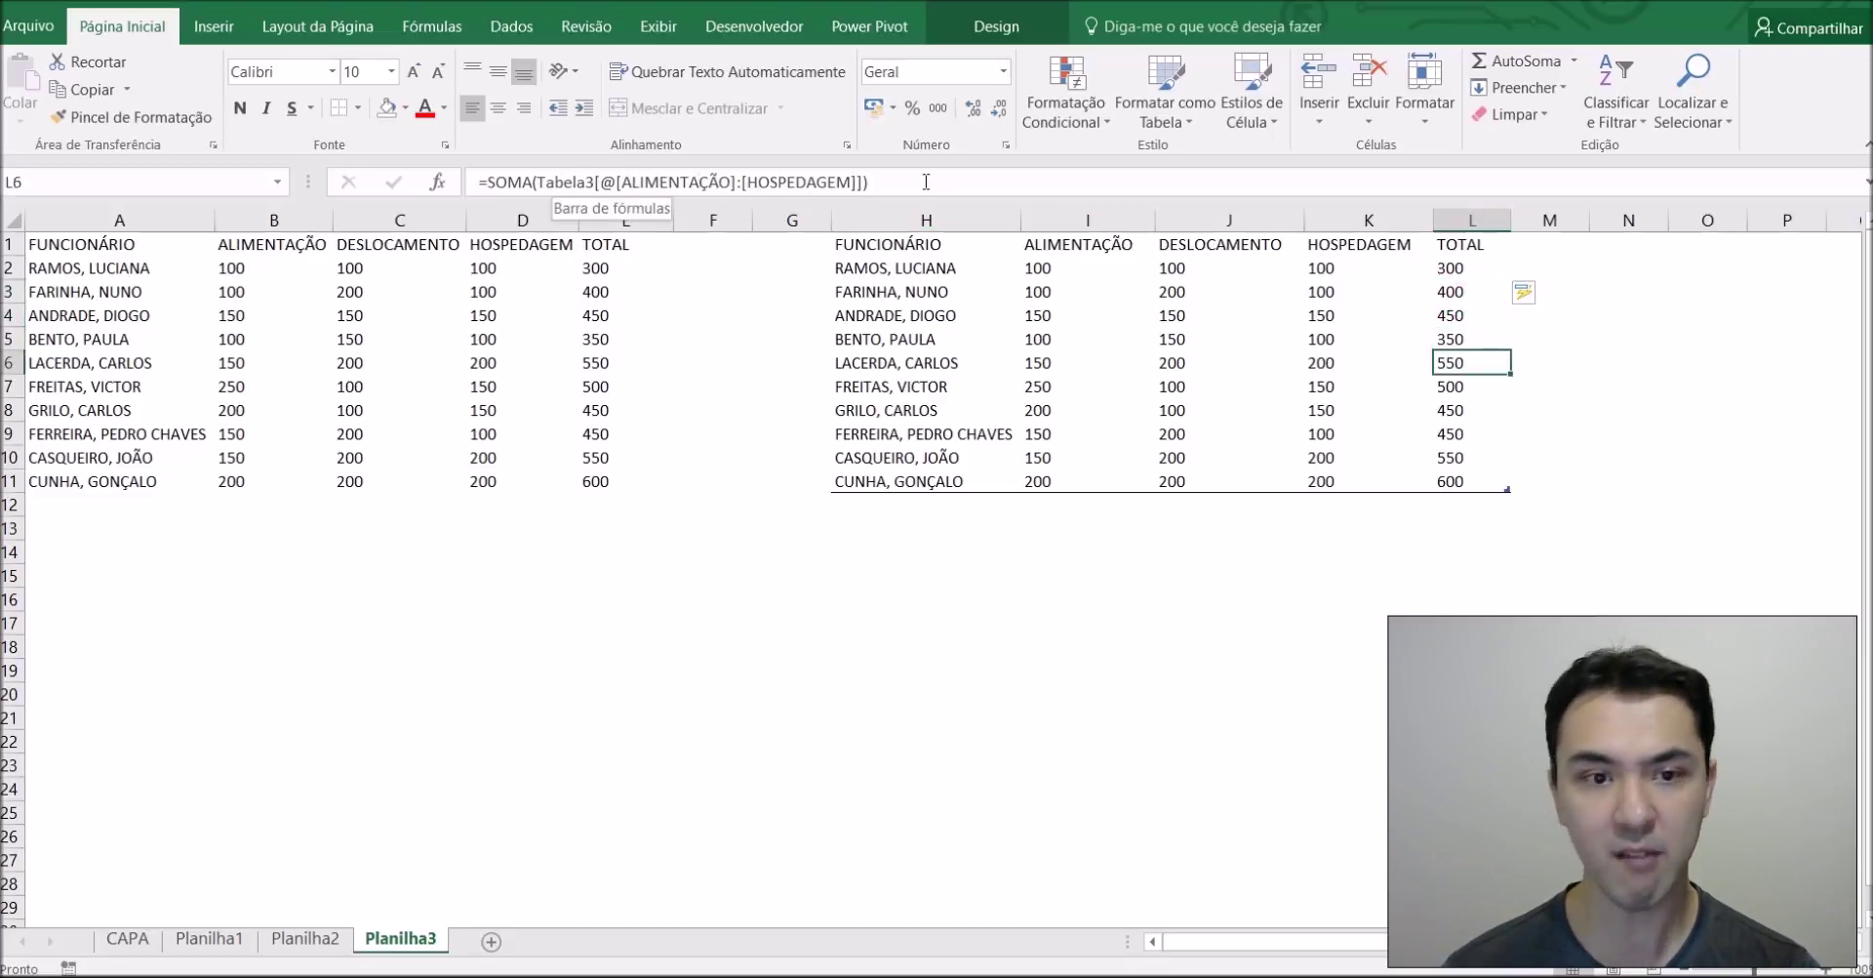
{"action": "key", "text": "Down"}
{"action": "key", "text": "Up"}
{"action": "key", "text": "Up"}
{"action": "key", "text": "Up"}
{"action": "key", "text": "Up"}
{"action": "key", "text": "Up"}
{"action": "key", "text": "Up"}
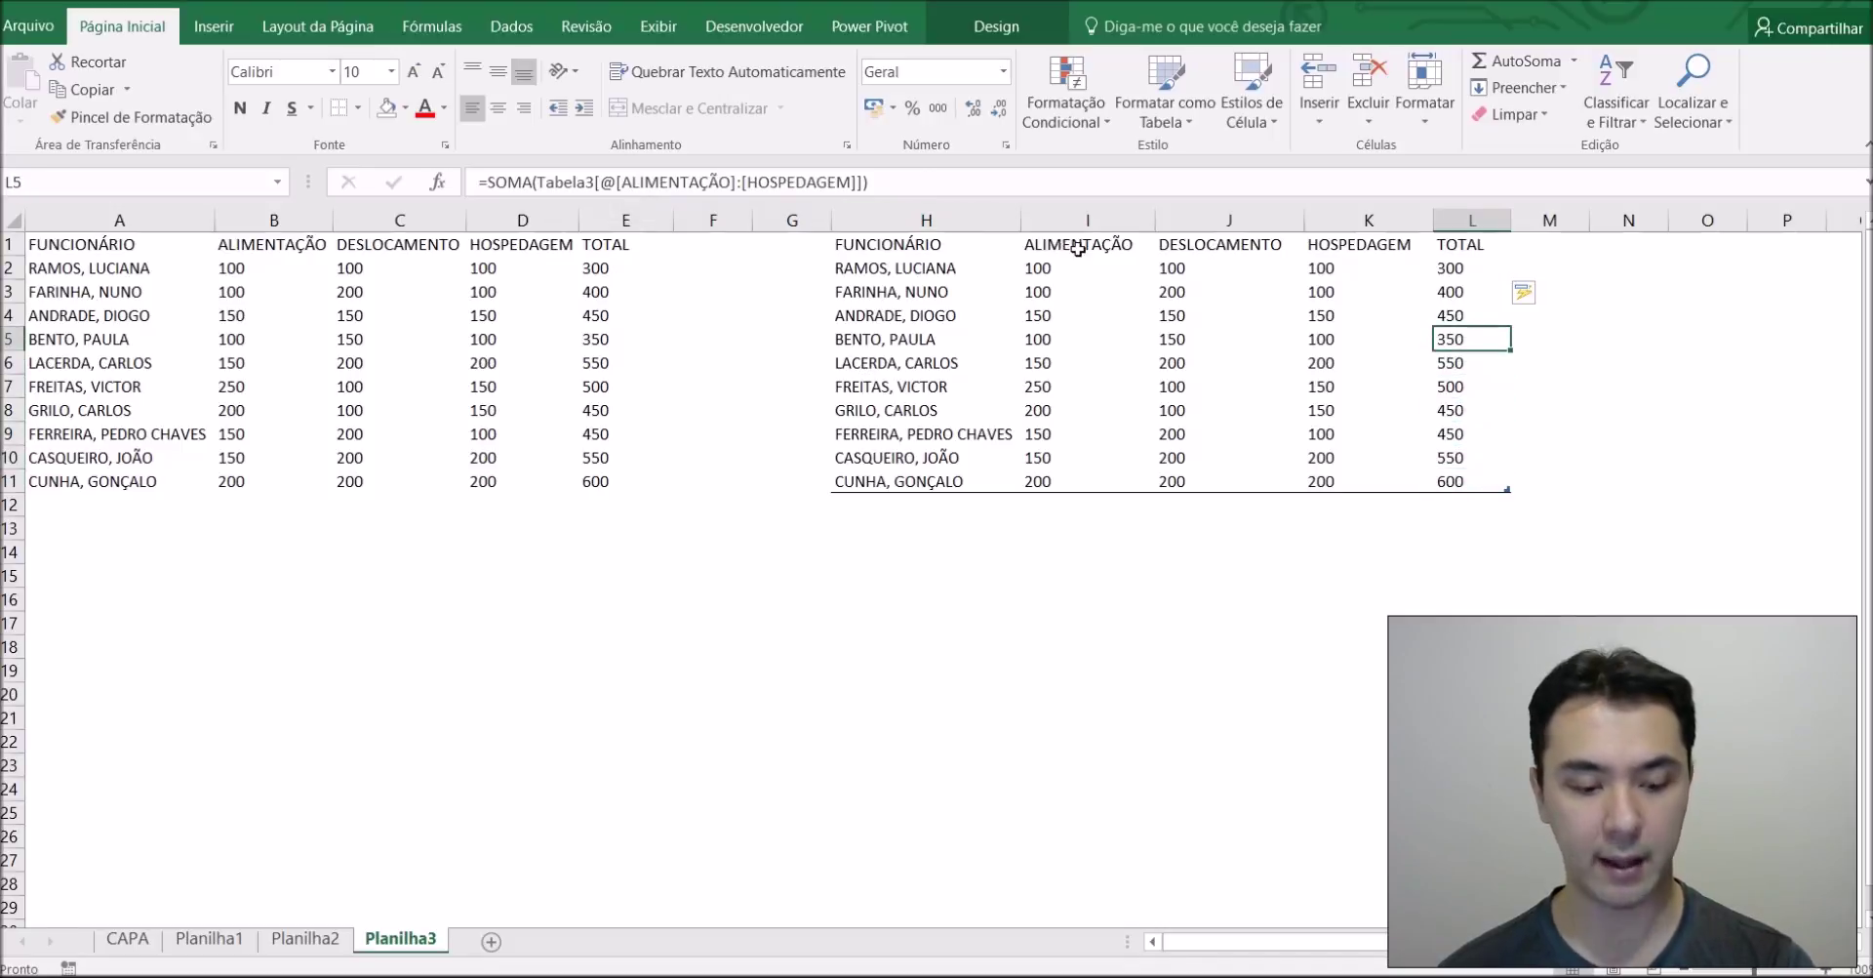
{"action": "key", "text": "F2"}
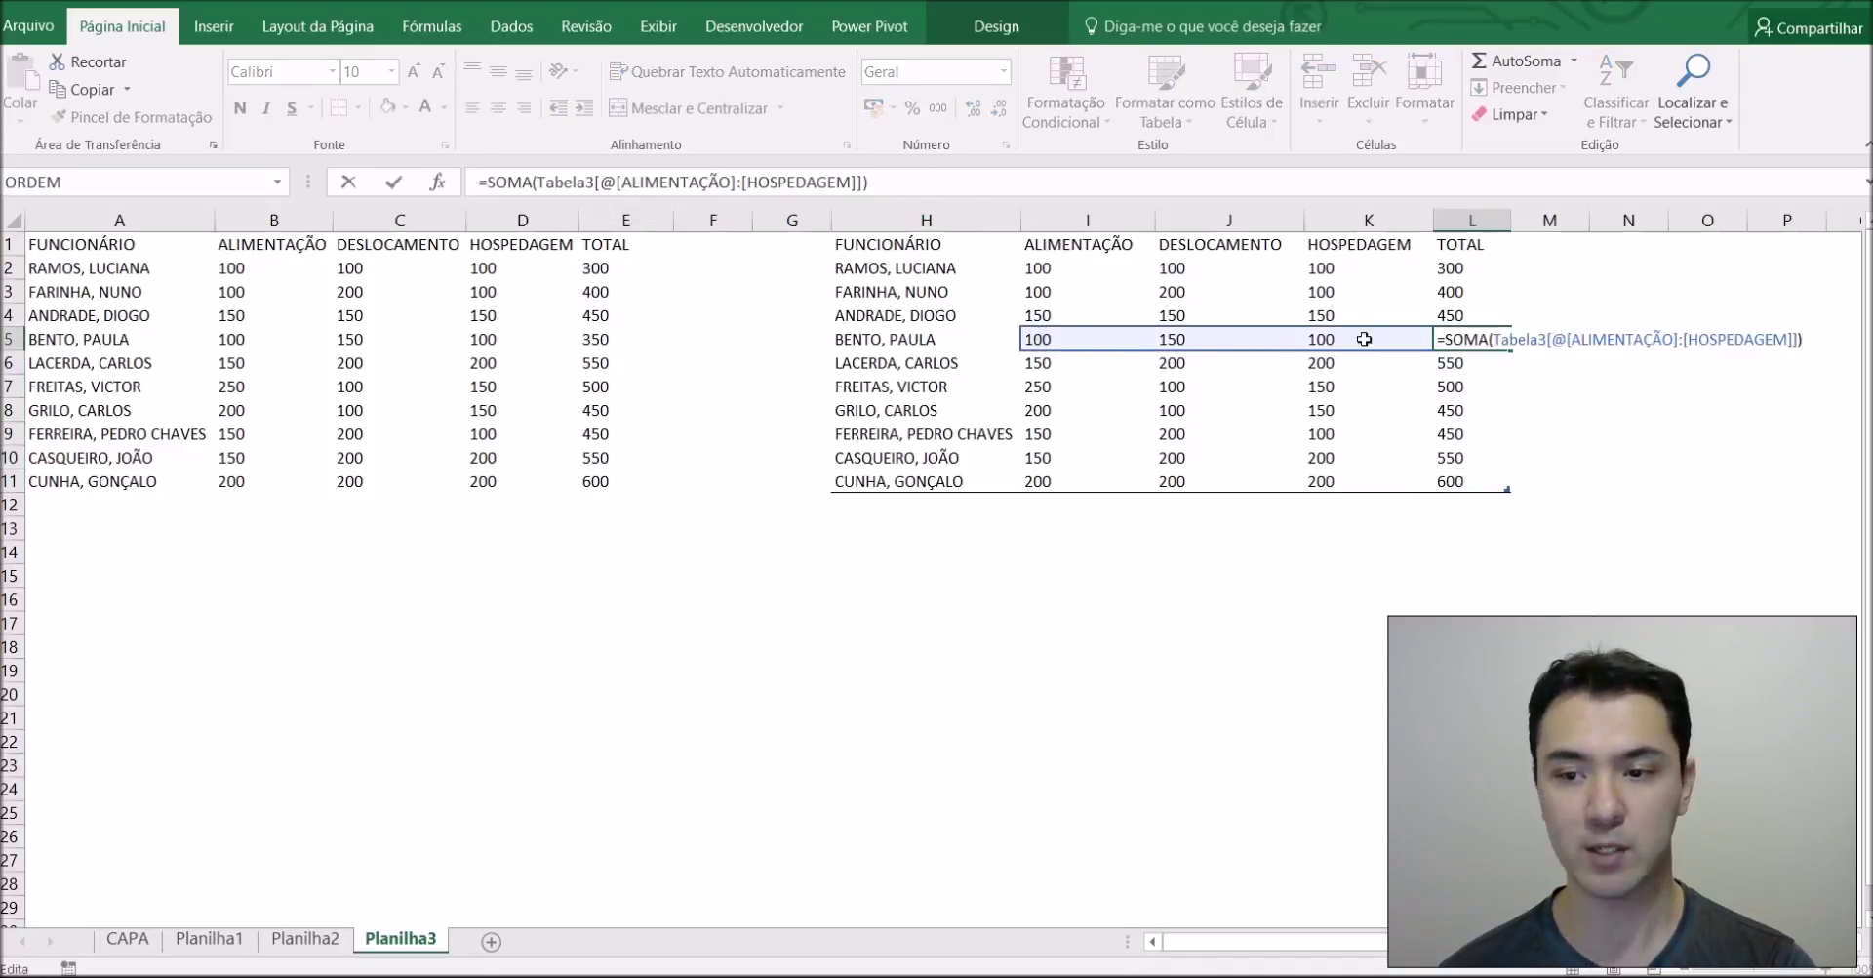
{"action": "key", "text": "Escape"}
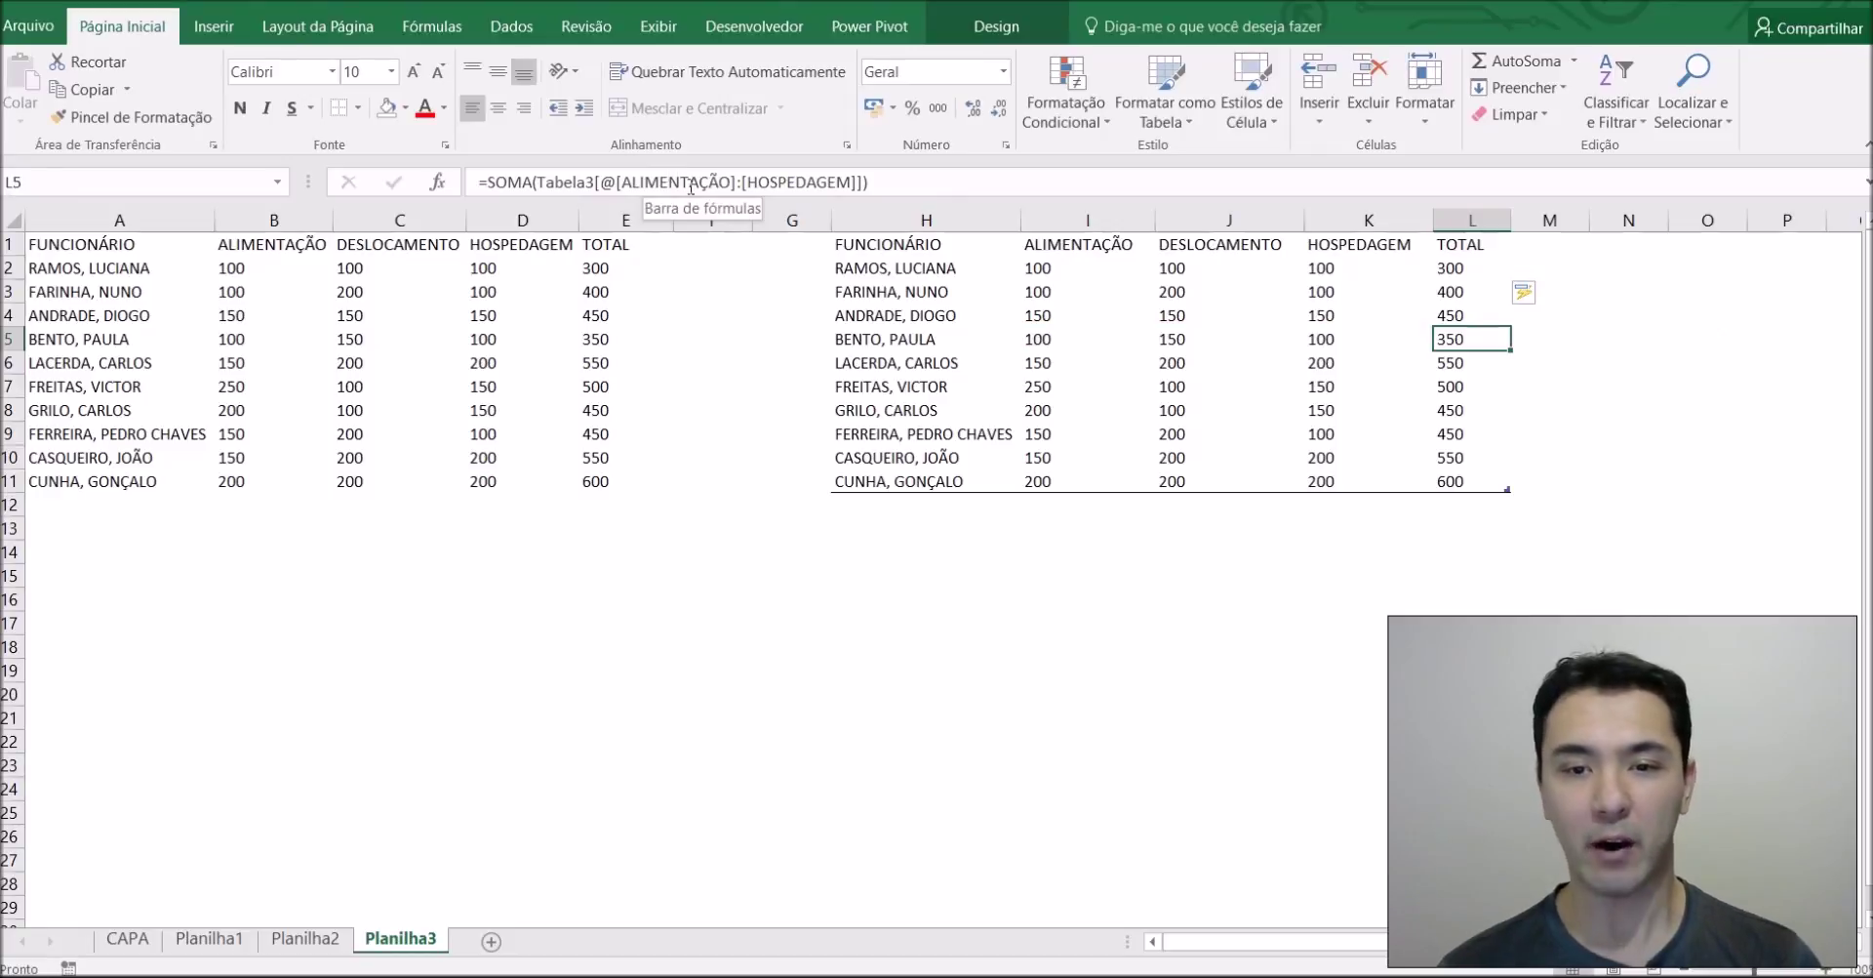
Turn on the totals row (Linha de Totais) for the expense table in columns H through L
{"action": "left_click", "coordinate": [931, 272]}
{"action": "left_click", "coordinate": [1176, 318]}
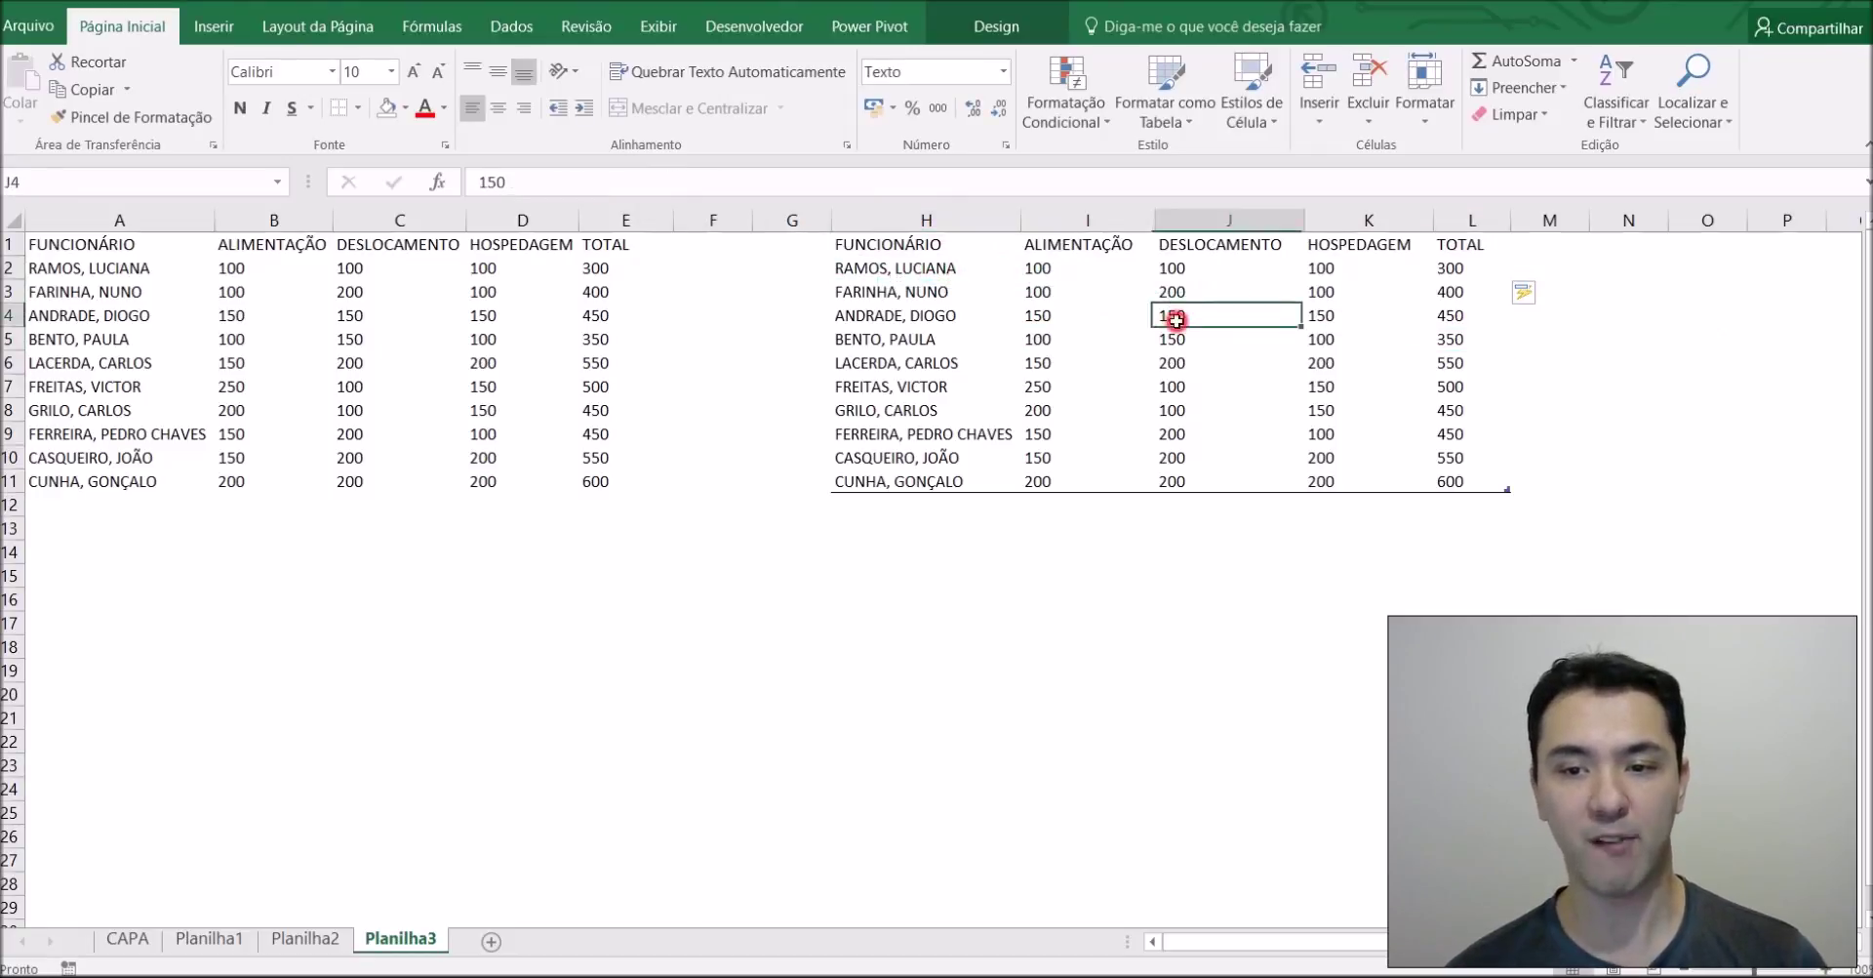
{"action": "left_click", "coordinate": [997, 29]}
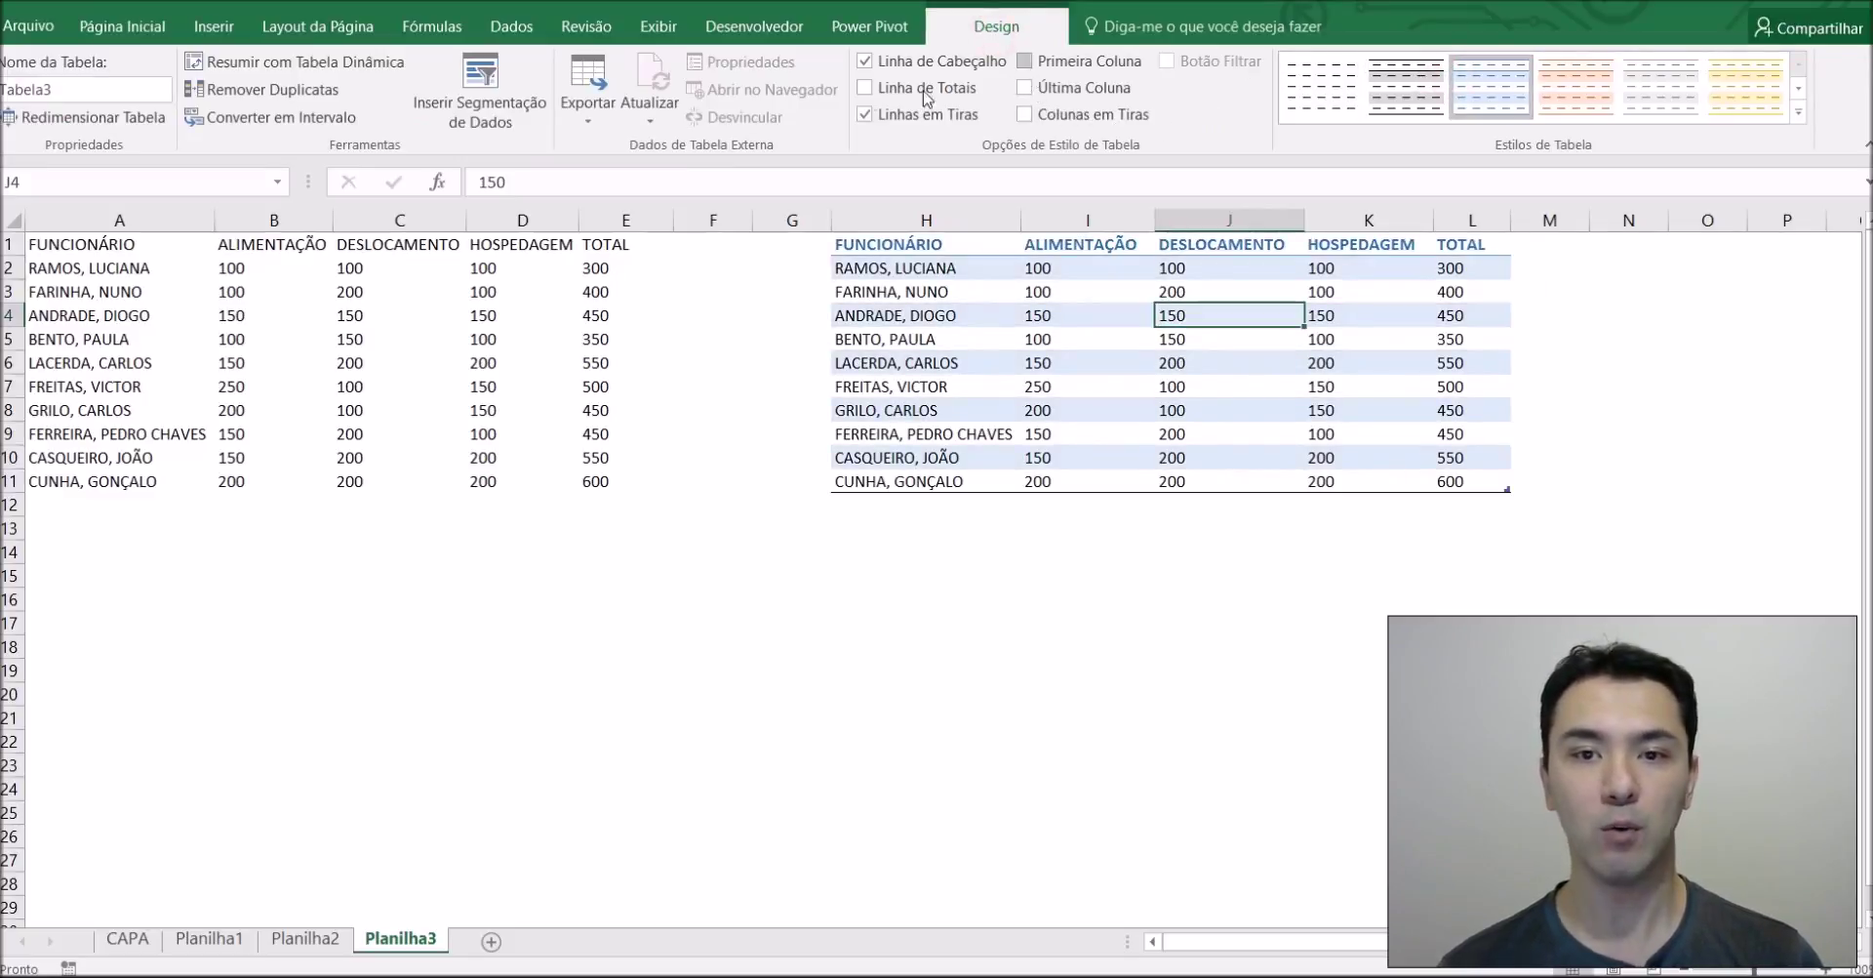
{"action": "left_click", "coordinate": [865, 87]}
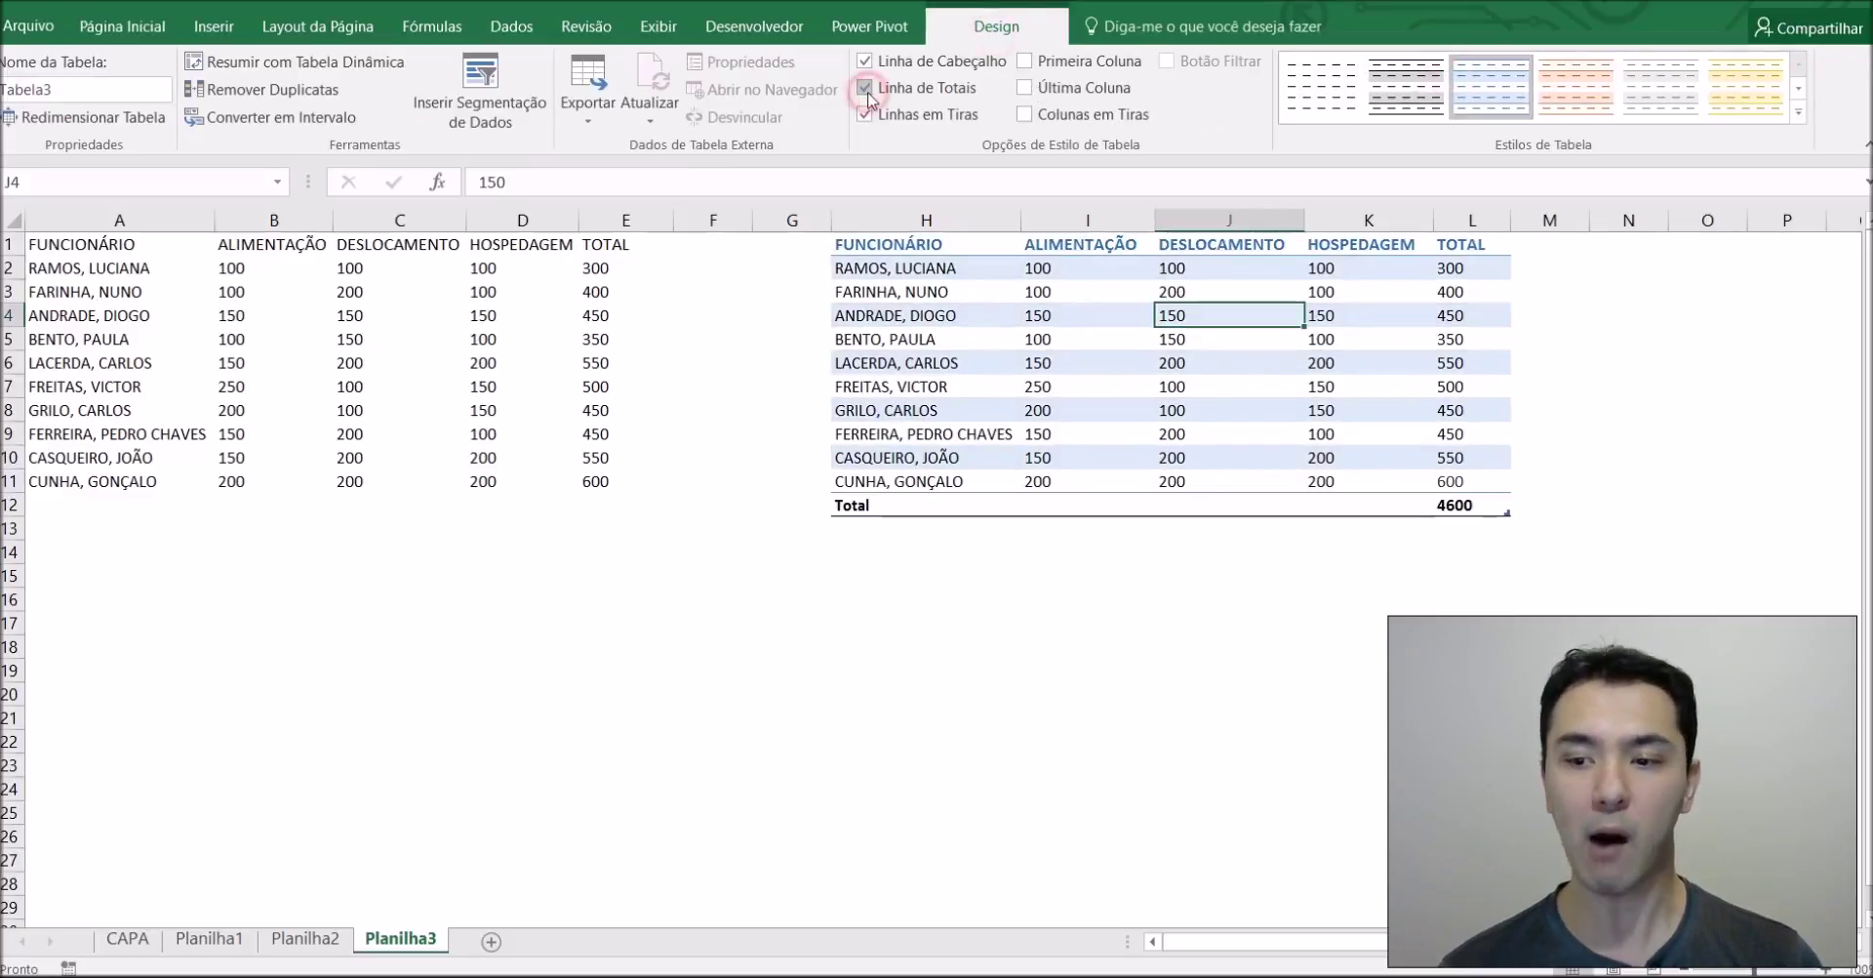
In the totals row, set ALIMENTAÇÃO to Média and DESLOCAMENTO to Máx
{"action": "left_click", "coordinate": [1024, 507]}
{"action": "left_click", "coordinate": [1168, 504]}
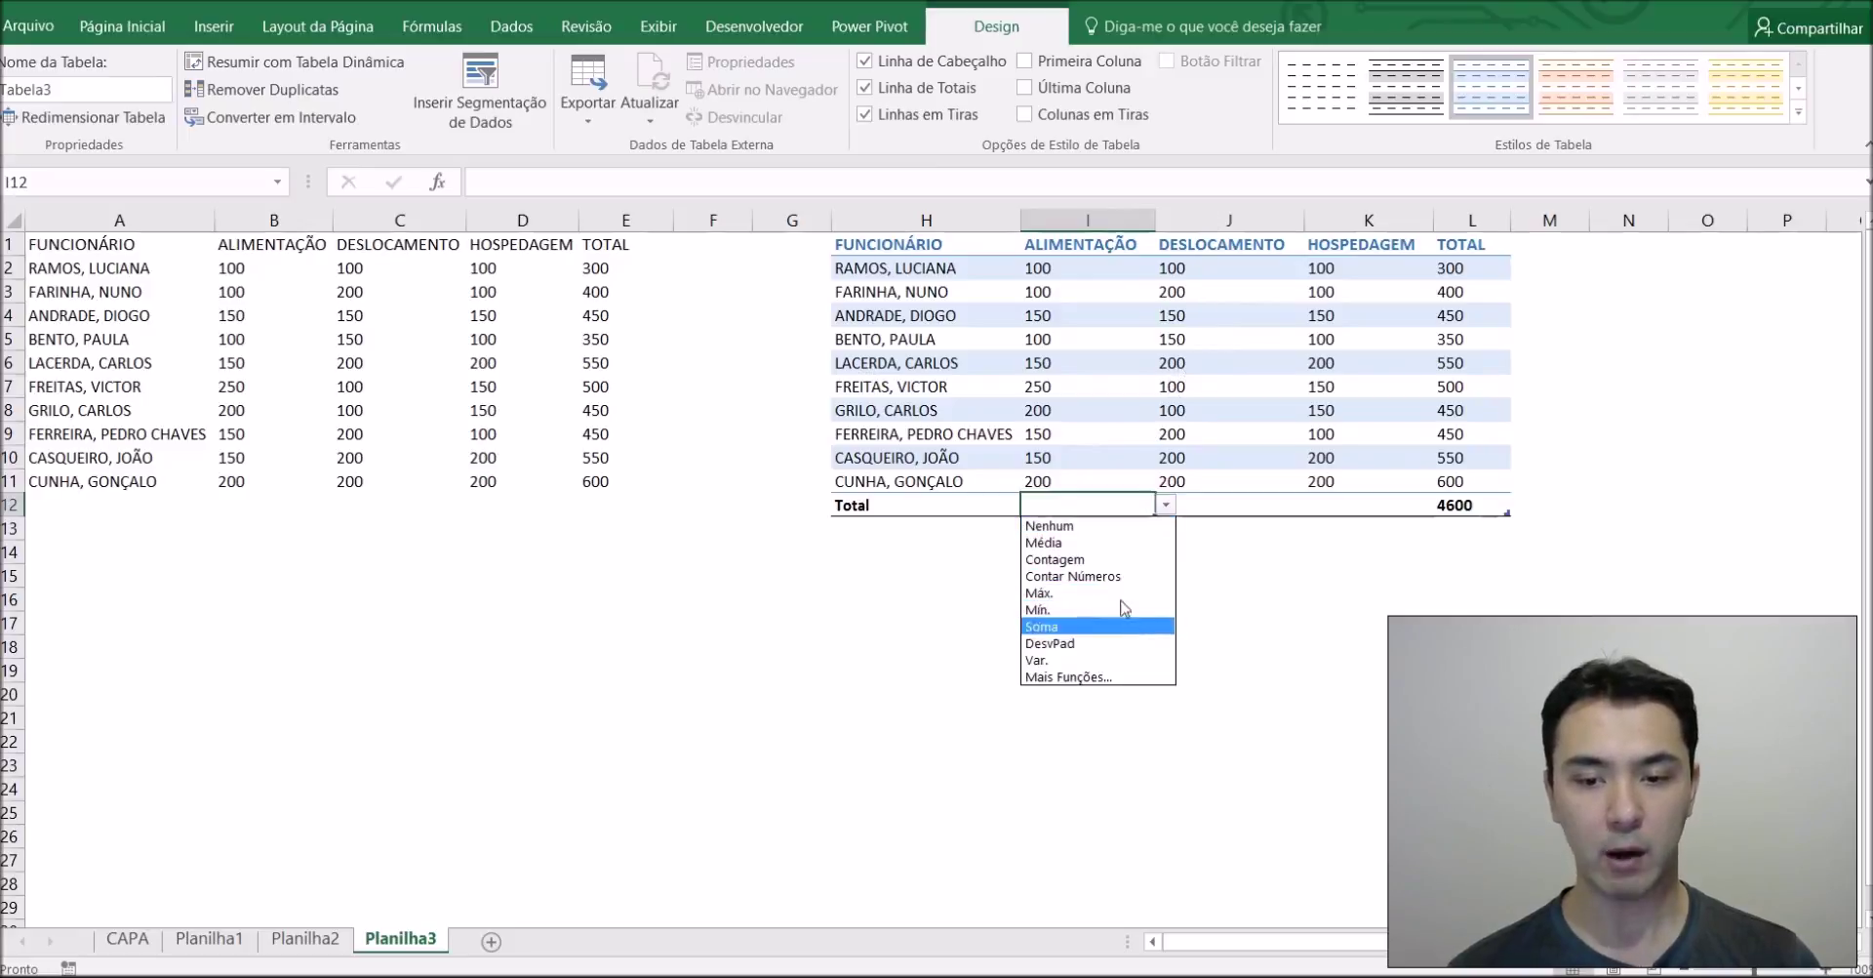
{"action": "left_click", "coordinate": [1110, 544]}
{"action": "left_click", "coordinate": [1231, 507]}
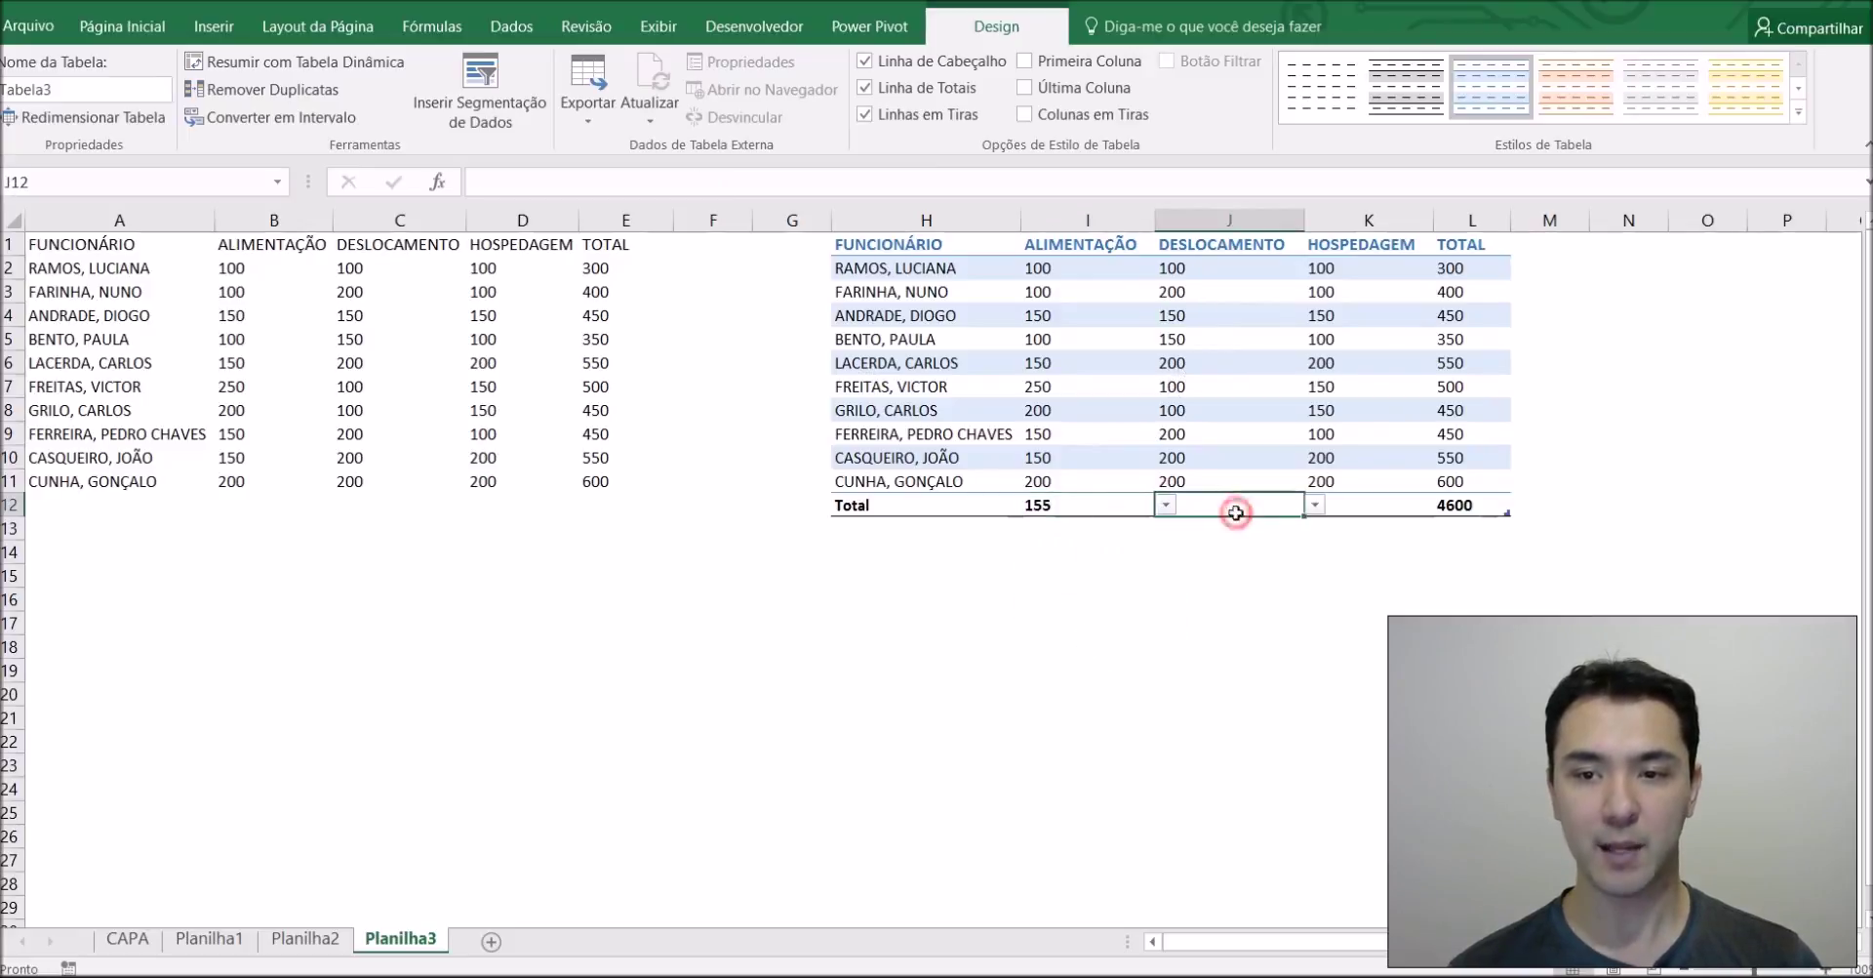
{"action": "left_click", "coordinate": [1315, 505]}
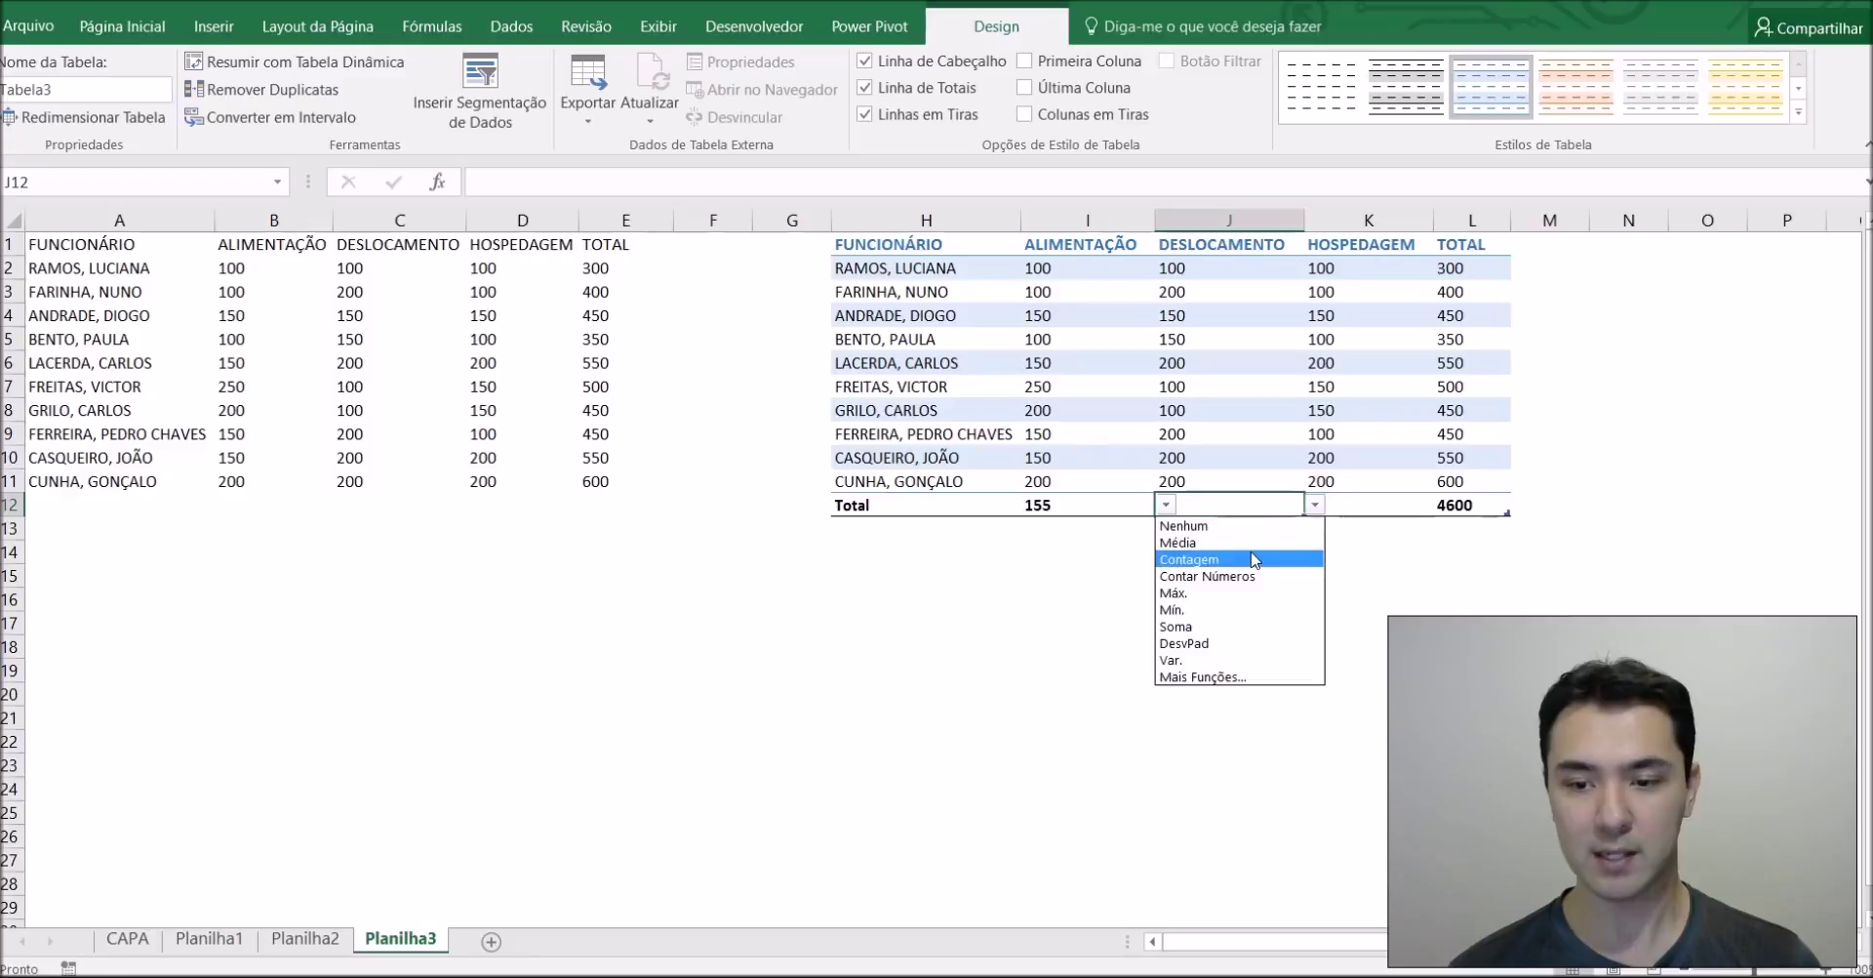
{"action": "left_click", "coordinate": [1217, 597]}
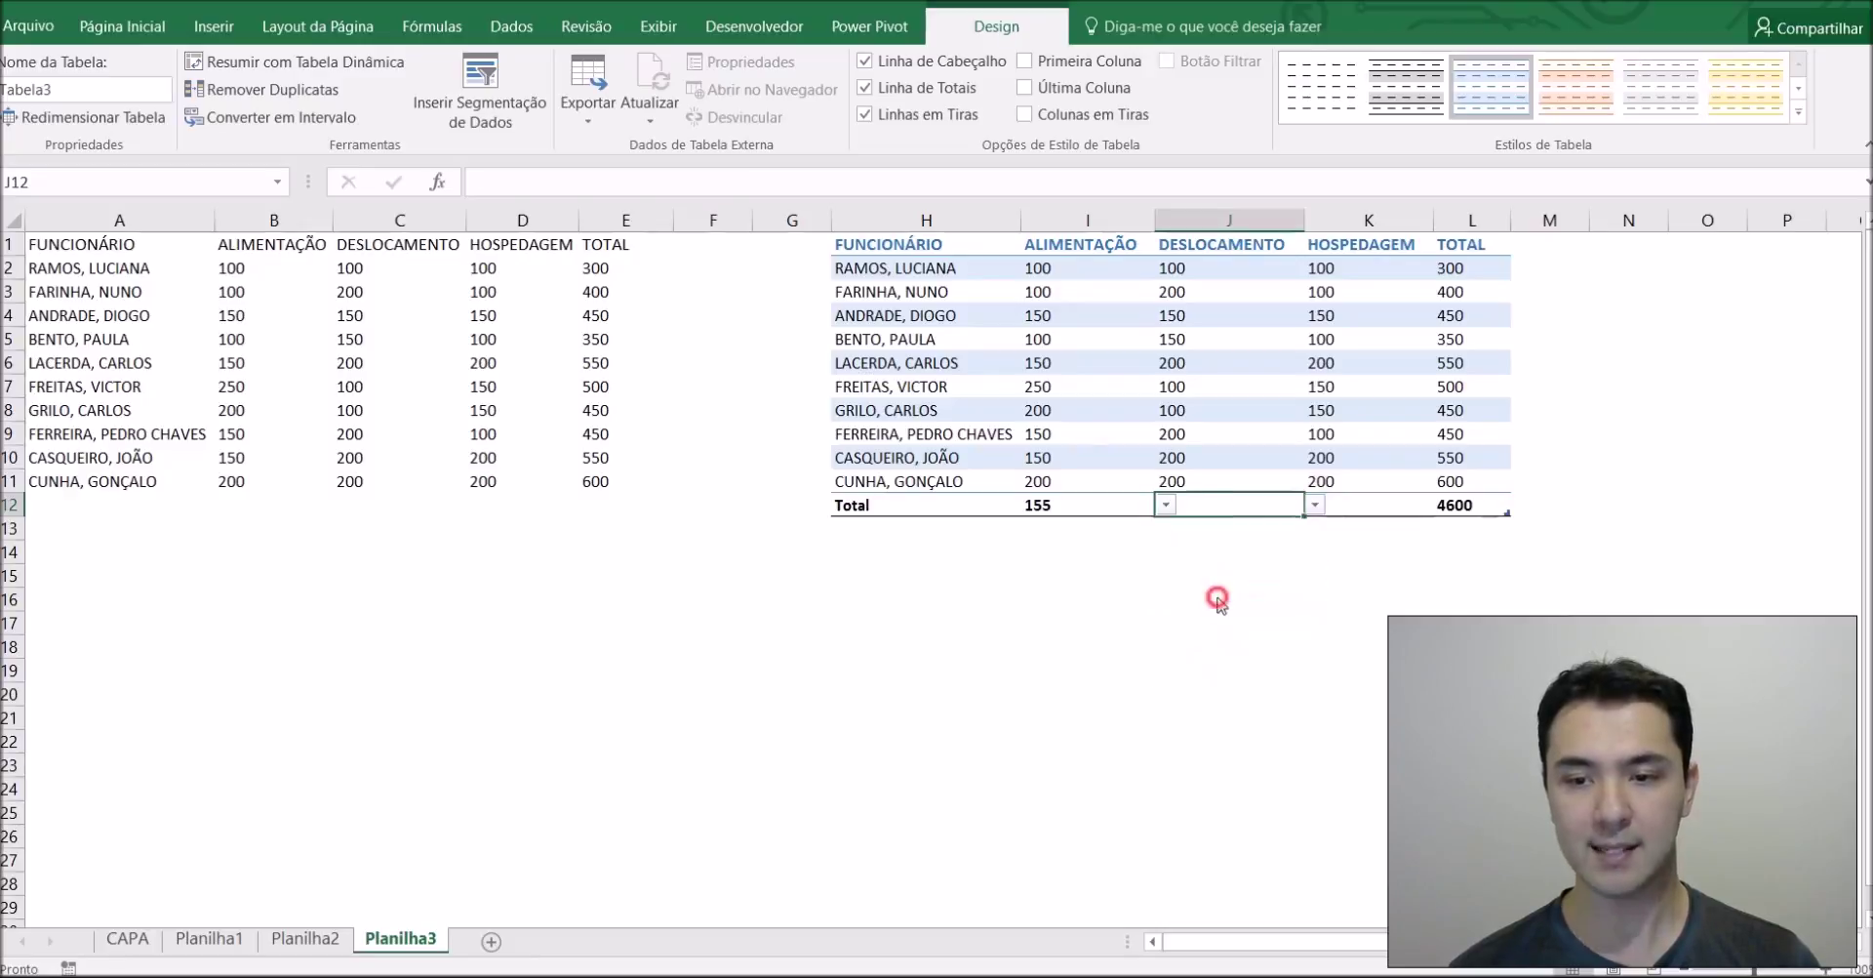
Set the HOSPEDAGEM cell in the totals row to the Mín. function
{"action": "left_click", "coordinate": [1364, 503]}
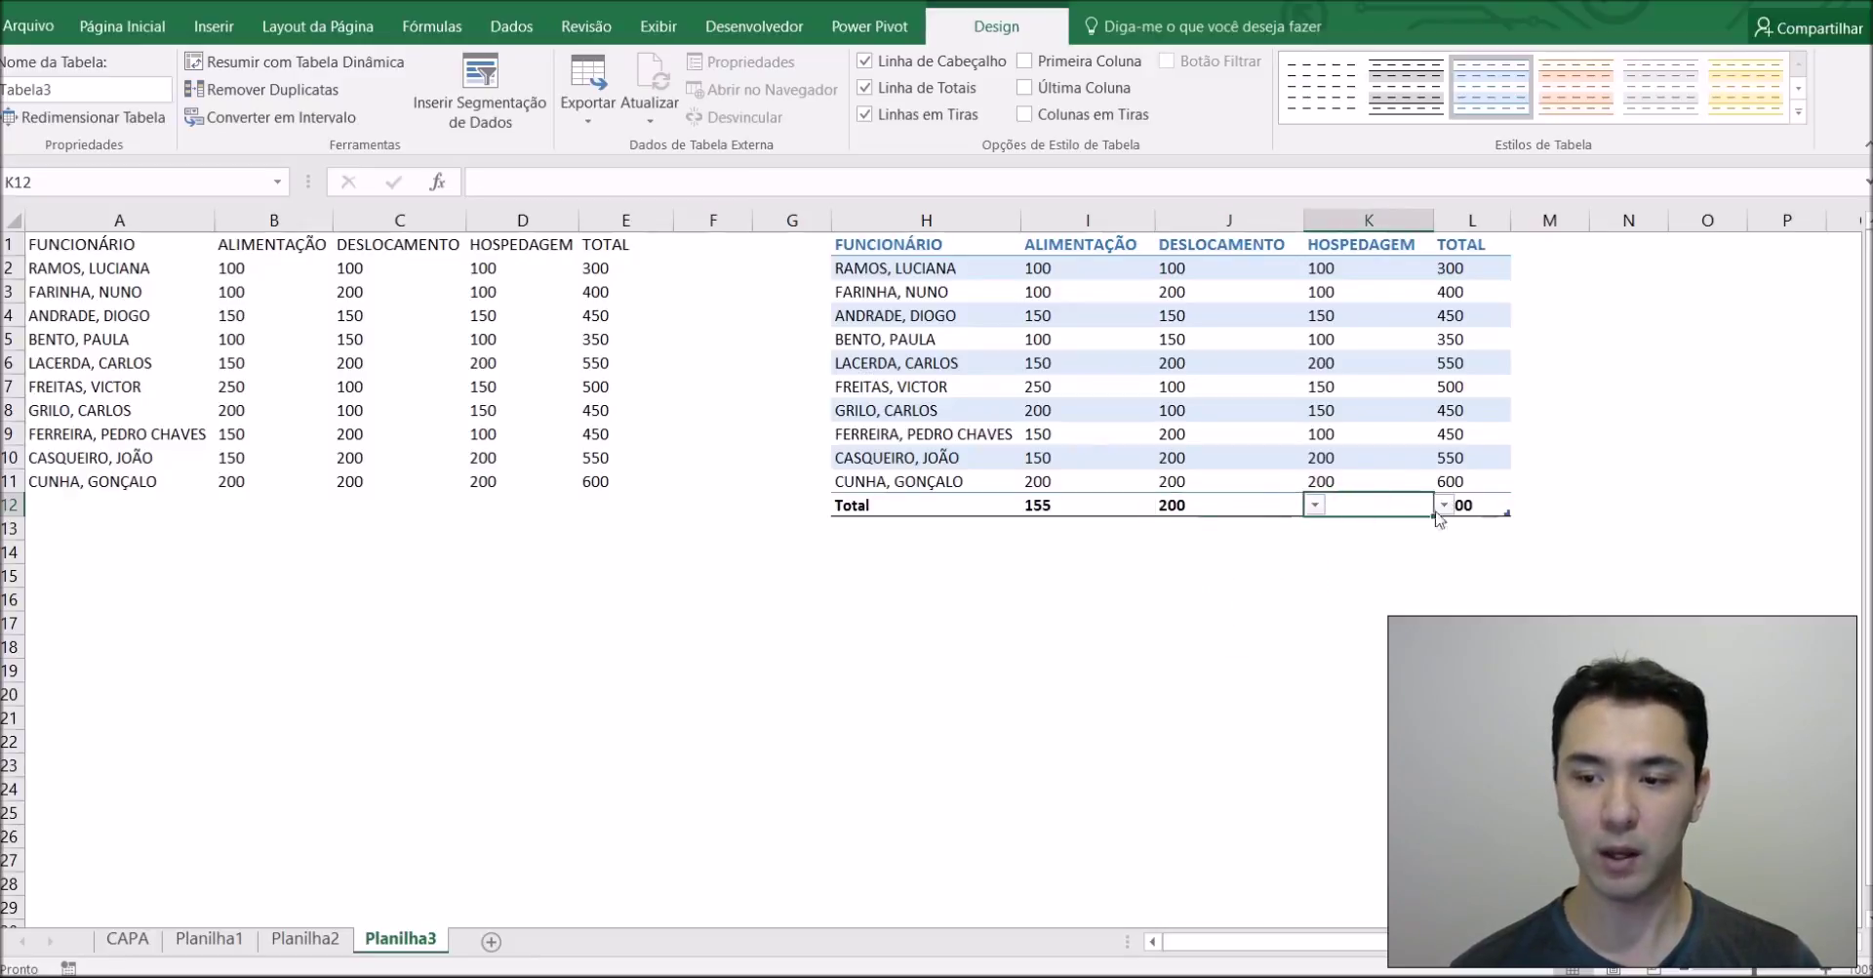
{"action": "left_click", "coordinate": [1315, 504]}
{"action": "left_click", "coordinate": [1381, 624]}
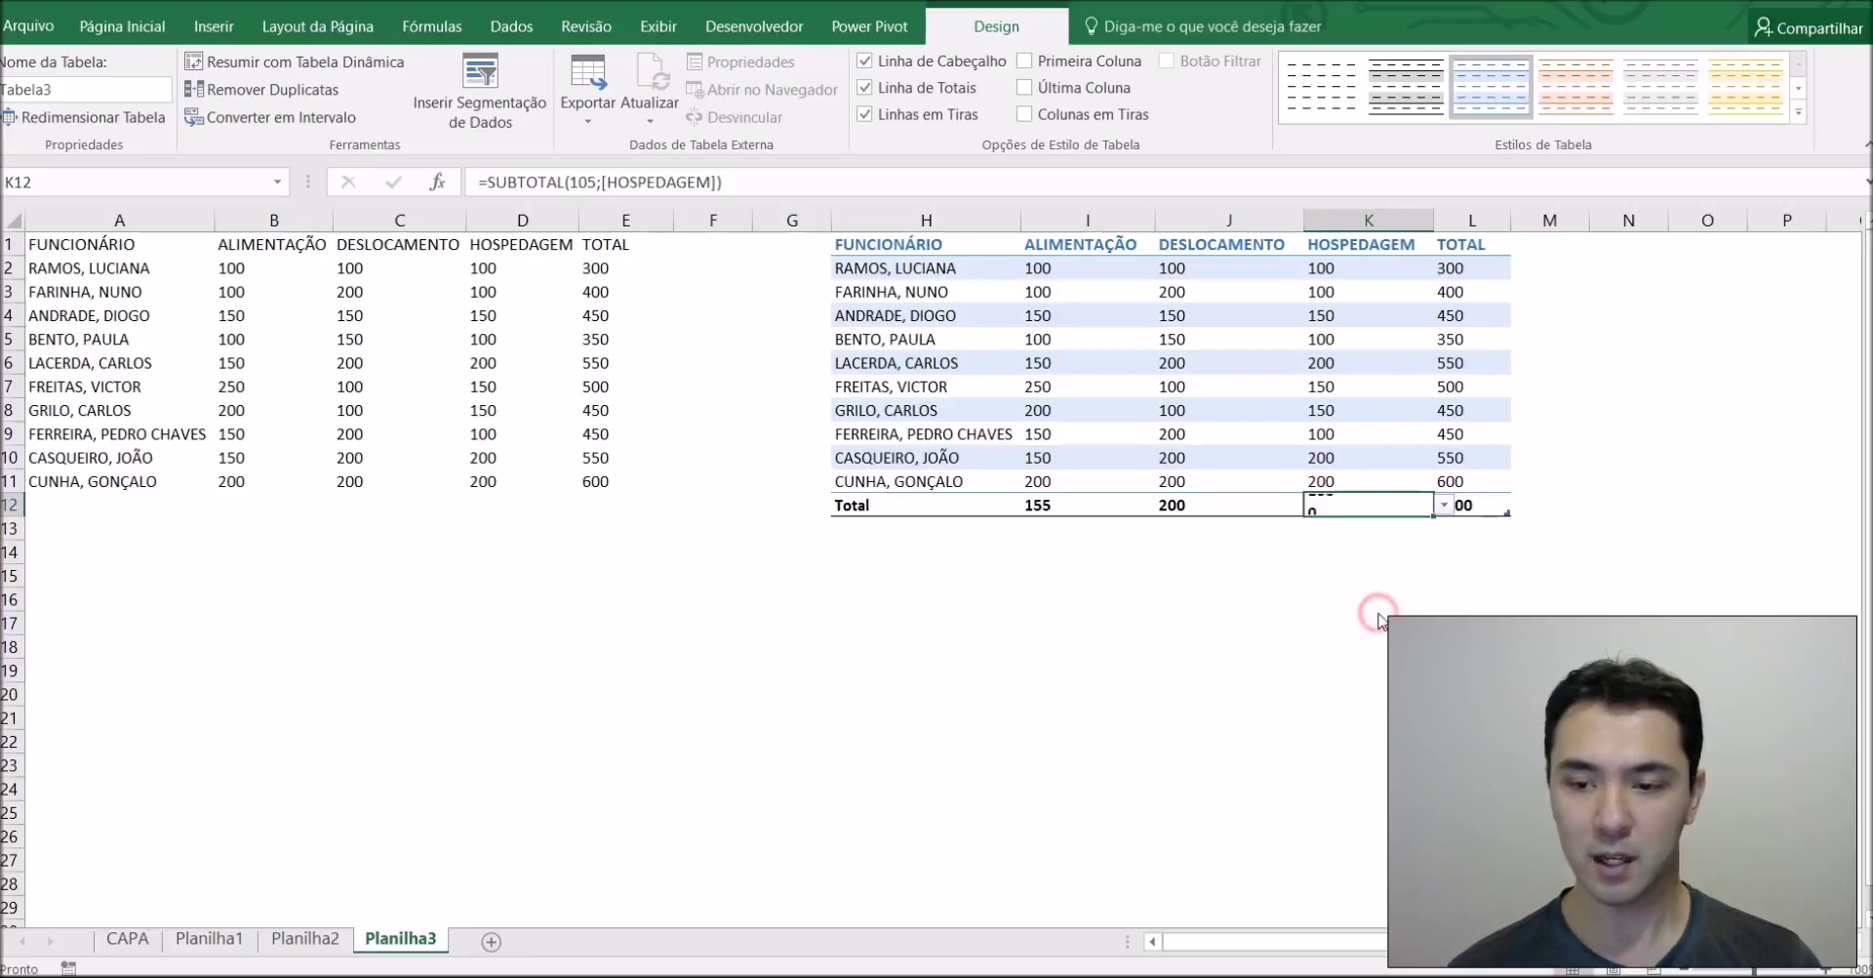
{"action": "left_click", "coordinate": [1213, 566]}
Widen column L slightly and review the summary functions offered for the TOTAL column's totals cell without changing it
{"action": "left_click", "coordinate": [1483, 505]}
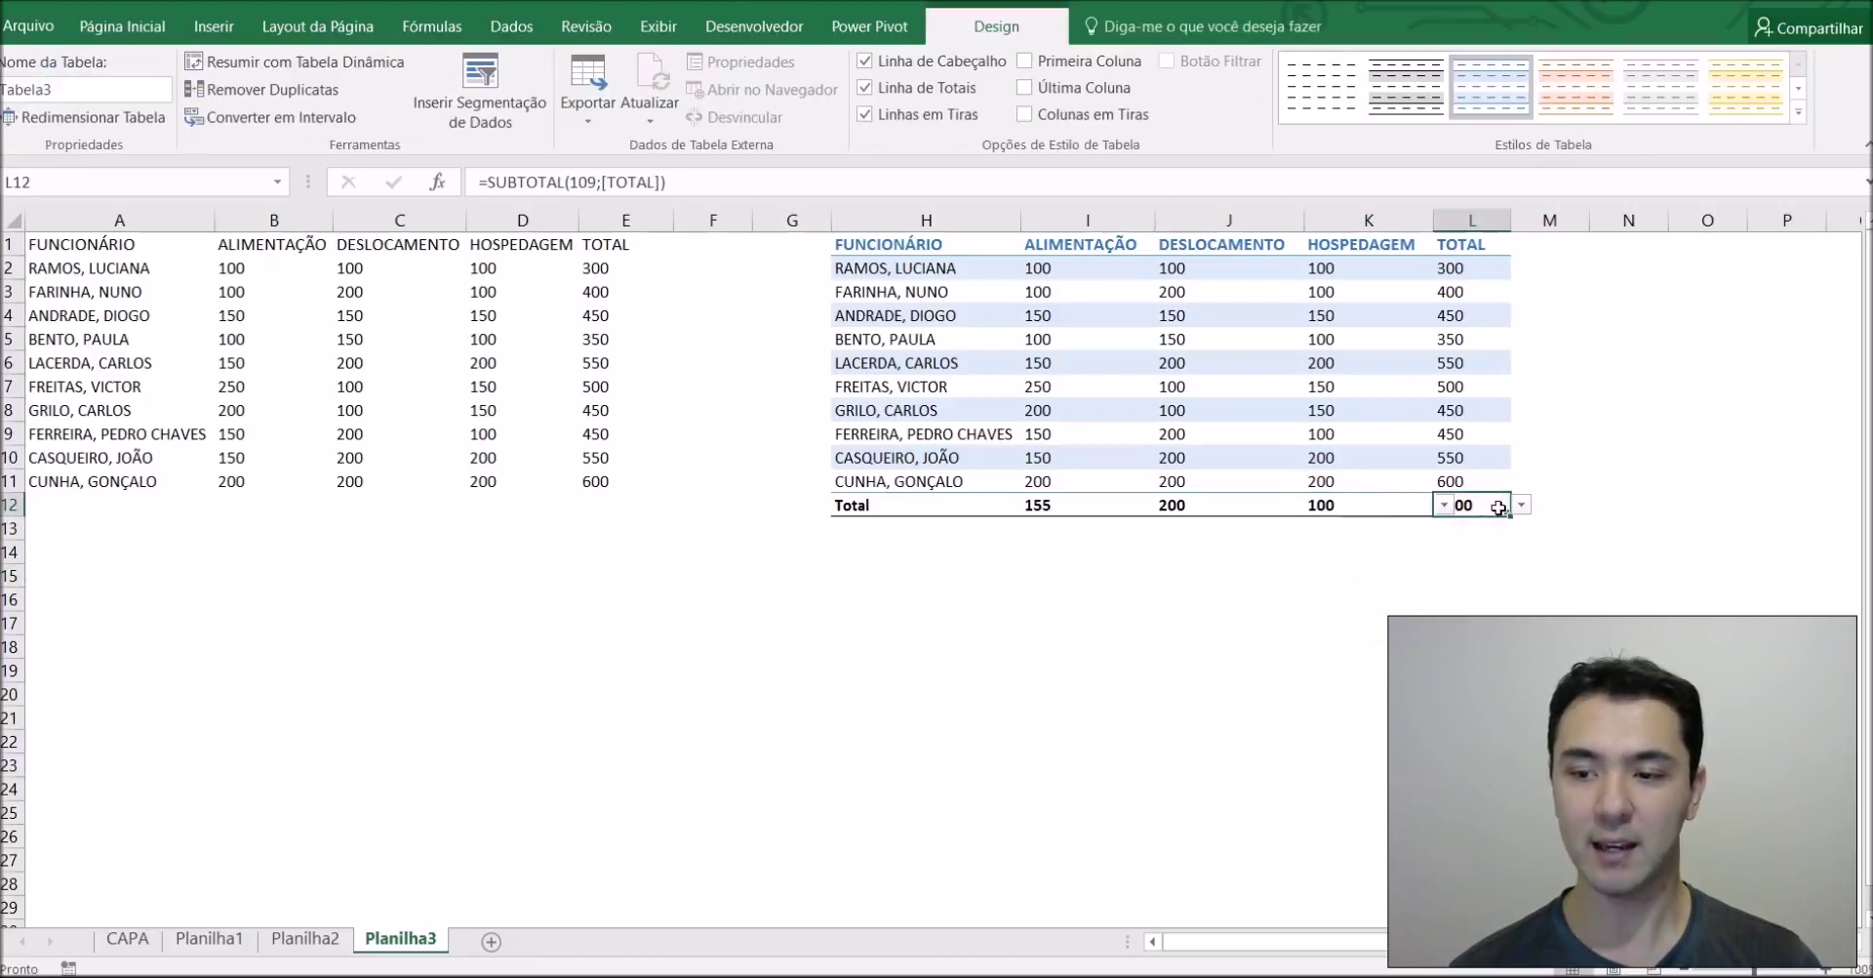
{"action": "left_click_drag", "start_coordinate": [1511, 222], "coordinate": [1544, 221]}
{"action": "left_click", "coordinate": [1551, 504]}
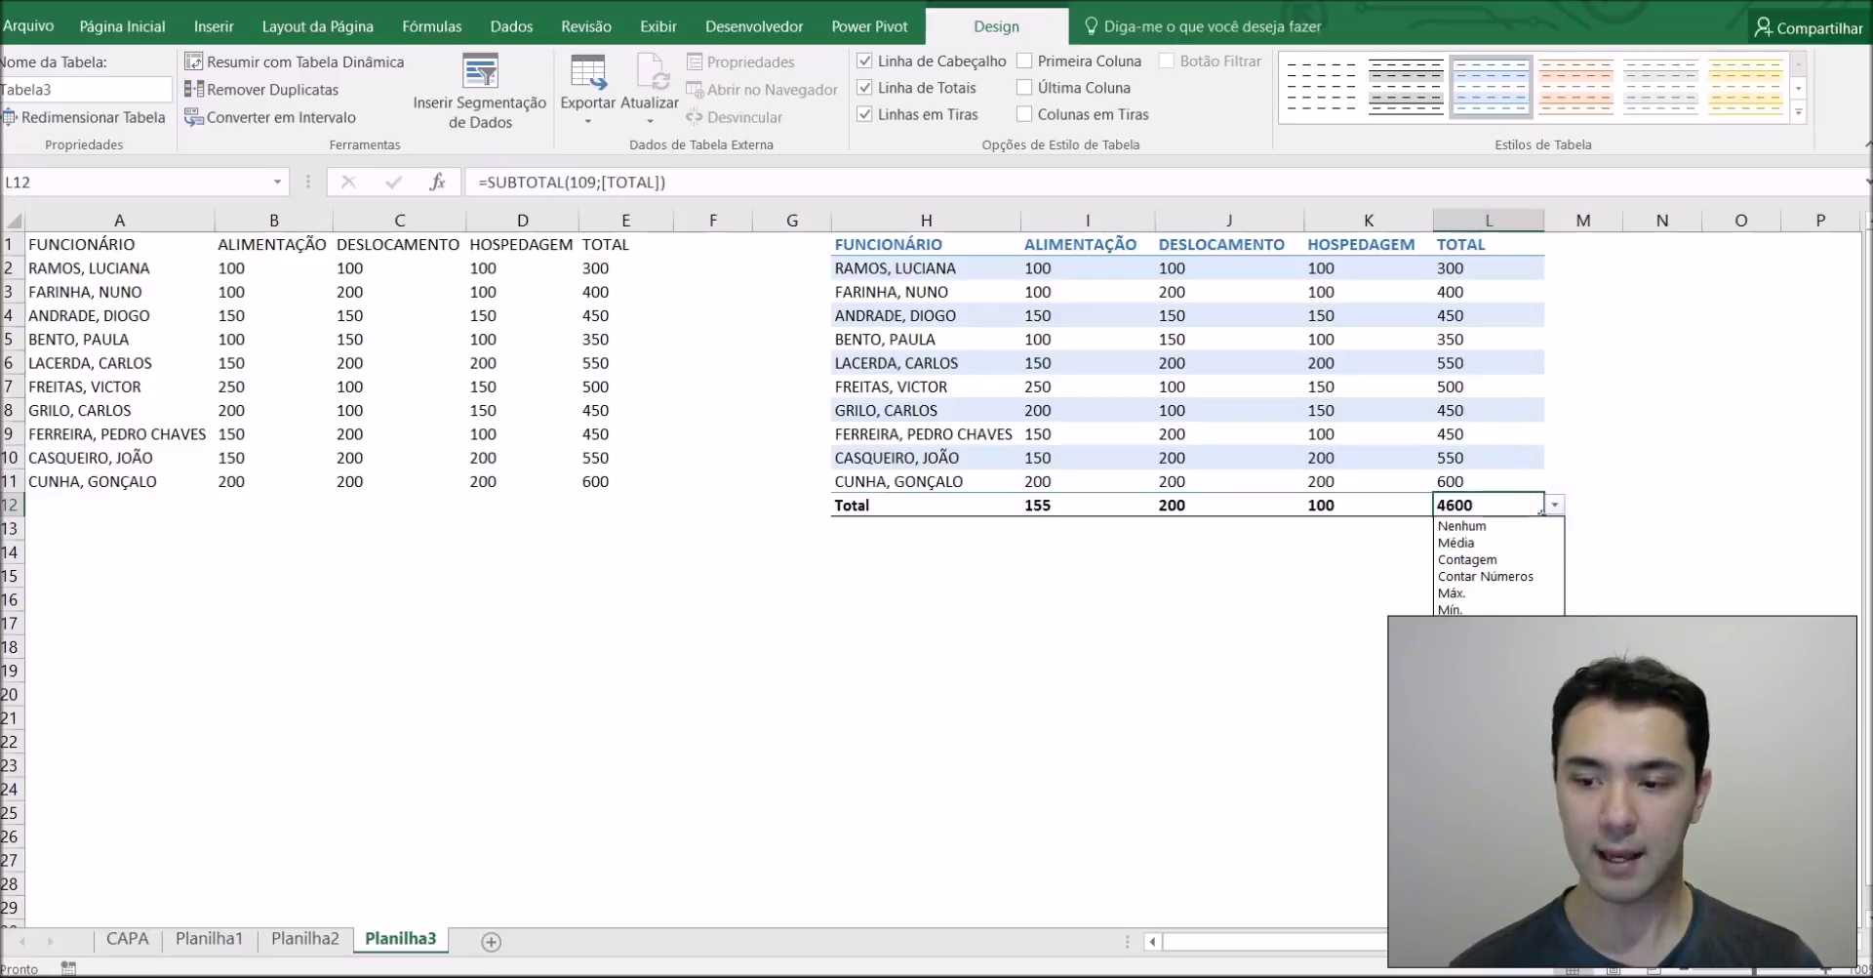
{"action": "key", "text": "Escape"}
{"action": "left_click", "coordinate": [1379, 504]}
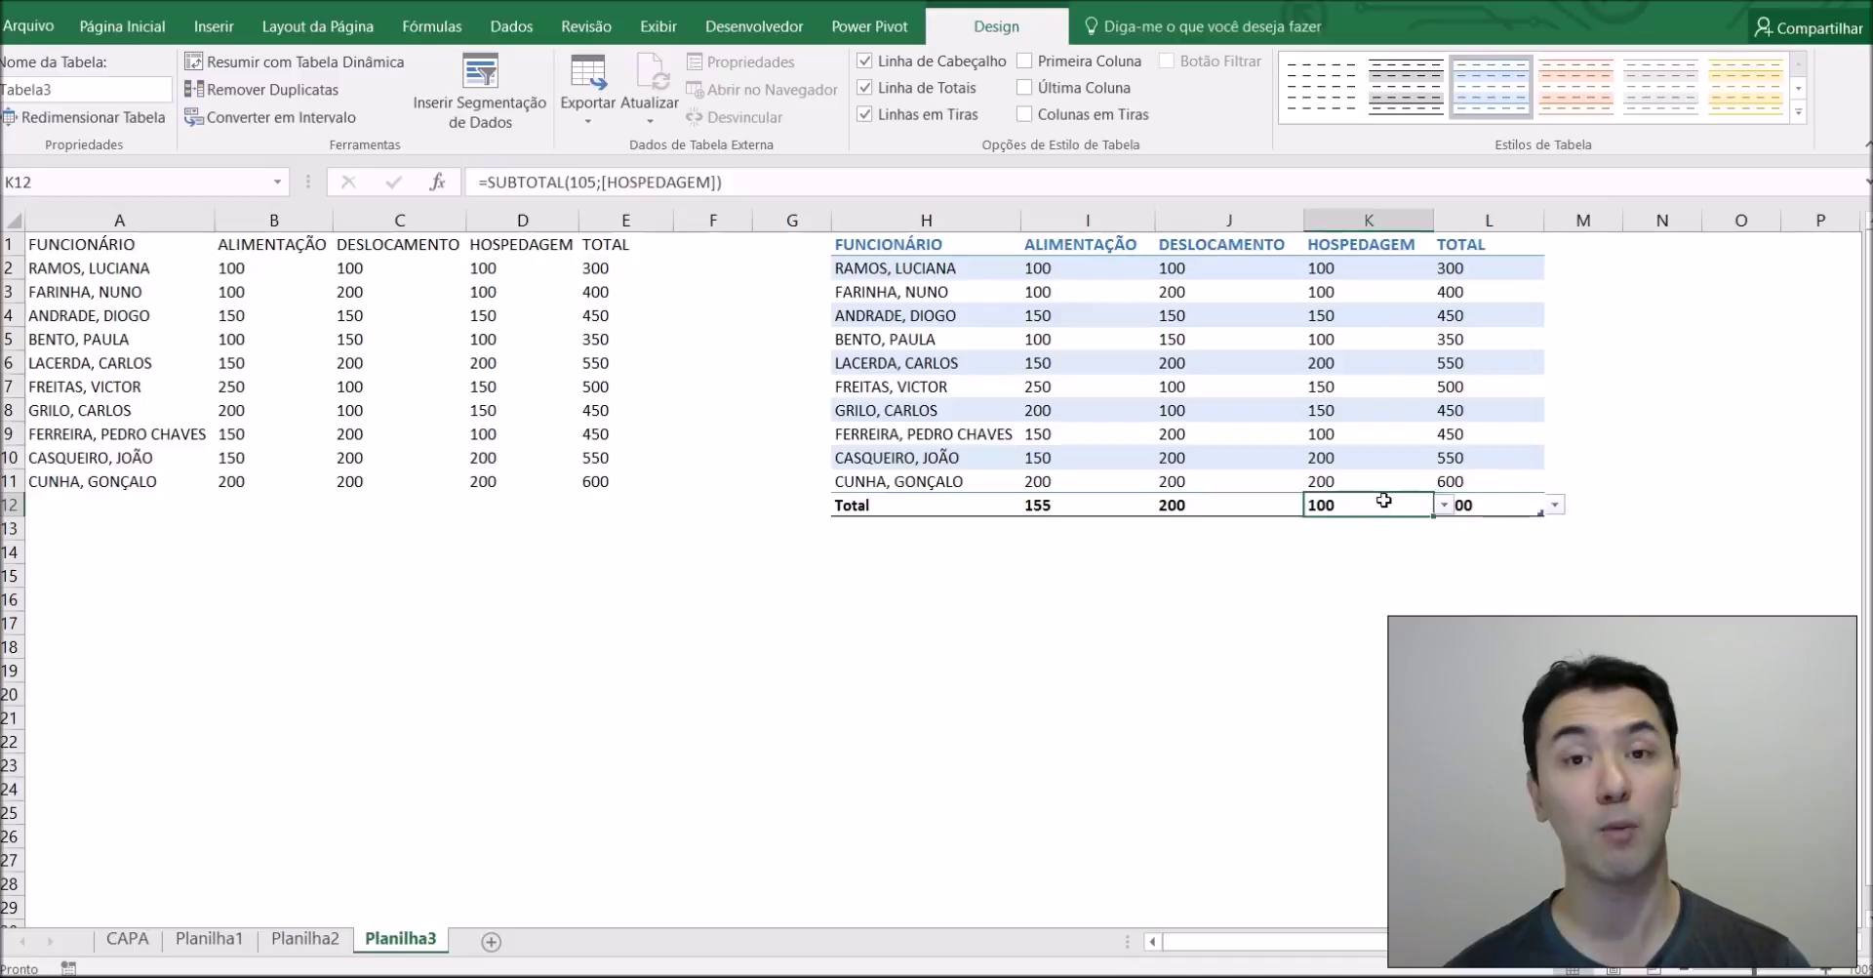
Add an empty row 12 to the table above its totals row, continuing from the last data cell L11
{"action": "left_click", "coordinate": [1518, 505]}
{"action": "key", "text": "Right"}
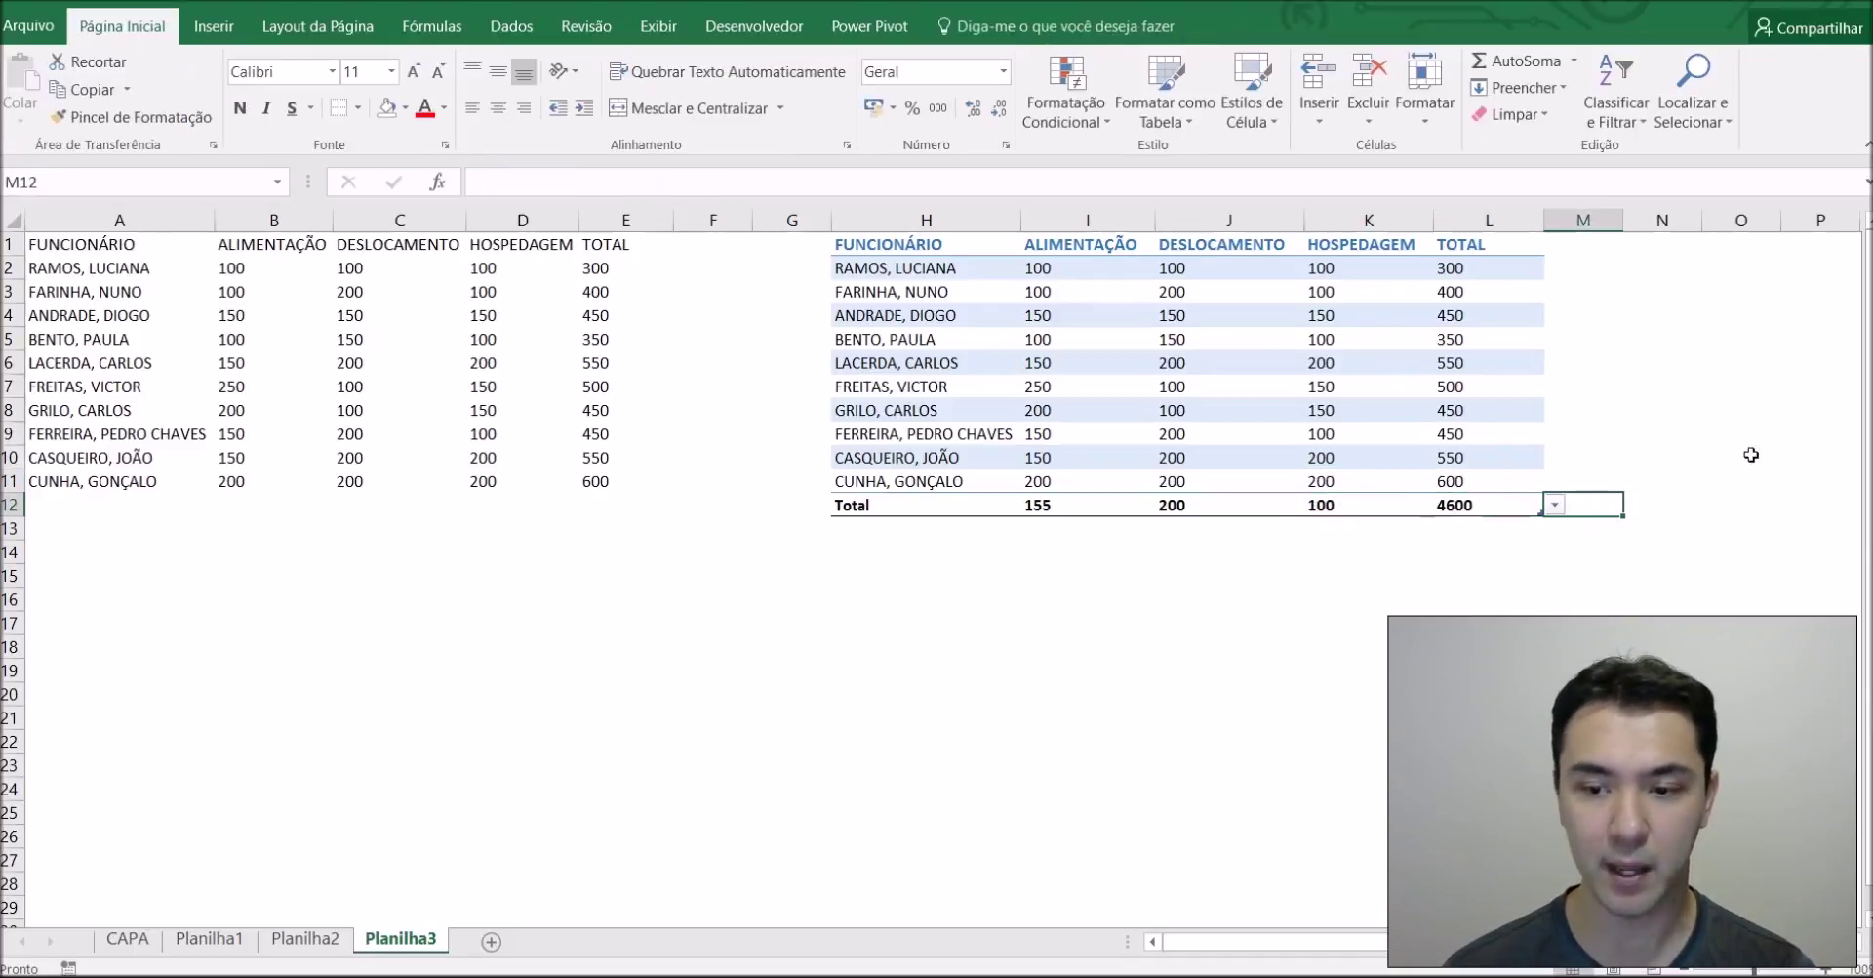
{"action": "left_click", "coordinate": [1505, 501]}
{"action": "left_click", "coordinate": [1504, 480]}
{"action": "key", "text": "Tab"}
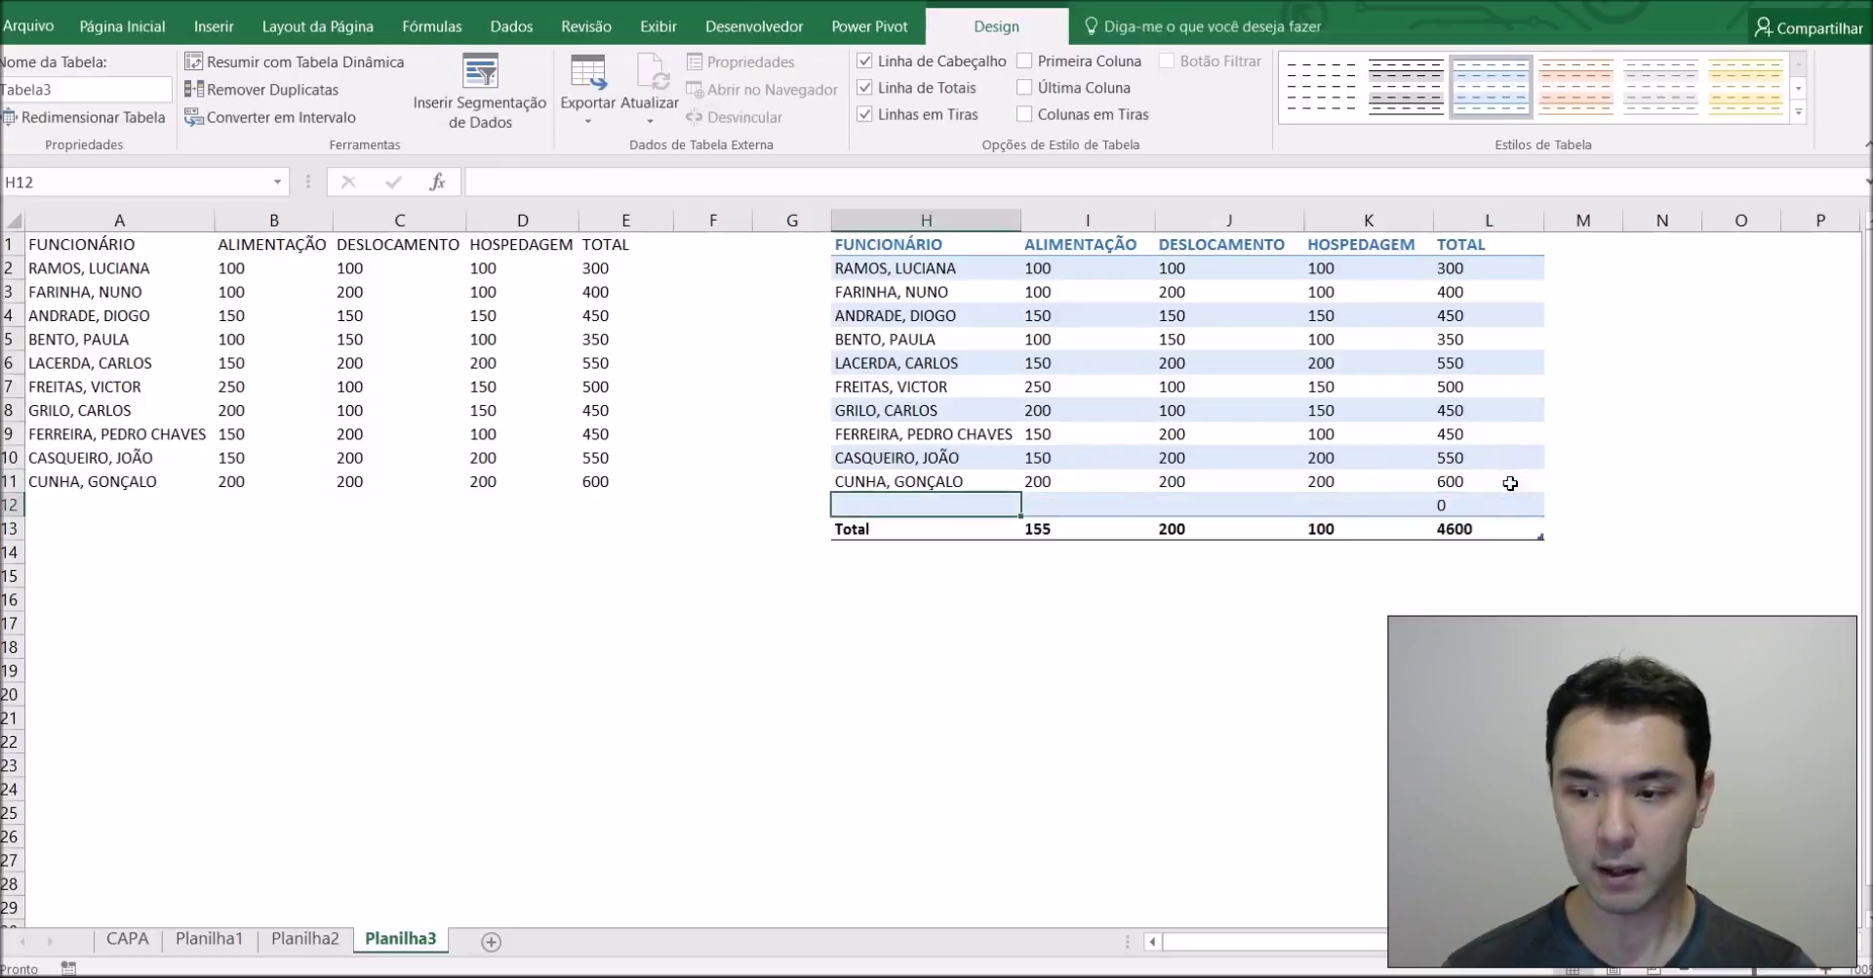
Extend the table by three more empty rows, 13 through 15, above the totals row, and select the TOTAL cell in row 12
{"action": "left_click", "coordinate": [1024, 527]}
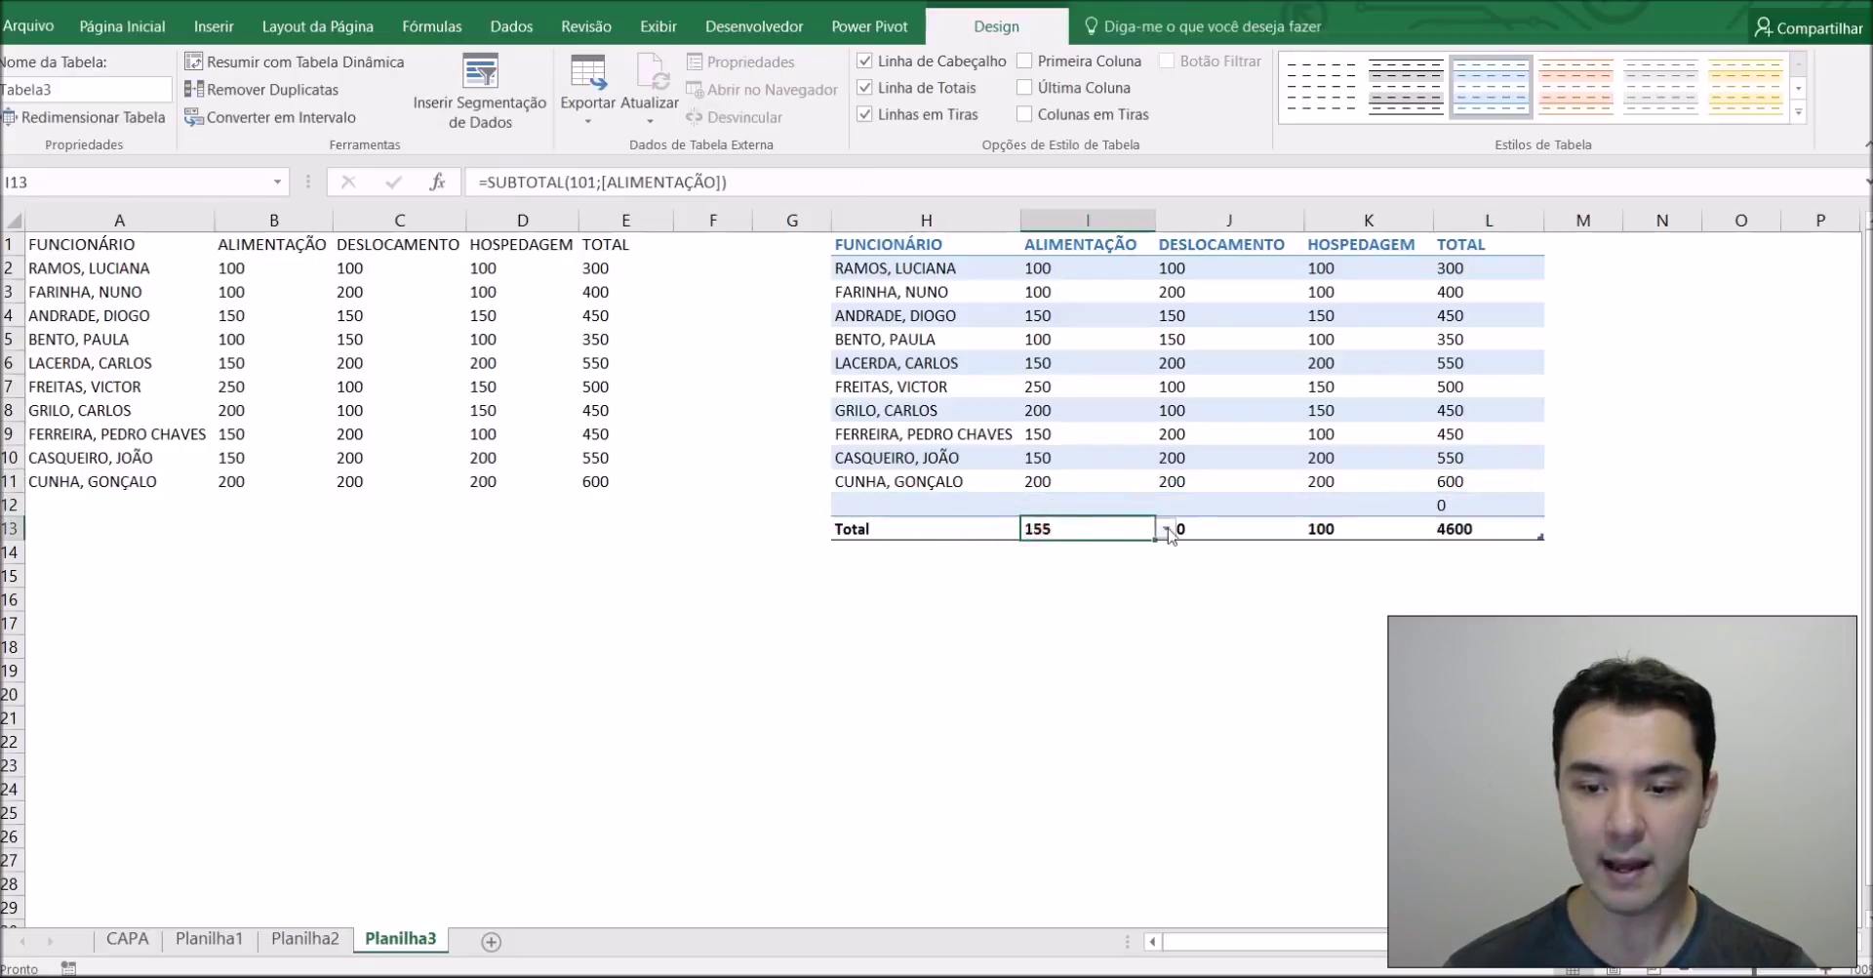
{"action": "left_click", "coordinate": [1059, 502]}
{"action": "key", "text": "Right"}
{"action": "key", "text": "Right"}
{"action": "key", "text": "Tab"}
{"action": "key", "text": "Tab"}
{"action": "key", "text": "Tab"}
{"action": "key", "text": "Tab"}
{"action": "key", "text": "Tab"}
{"action": "key", "text": "Tab"}
{"action": "key", "text": "Tab"}
{"action": "key", "text": "Tab"}
{"action": "key", "text": "Tab"}
{"action": "key", "text": "Tab"}
{"action": "key", "text": "Tab"}
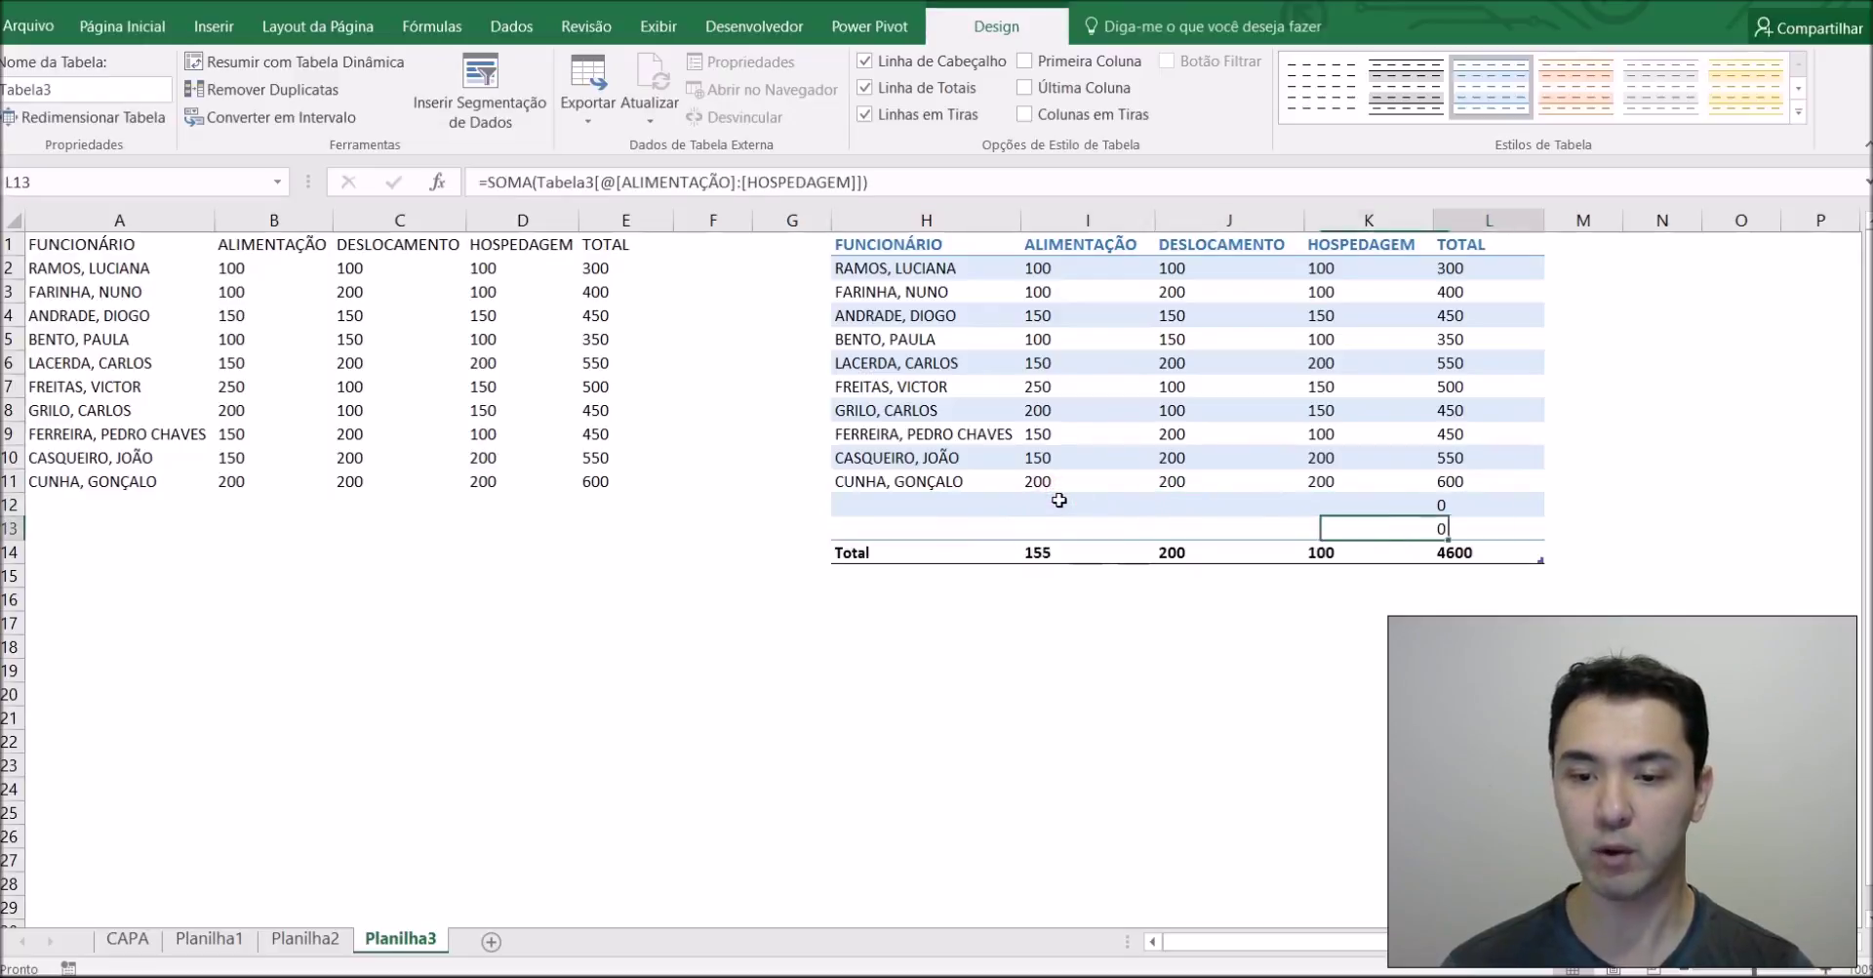
{"action": "key", "text": "Tab"}
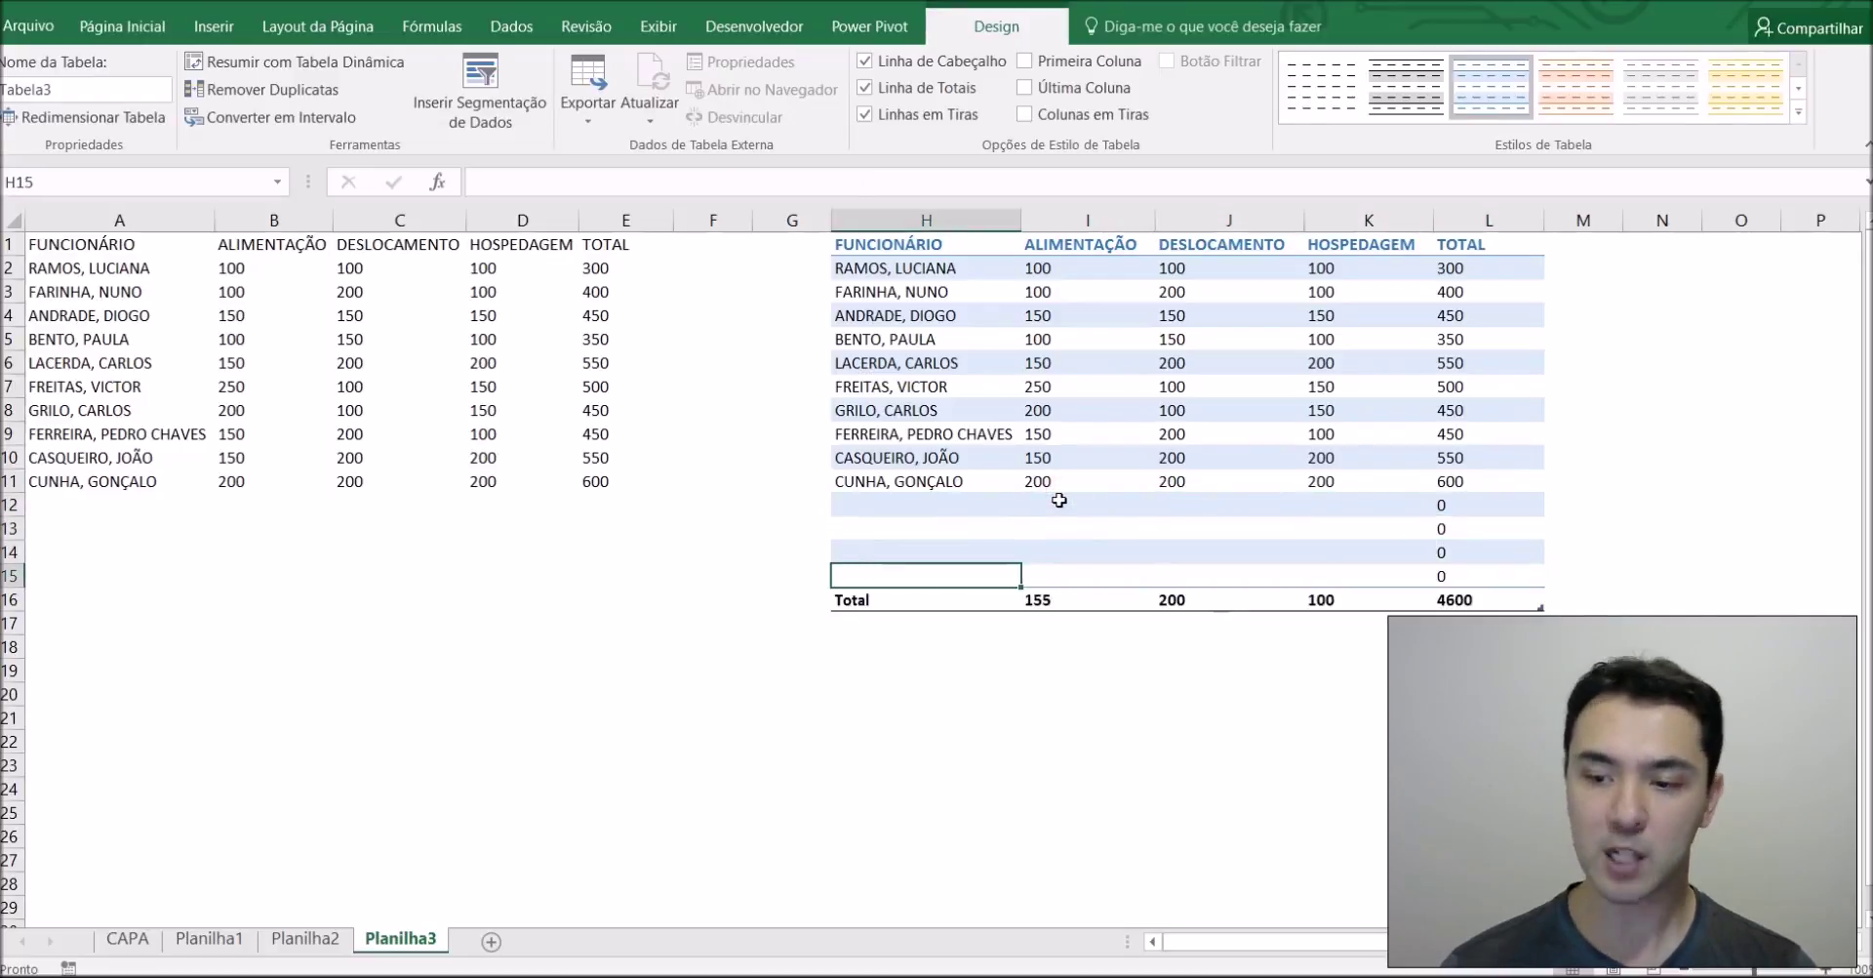
{"action": "left_click", "coordinate": [1499, 506]}
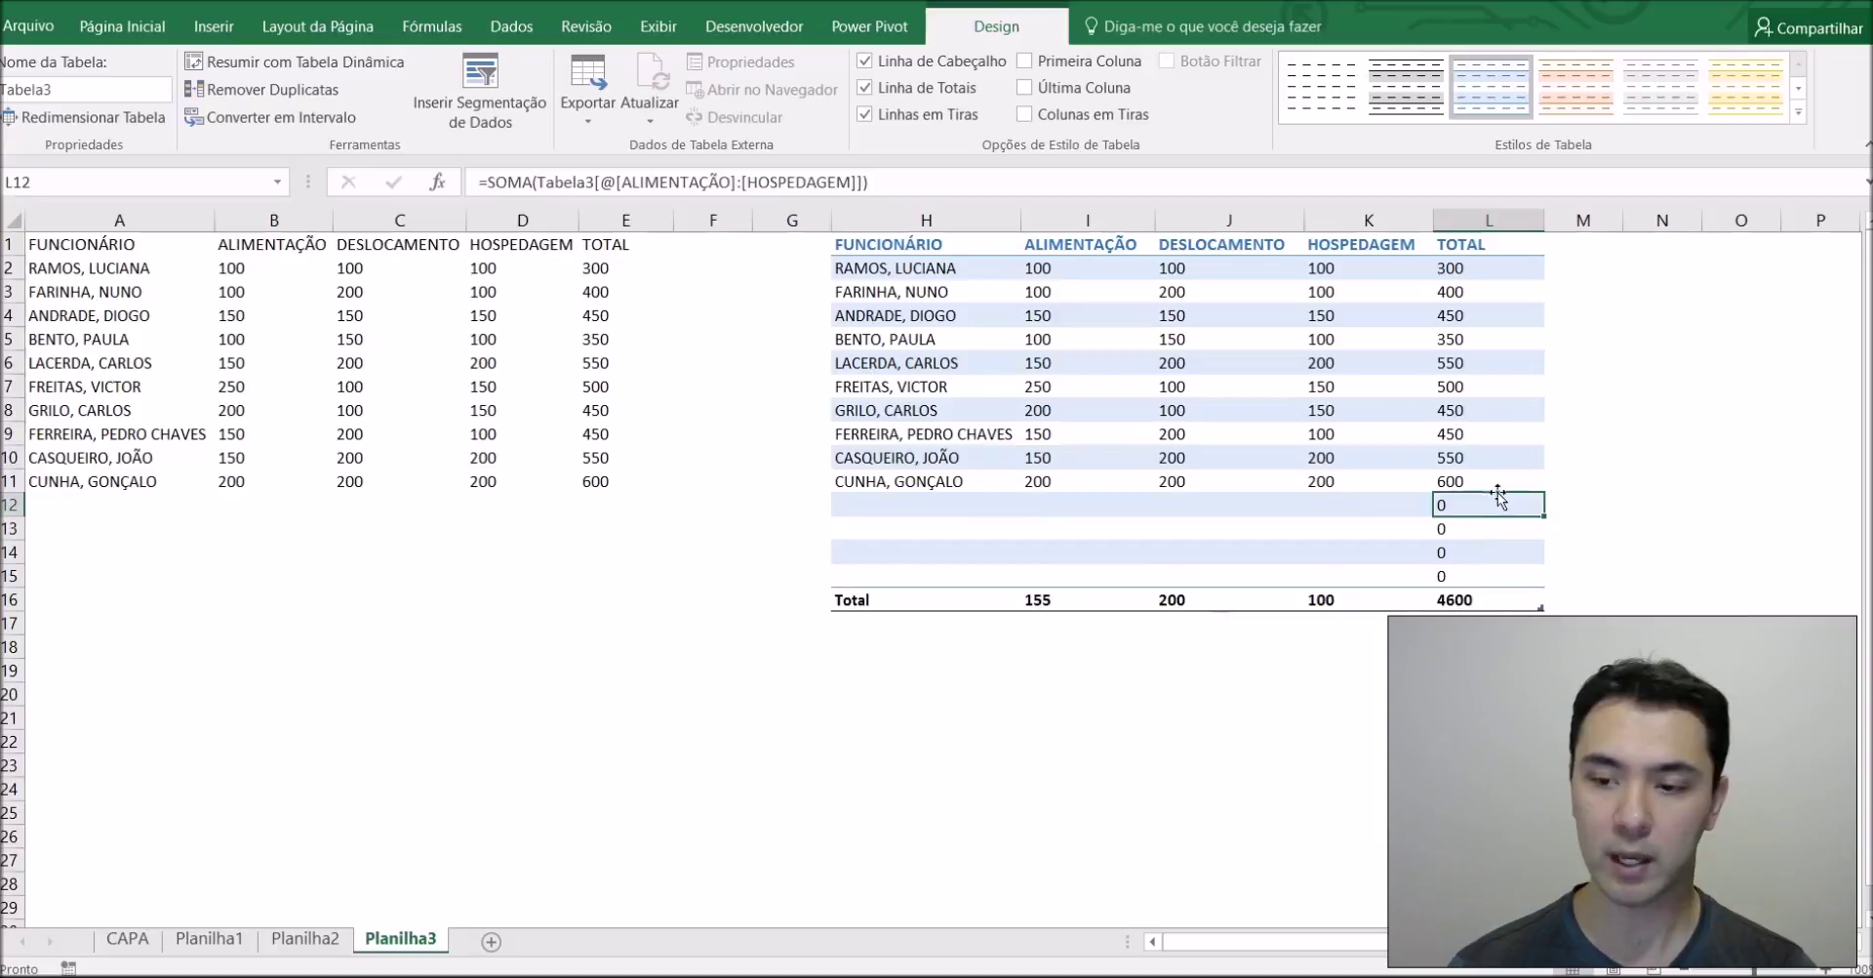
Enter 200 in the ALIMENTAÇÃO cell of row 12 in the blue table
{"action": "left_click", "coordinate": [1043, 506]}
{"action": "type", "text": "200"}
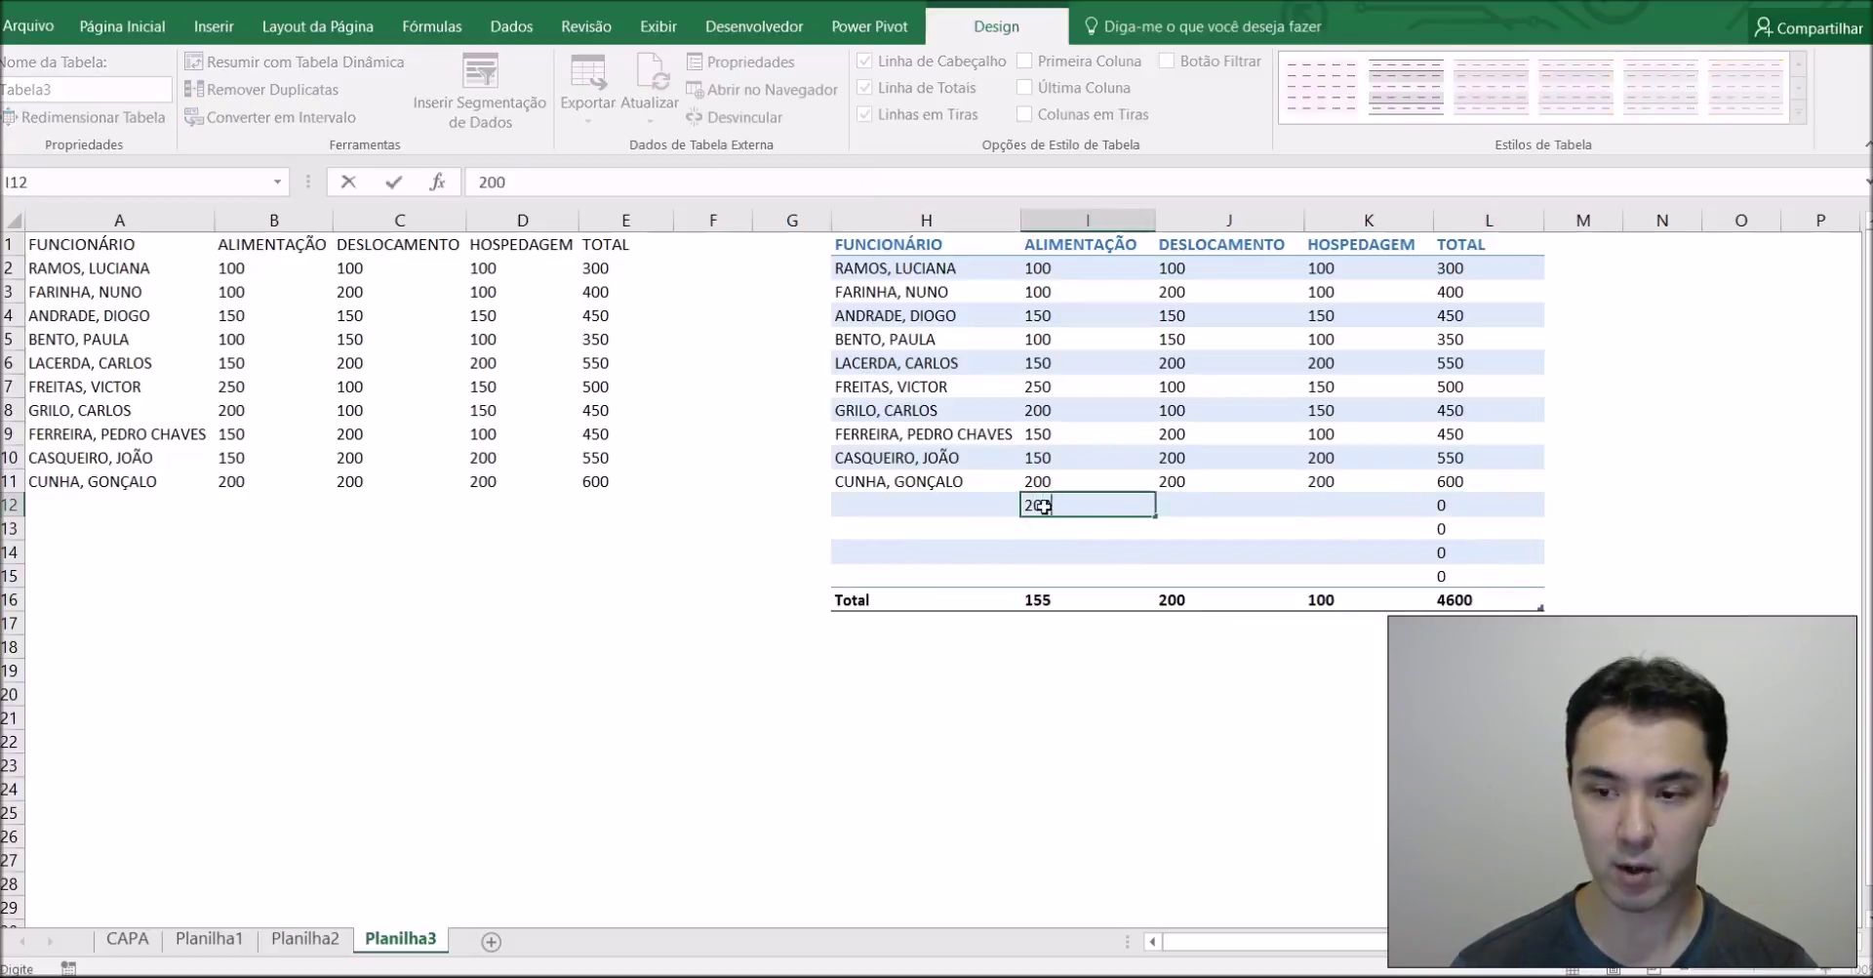
{"action": "key", "text": "Return"}
{"action": "key", "text": "Up"}
{"action": "key", "text": "Up"}
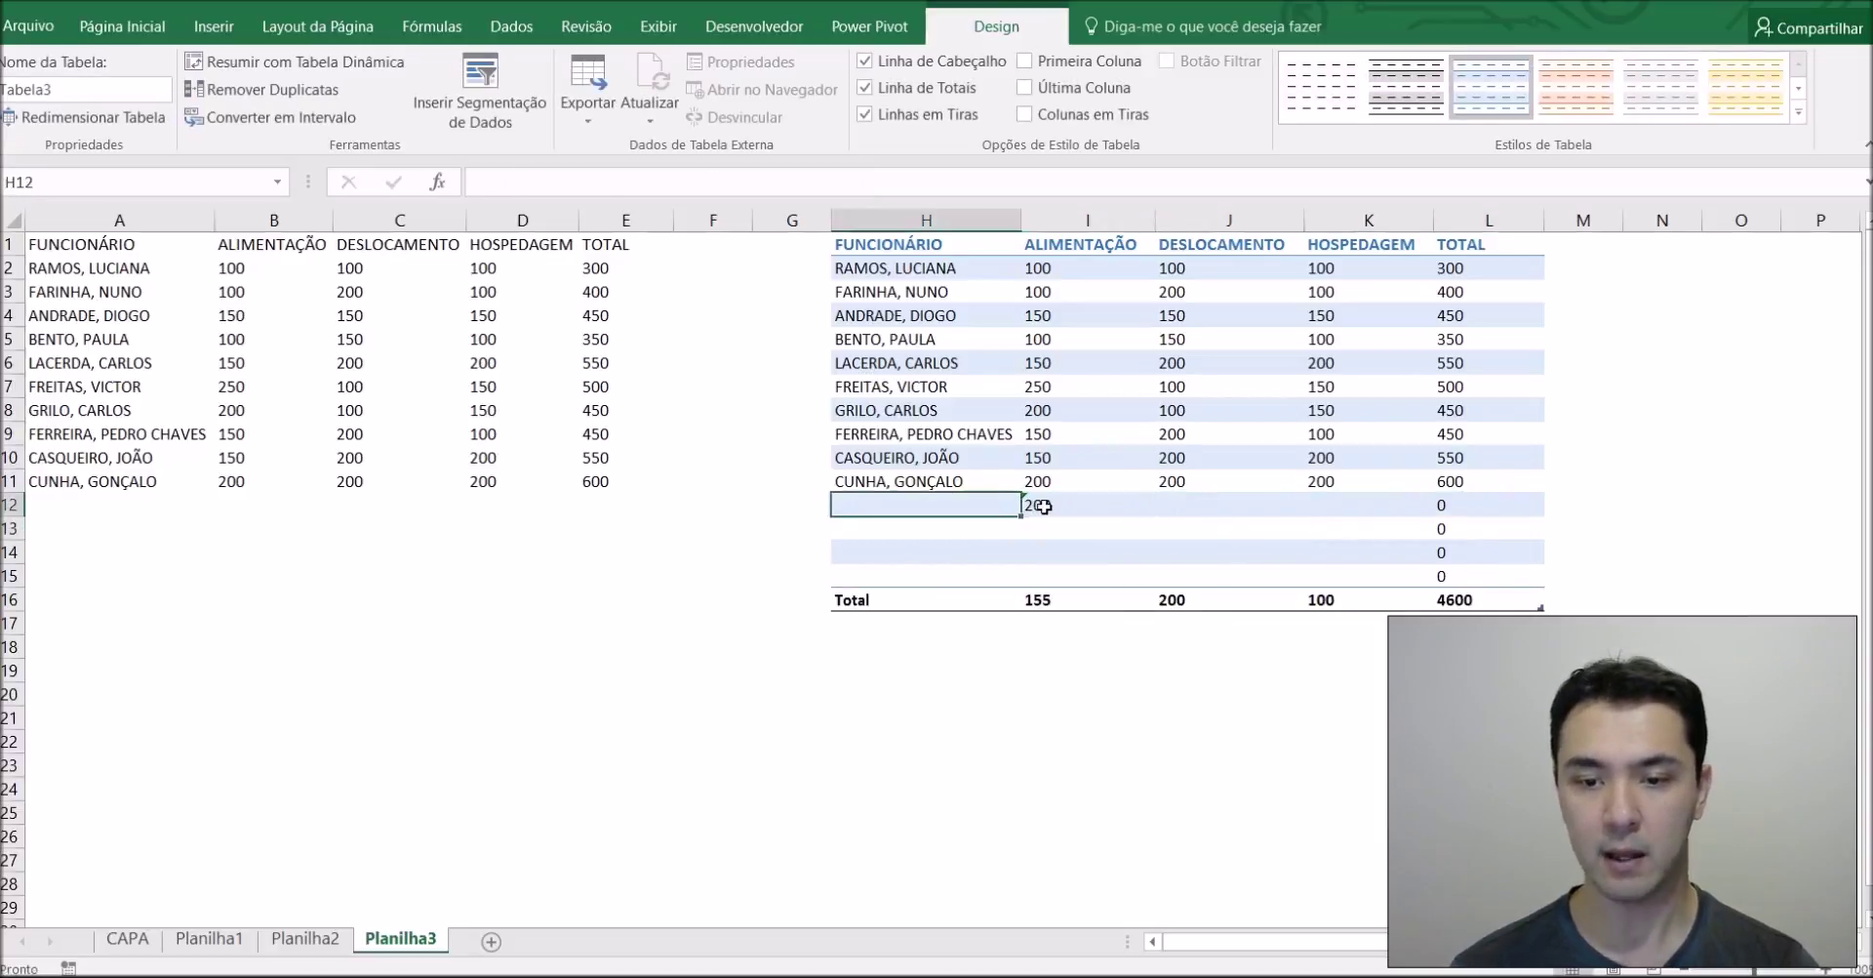
Copy the expense values I10:K11 into rows 12–13 and 14–15 of the blue table, and select the ALIMENTAÇÃO cell in its totals row
{"action": "key", "text": "shift+Up"}
{"action": "key", "text": "shift+Right"}
{"action": "key", "text": "shift+Right"}
{"action": "key", "text": "ctrl+c"}
{"action": "key", "text": "Down"}
{"action": "key", "text": "ctrl+v"}
{"action": "key", "text": "Down"}
{"action": "key", "text": "Down"}
{"action": "key", "text": "ctrl+v"}
{"action": "key", "text": "Escape"}
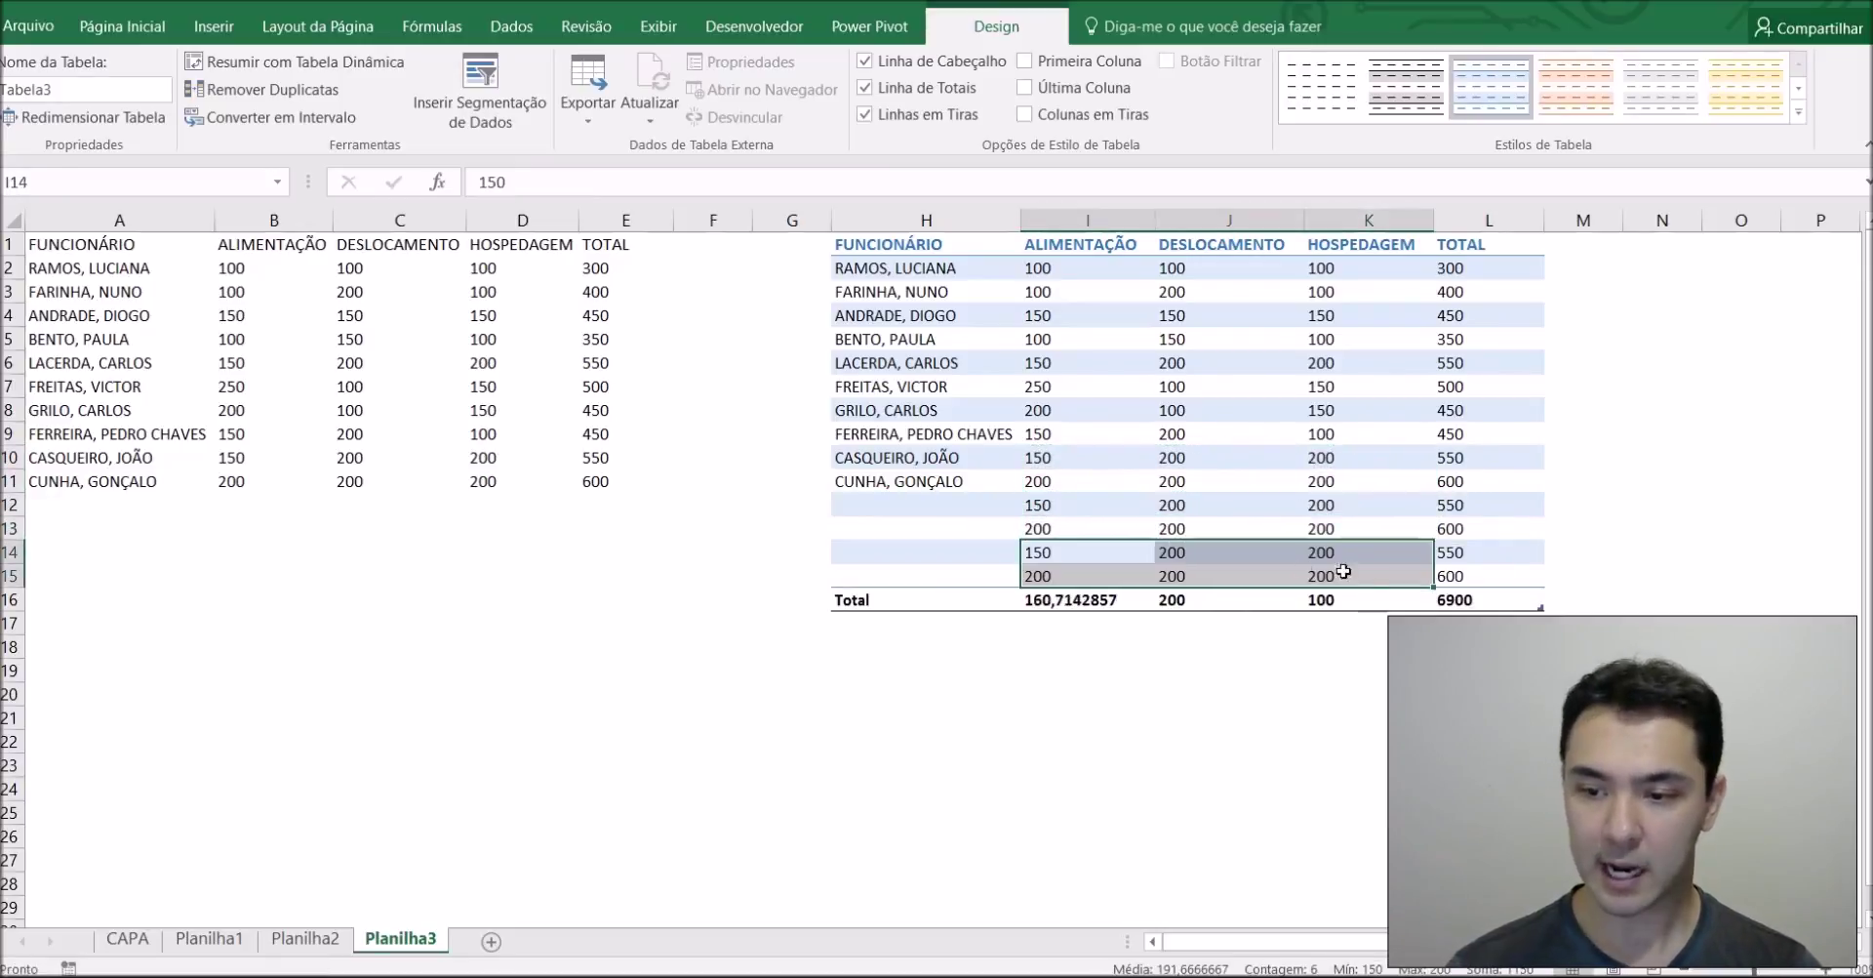
{"action": "left_click_drag", "start_coordinate": [1483, 487], "coordinate": [1480, 515]}
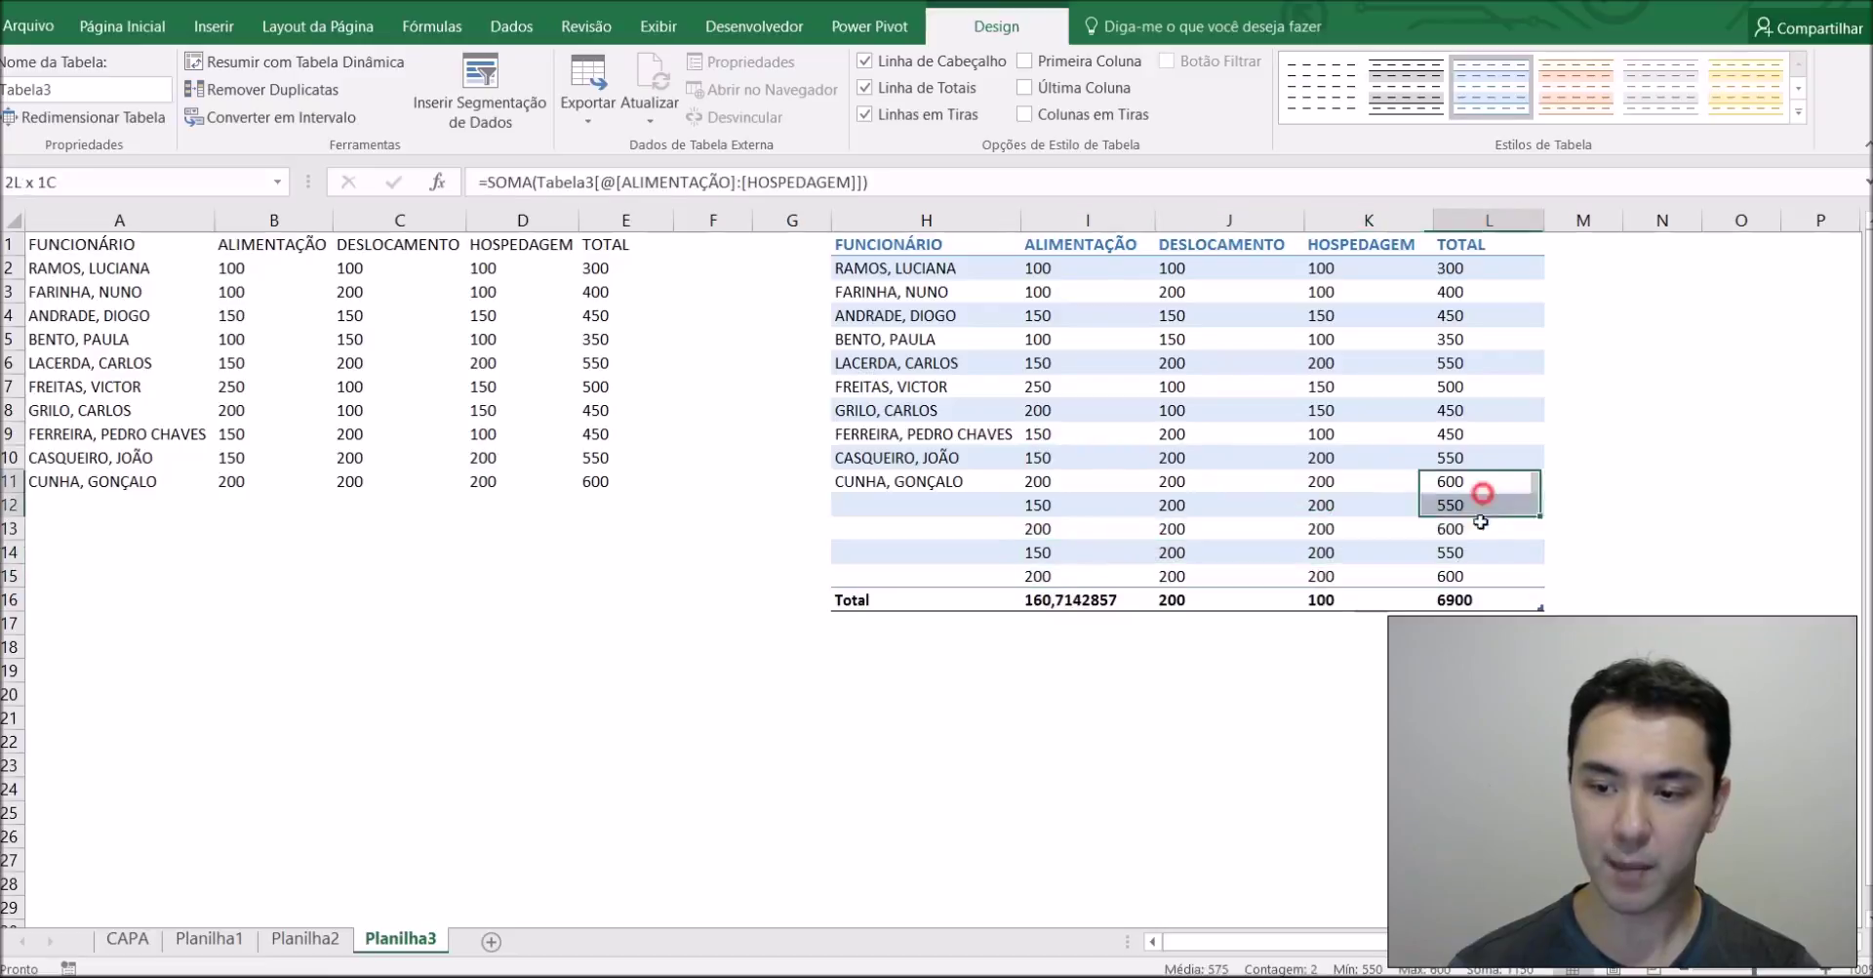
{"action": "left_click", "coordinate": [1061, 599]}
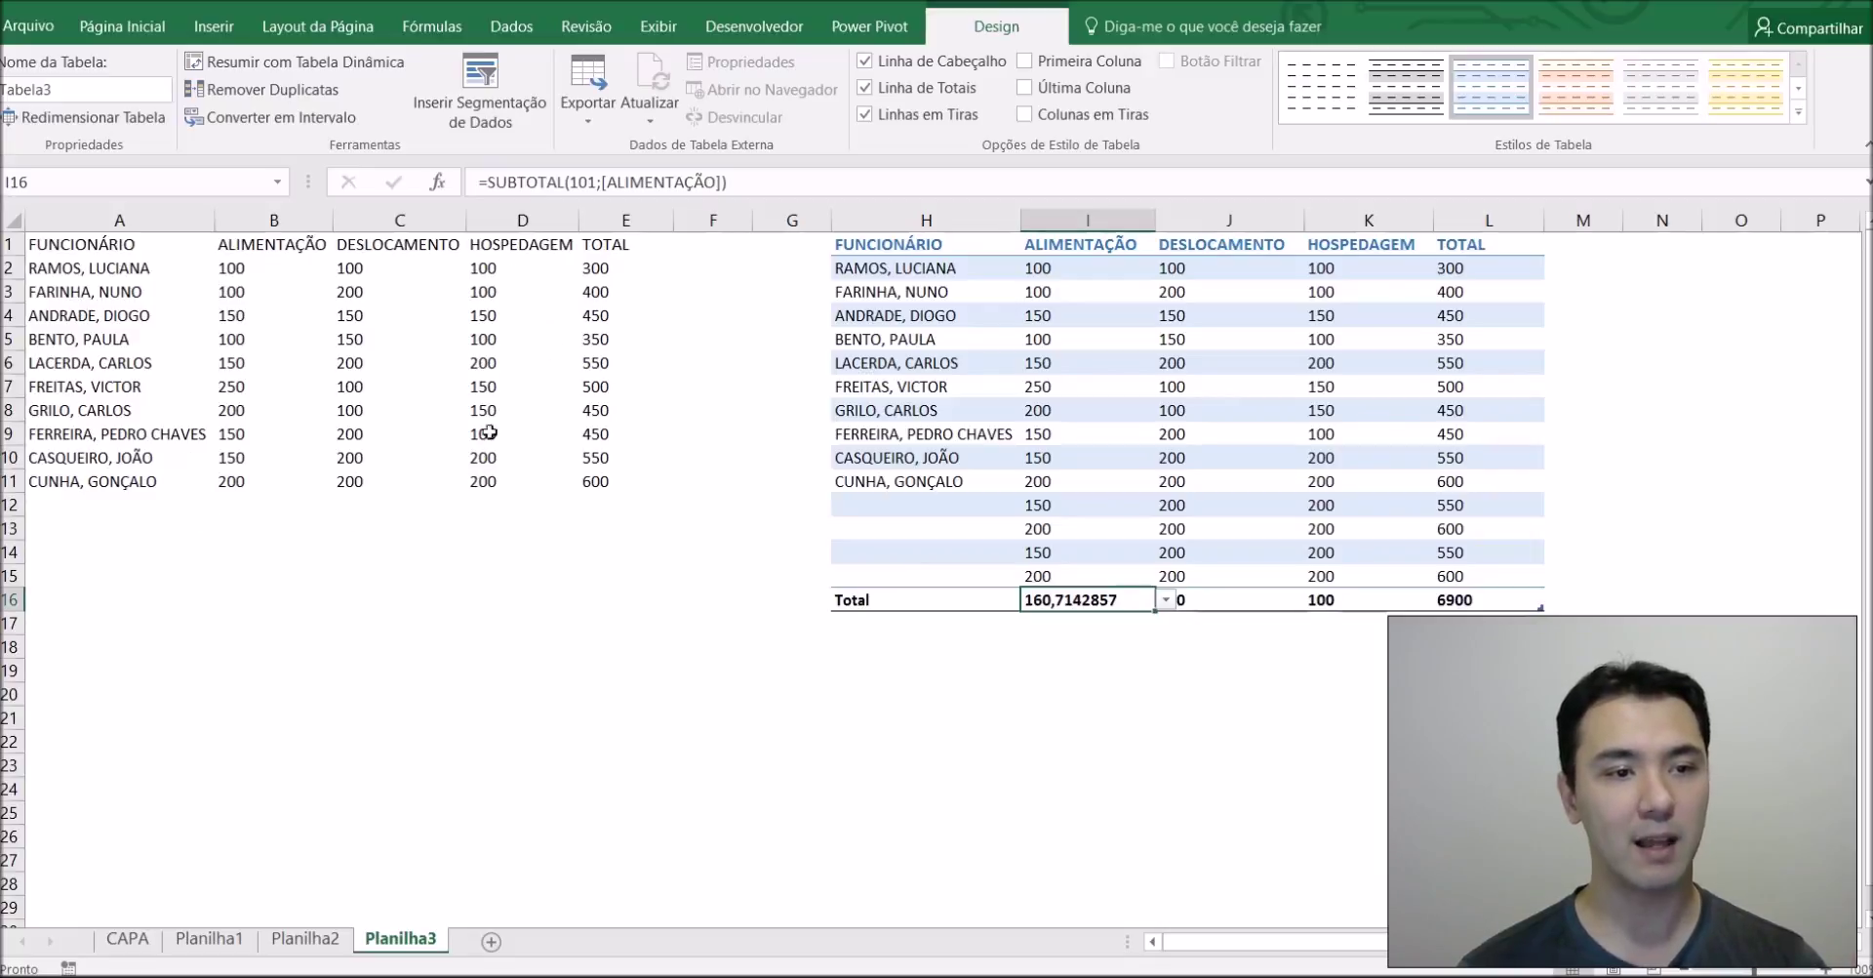
Format the plain range A1:E11 as a table with headers, using the green medium style with banded rows
{"action": "left_click_drag", "start_coordinate": [125, 246], "coordinate": [581, 477]}
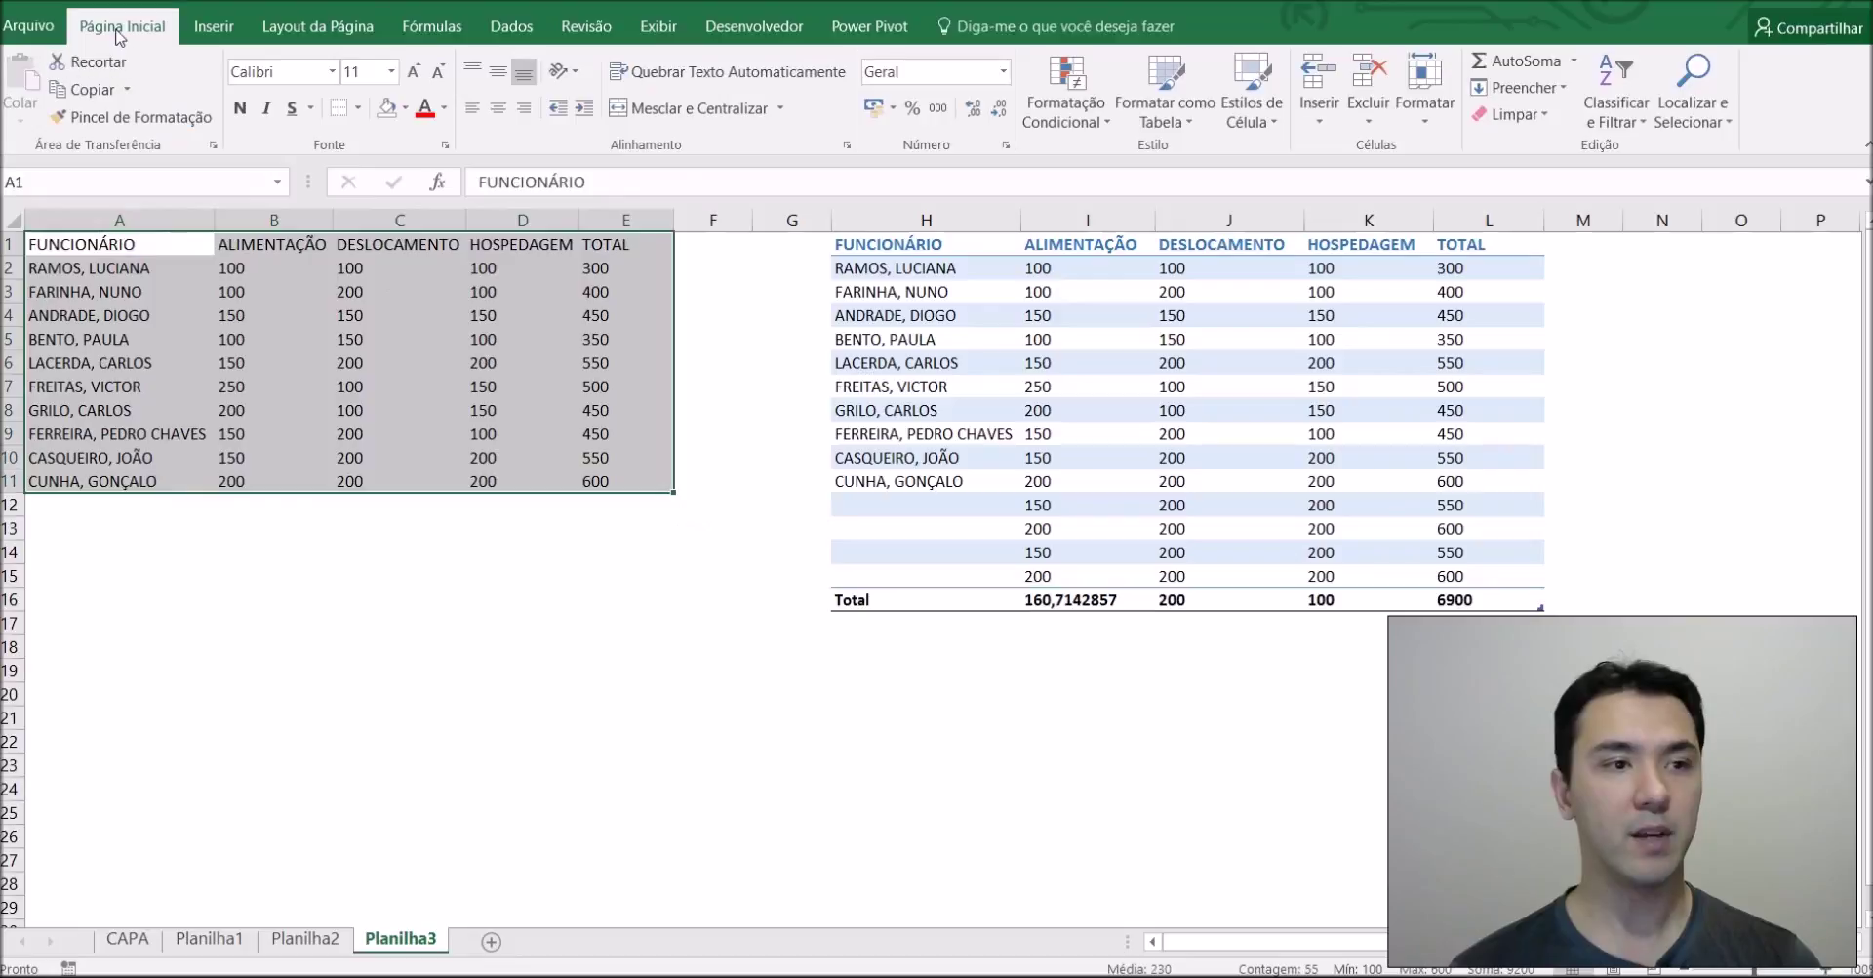
{"action": "left_click", "coordinate": [1163, 117]}
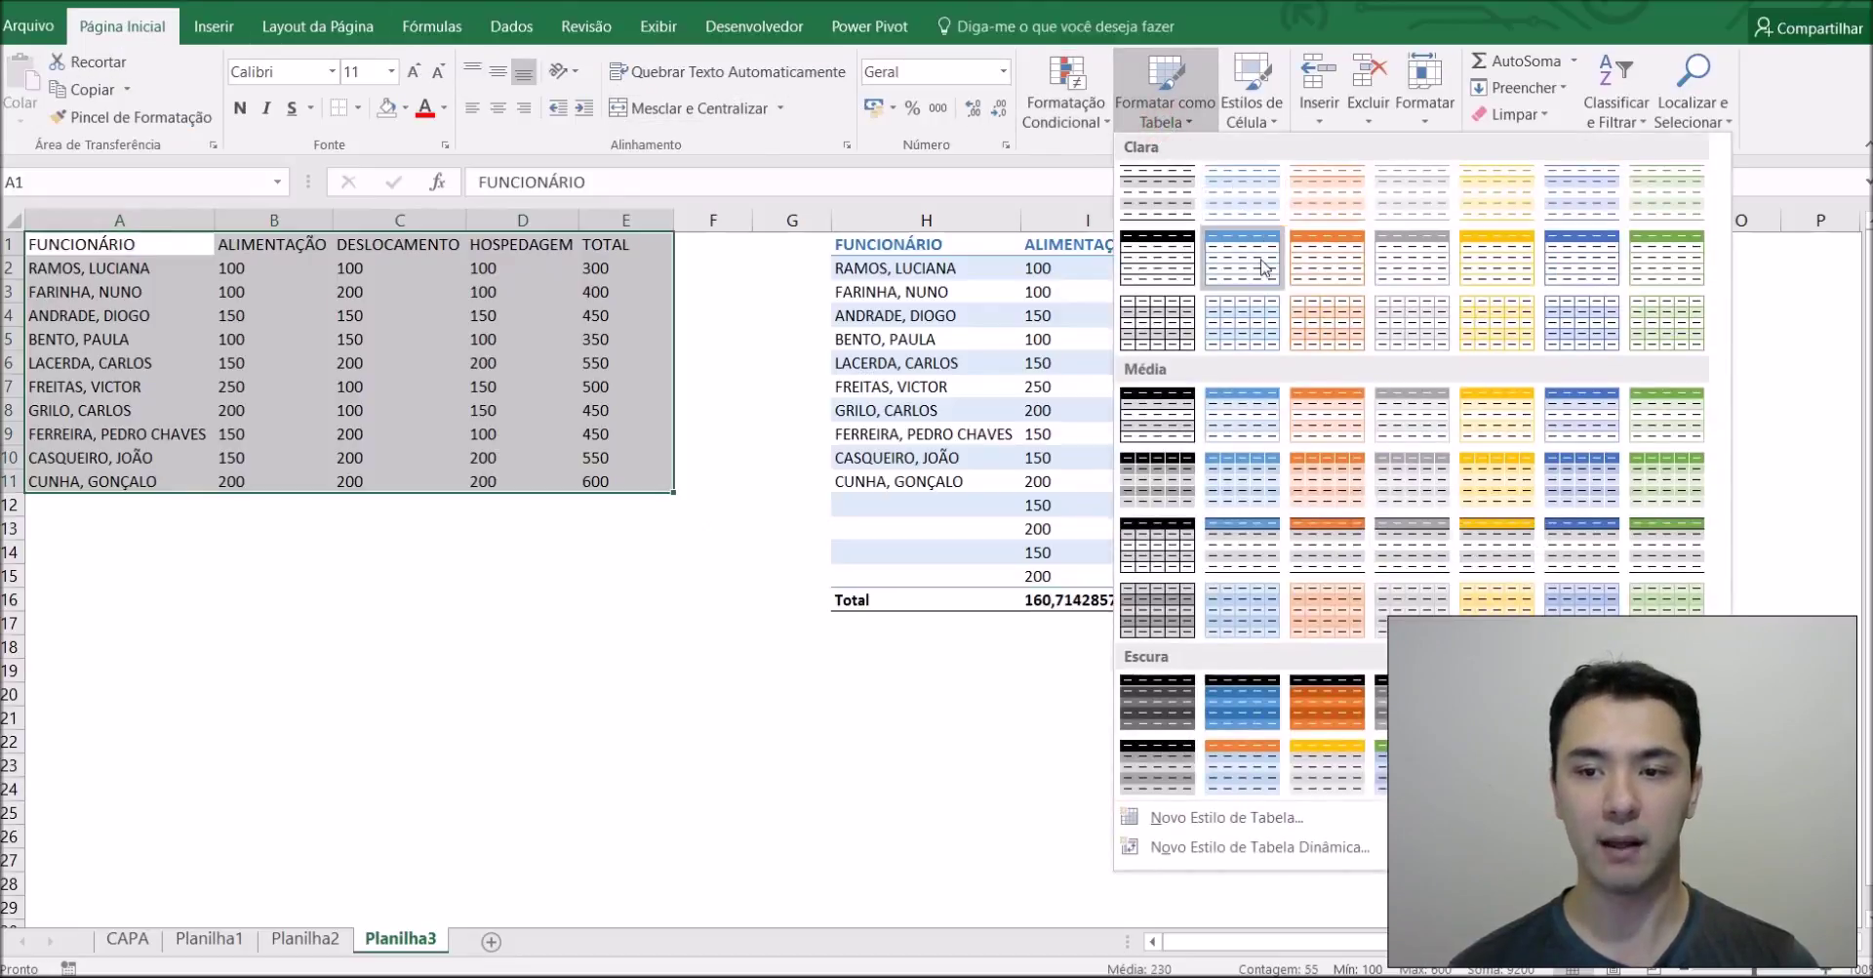
{"action": "left_click", "coordinate": [1690, 477]}
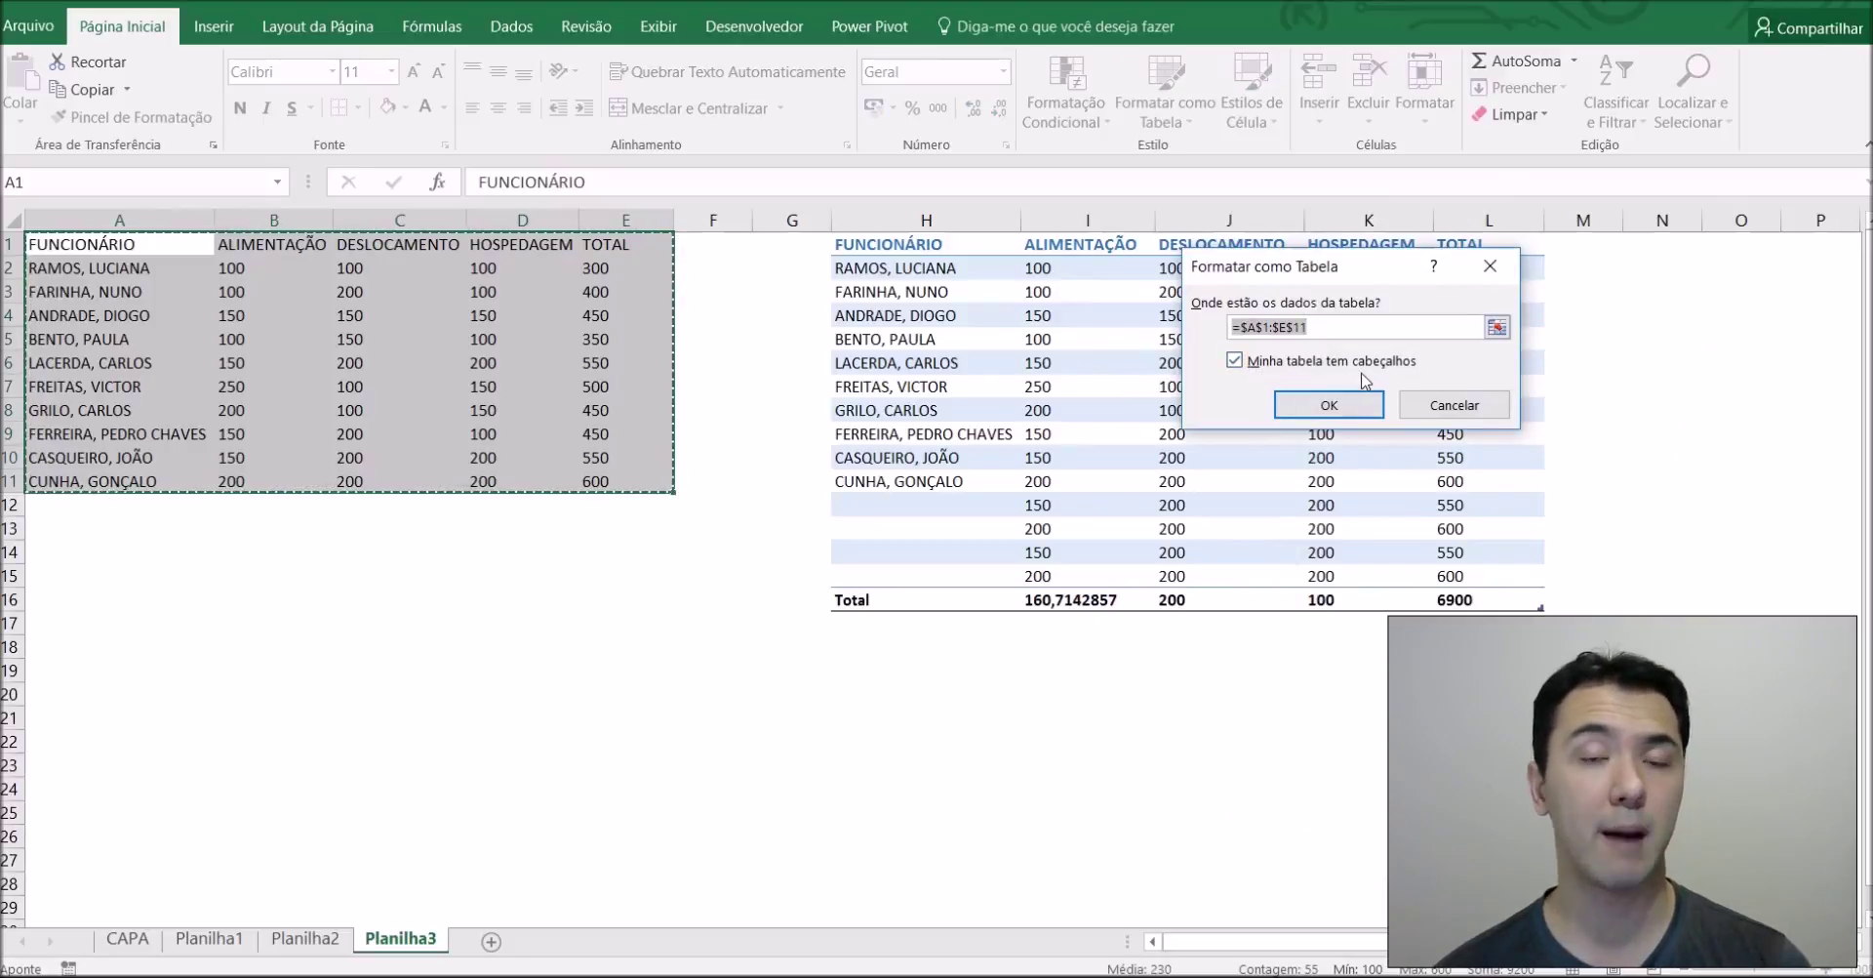
{"action": "left_click", "coordinate": [1317, 404]}
{"action": "left_click", "coordinate": [488, 411]}
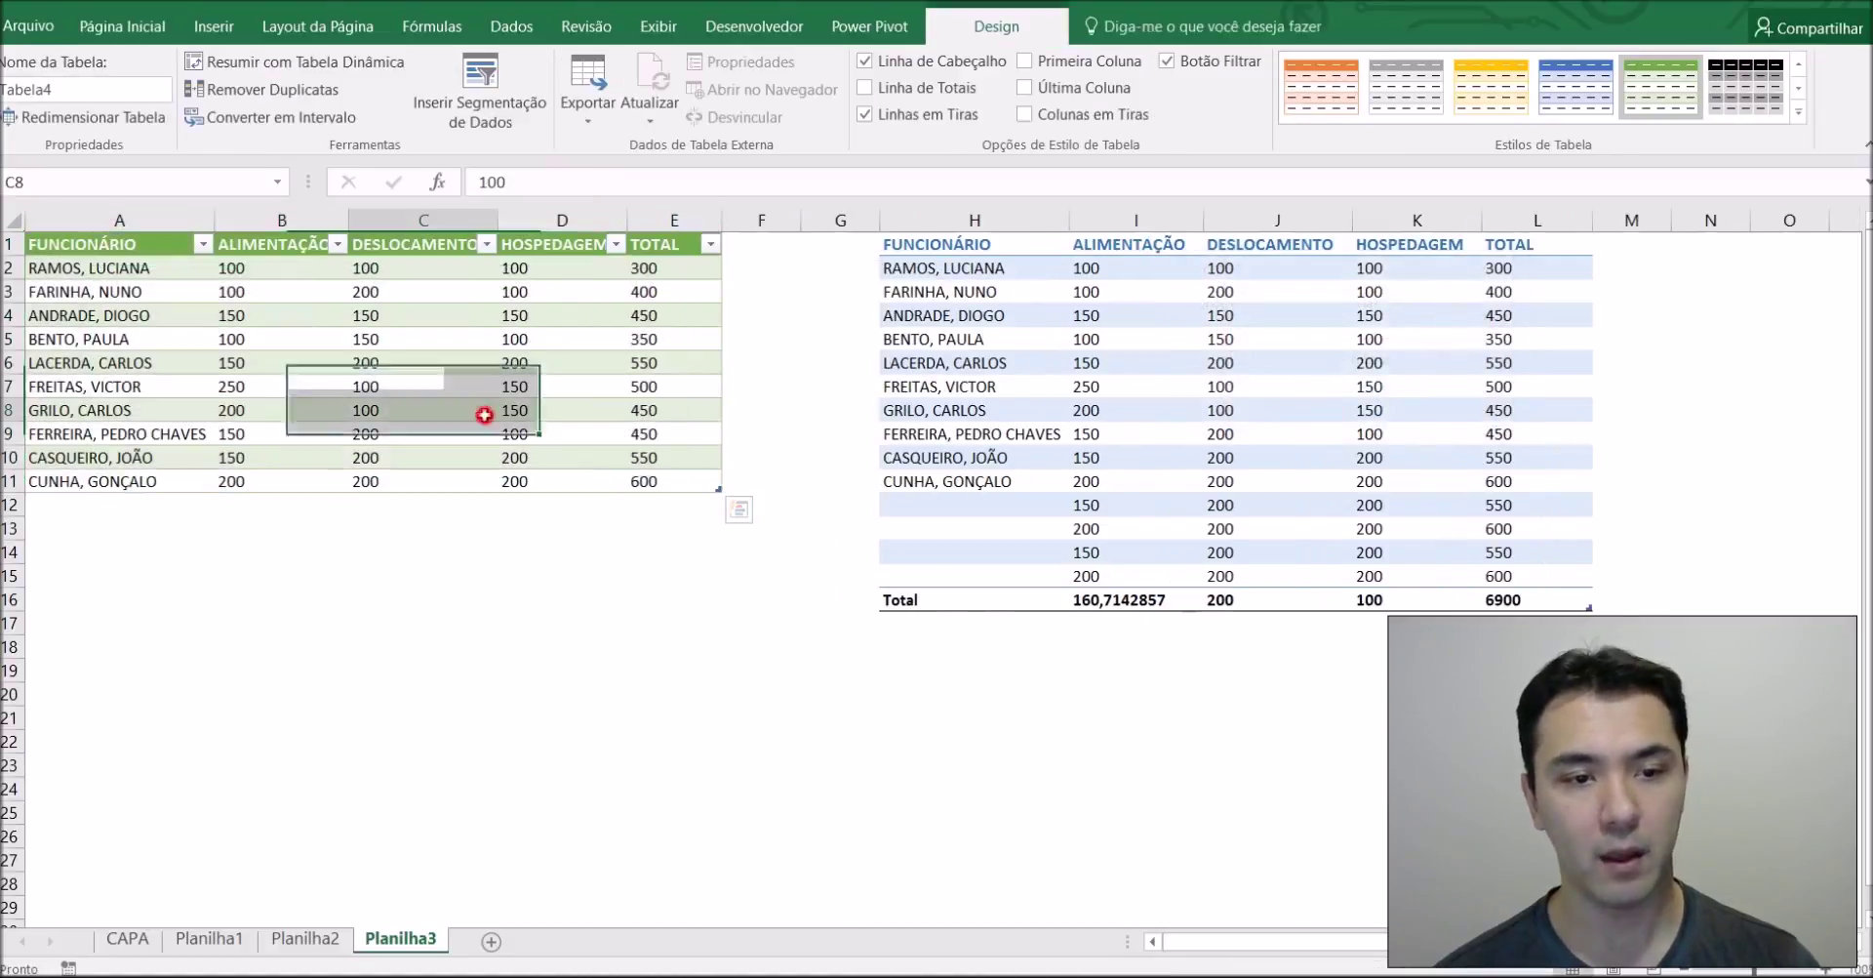
Add empty rows 12 and 13 to the green table, continuing from E11, and inspect the formulas in its TOTAL column
{"action": "left_click", "coordinate": [643, 482]}
{"action": "key", "text": "Tab"}
{"action": "key", "text": "Tab"}
{"action": "key", "text": "Tab"}
{"action": "key", "text": "Tab"}
{"action": "key", "text": "Tab"}
{"action": "key", "text": "Tab"}
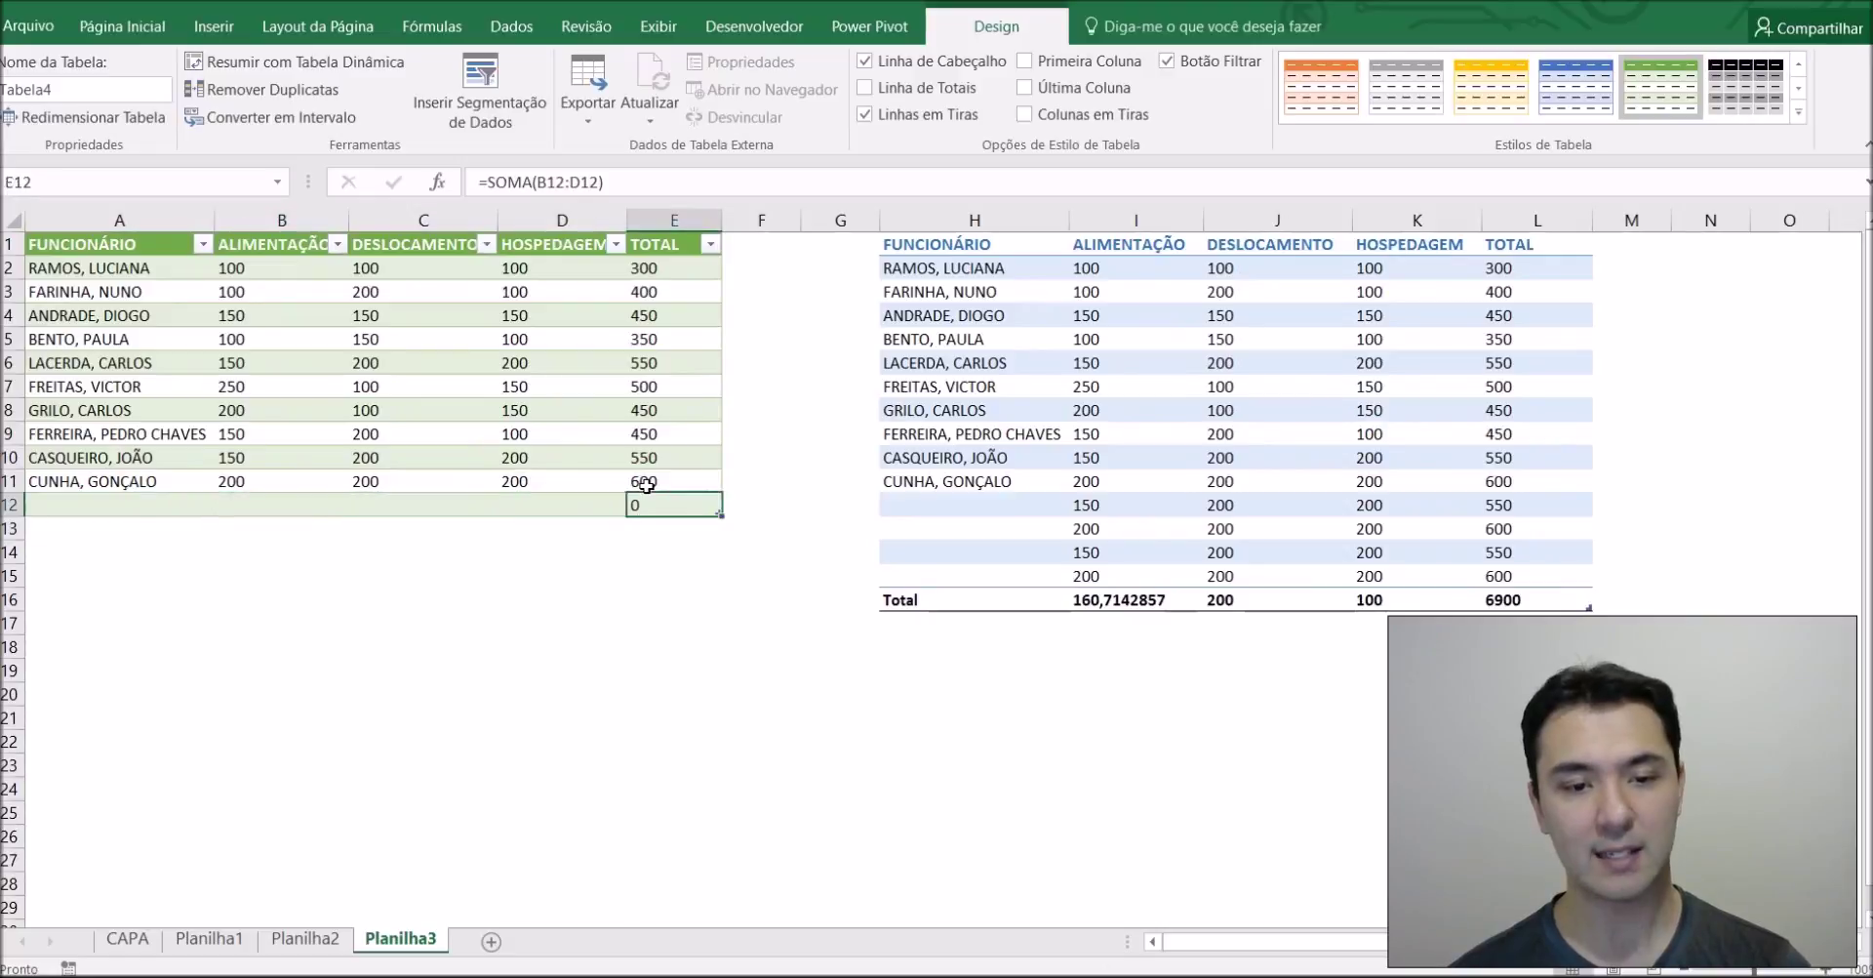
{"action": "left_click", "coordinate": [643, 337]}
{"action": "left_click", "coordinate": [643, 291]}
{"action": "left_click", "coordinate": [675, 504]}
Replace the TOTAL formula in E2 with =soma(Tabela4[@[ALIMENTAÇÃO]:[HOSPEDAGEM]], using structured references to the row's expense columns
{"action": "left_click", "coordinate": [665, 273]}
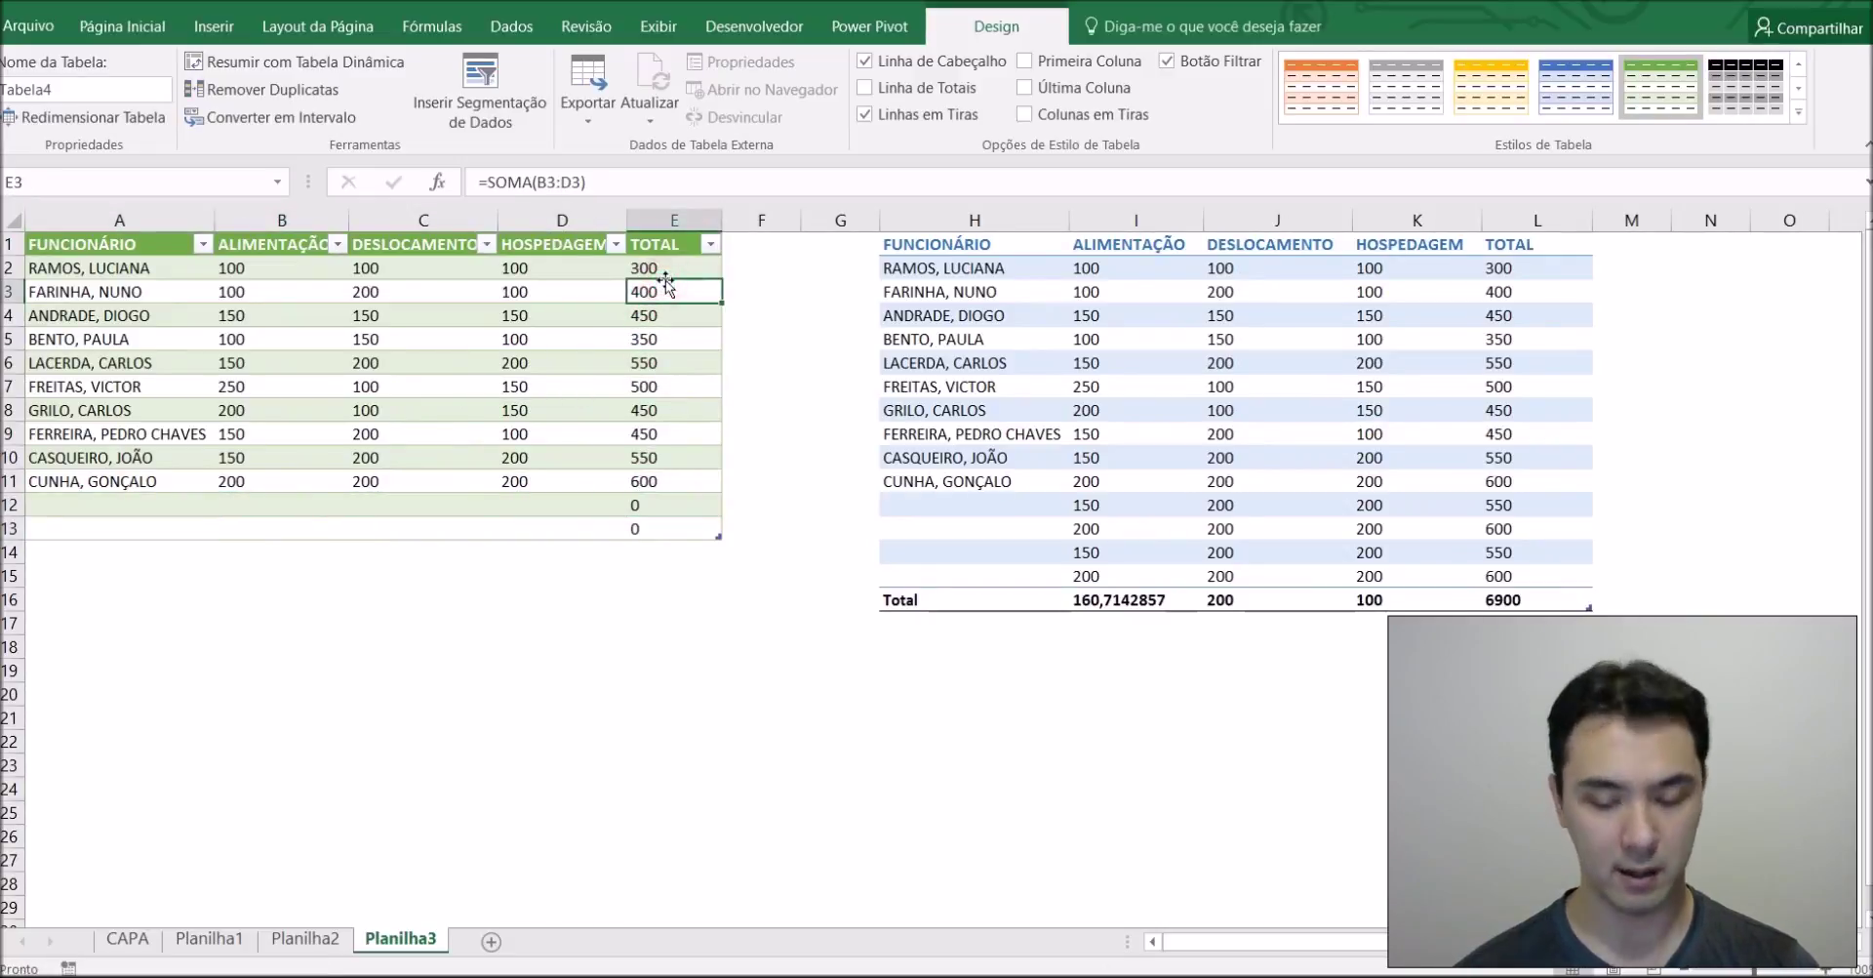
{"action": "type", "text": "=soma("}
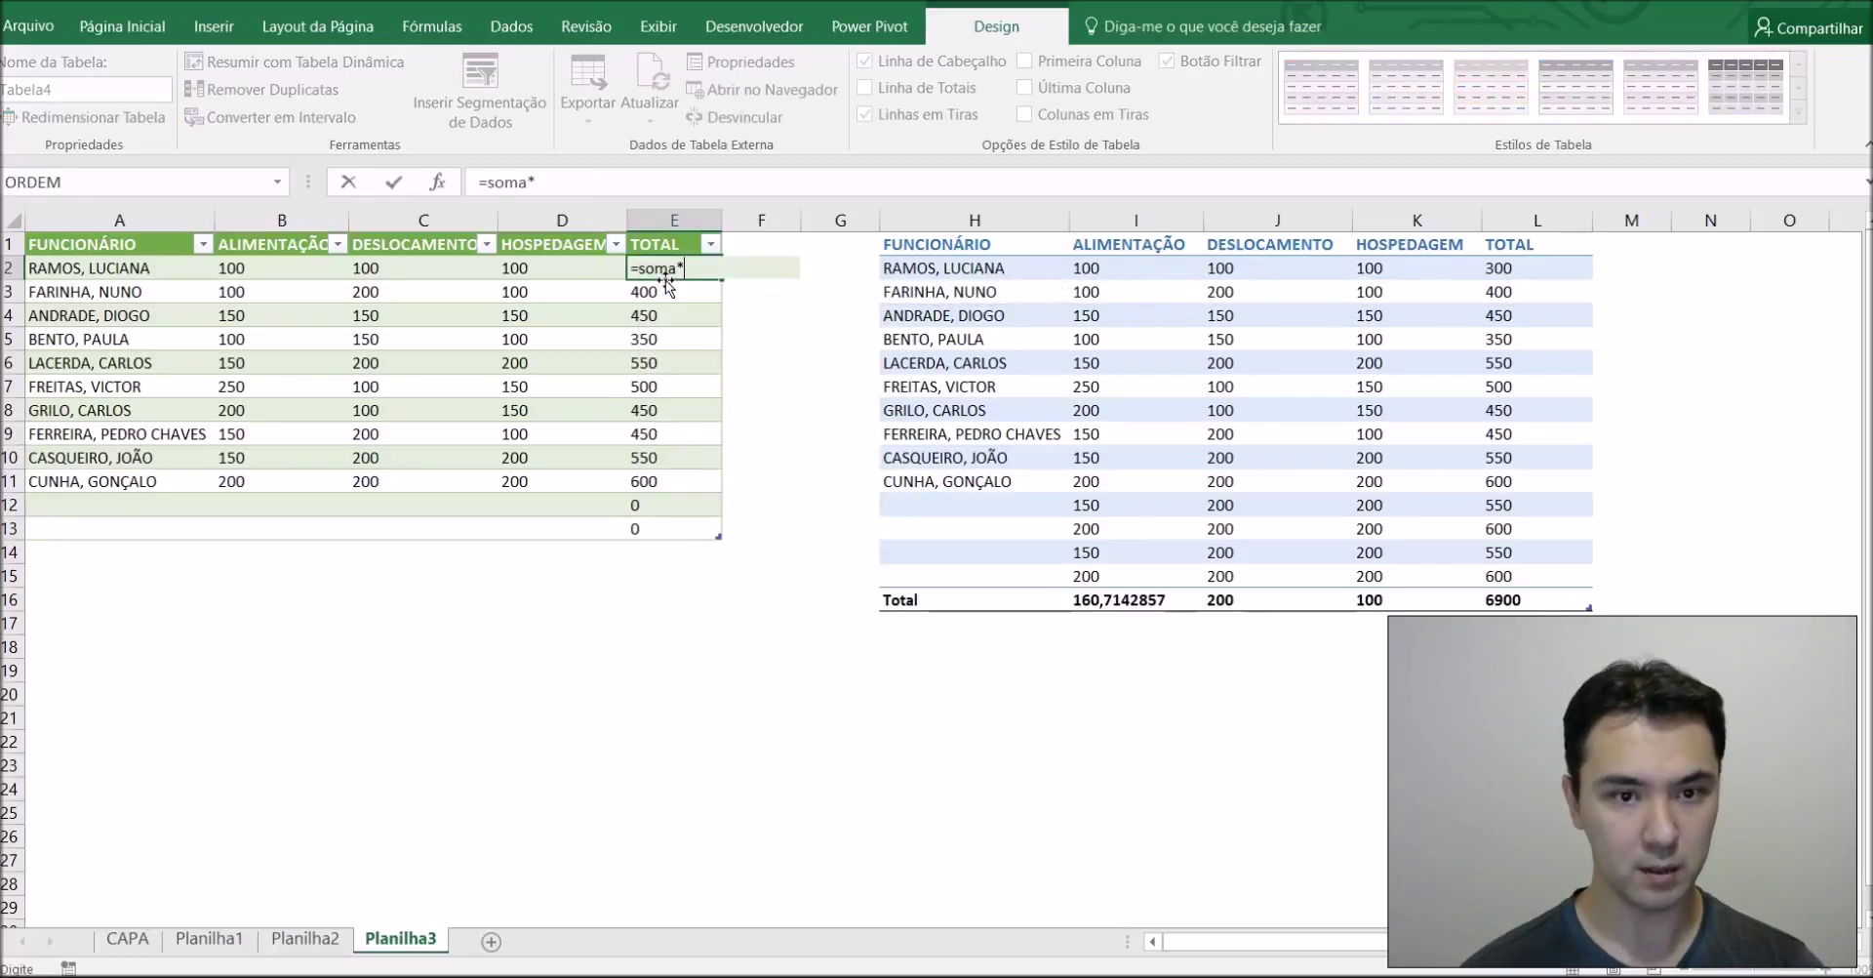
{"action": "key", "text": "Left"}
{"action": "key", "text": "shift+Left"}
{"action": "key", "text": "shift+Left"}
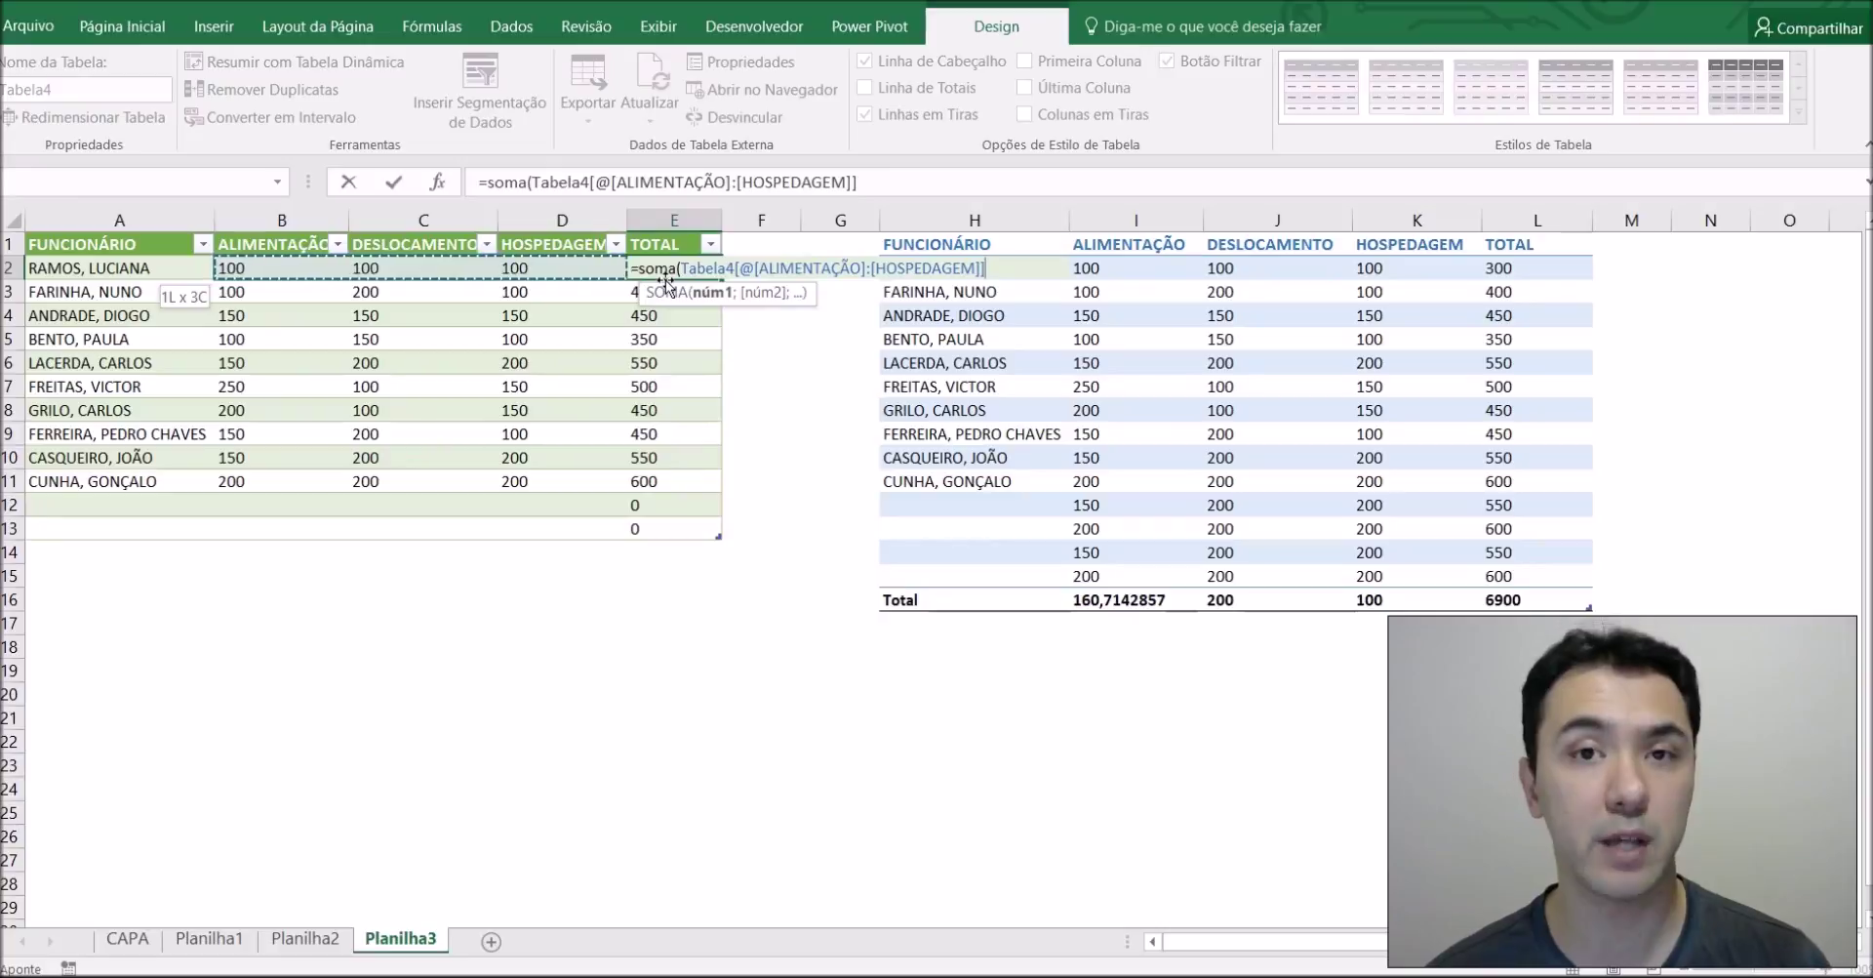
{"action": "key", "text": "Return"}
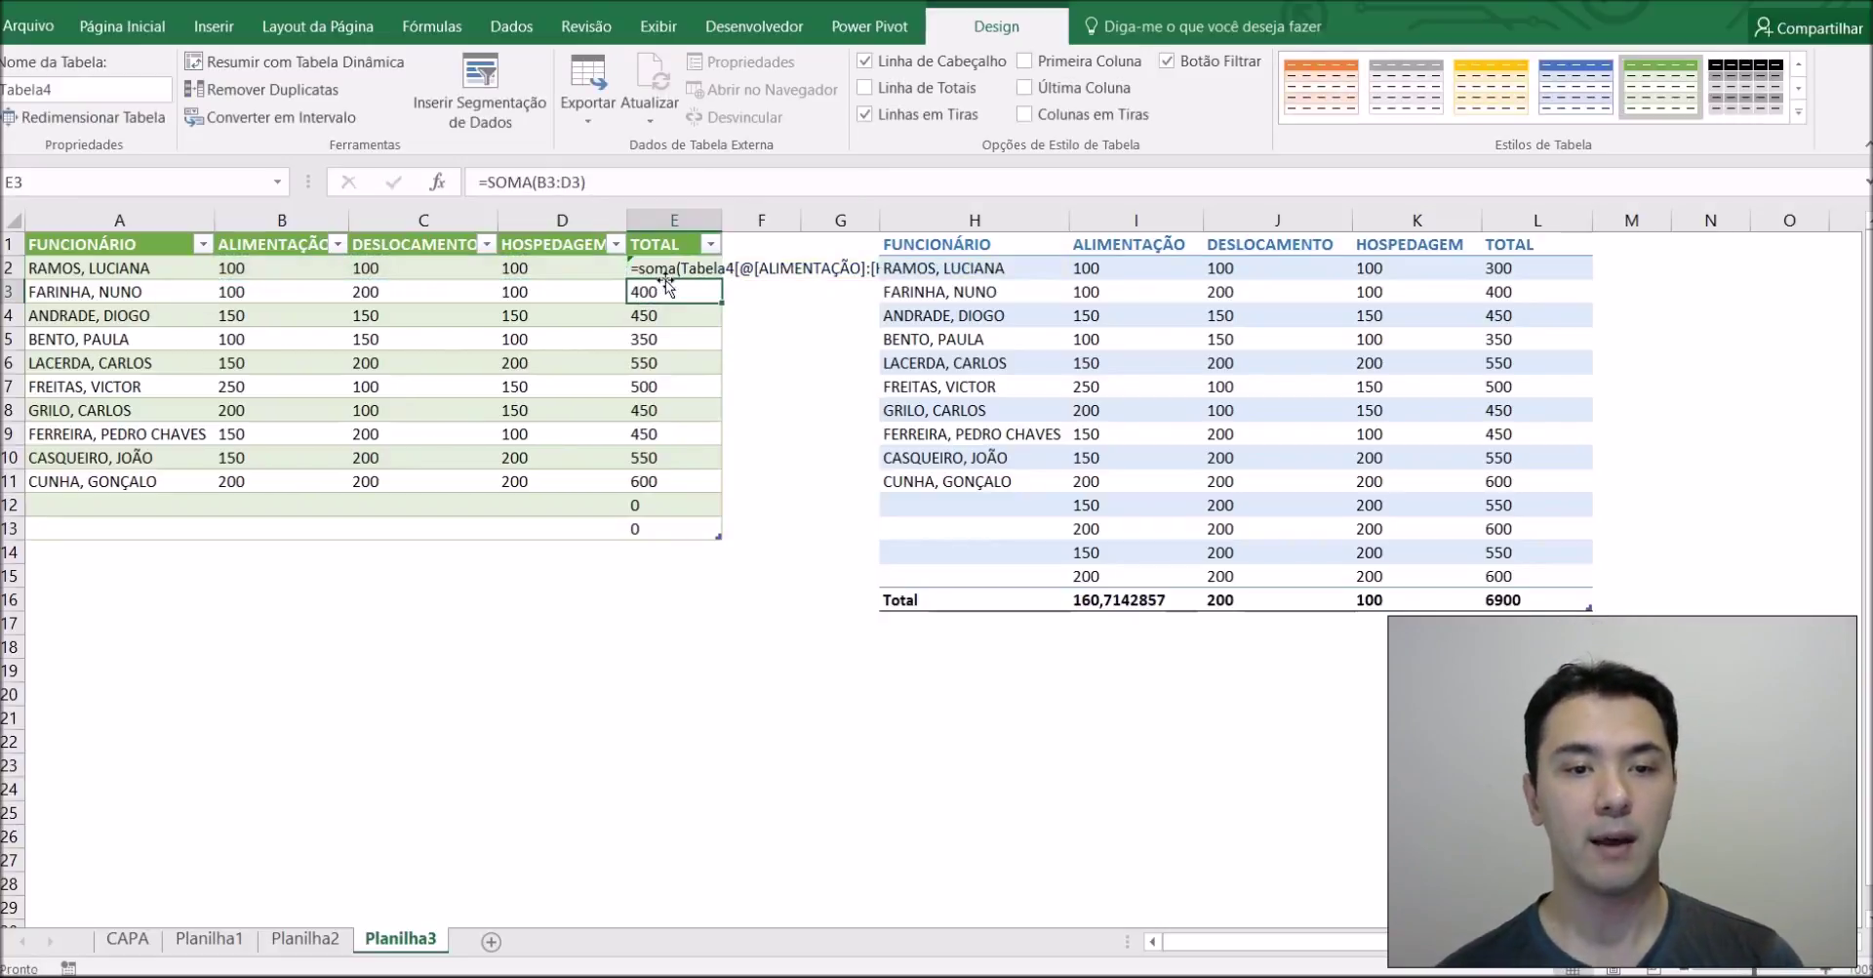